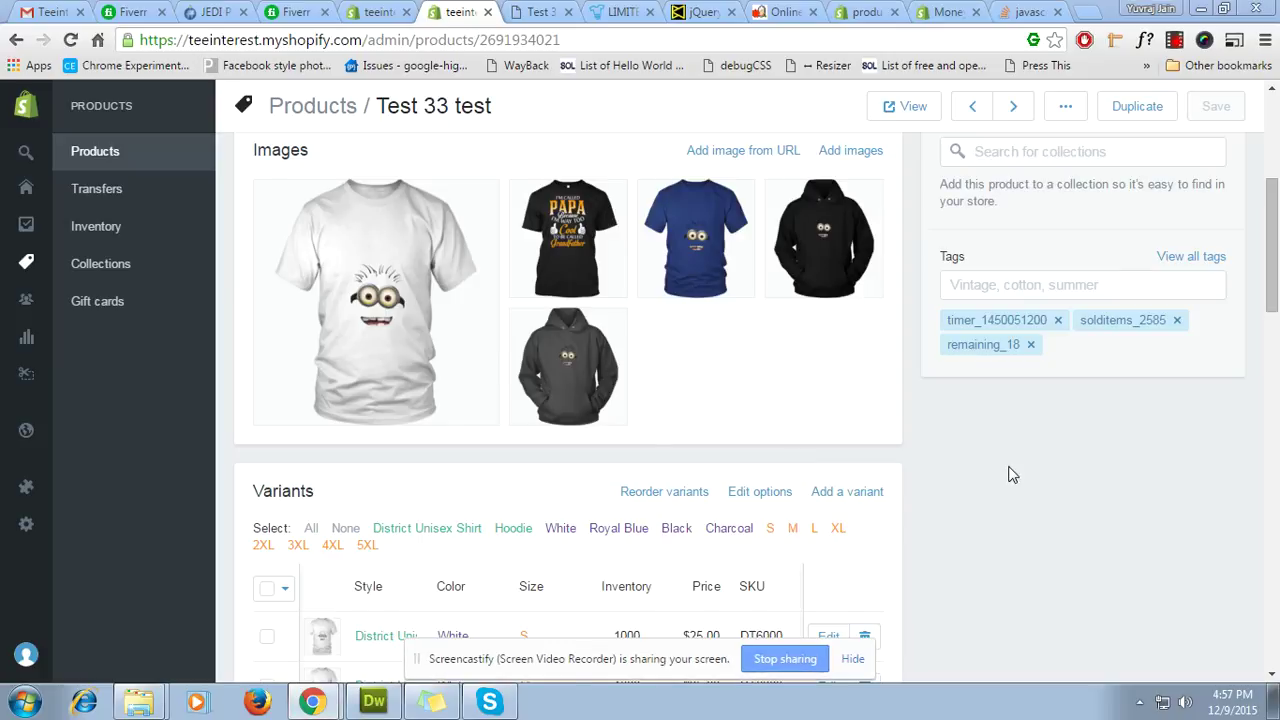
- Scroll the Test 33 test storefront page to the countdown, '2585 sold' and 'only 18 left in stock'
scroll(1008, 474, up, 4)
scroll(674, 429, down, 3)
scroll(673, 428, up, 3)
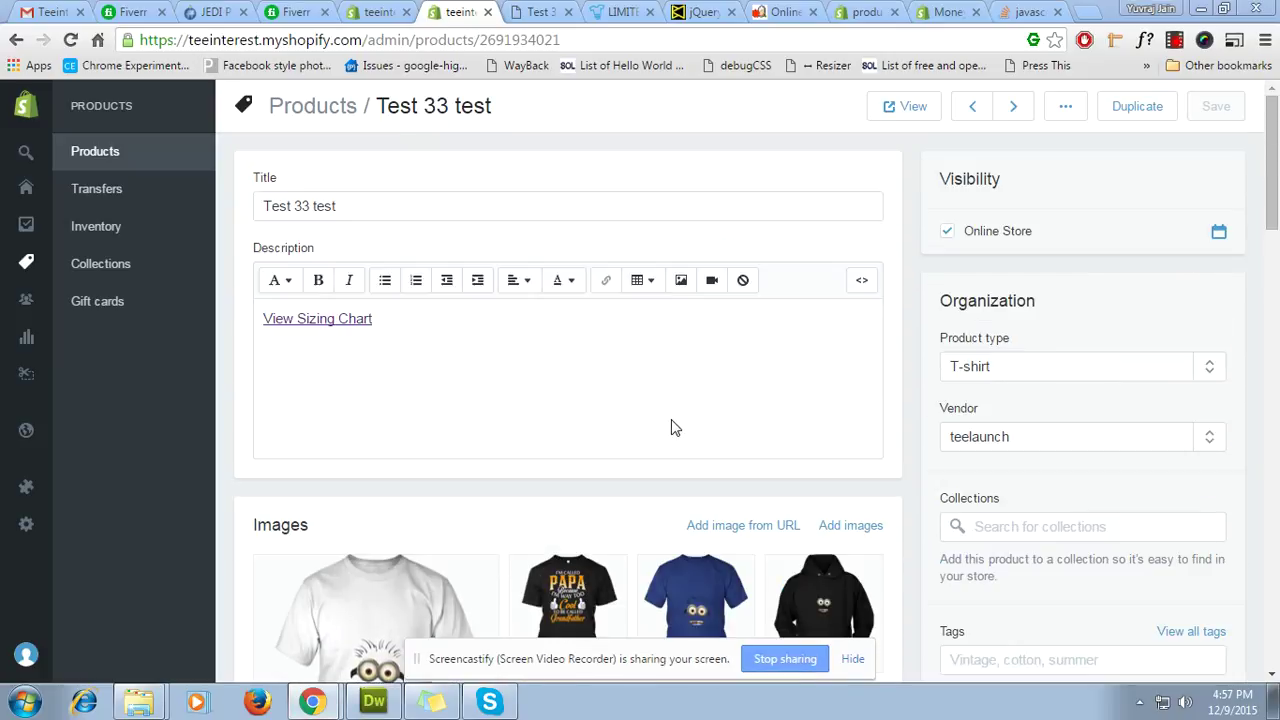
click(540, 11)
scroll(808, 397, down, 2)
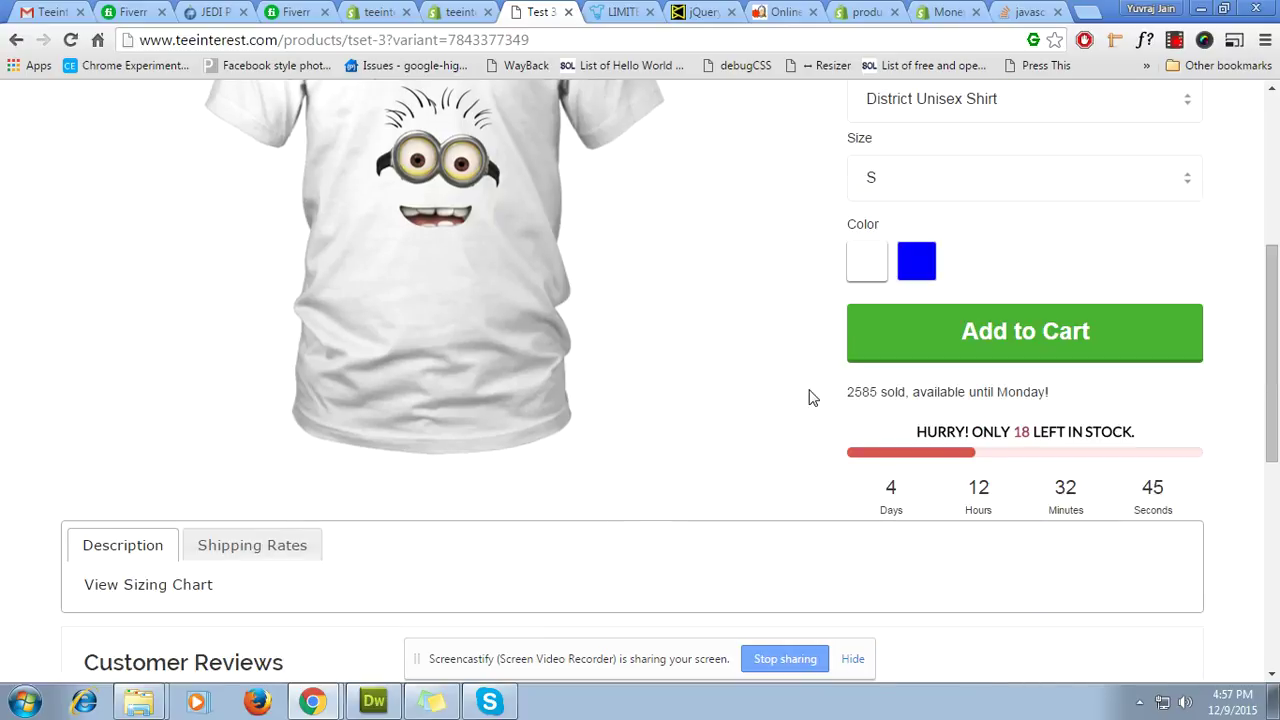
drag(880, 488, 1163, 510)
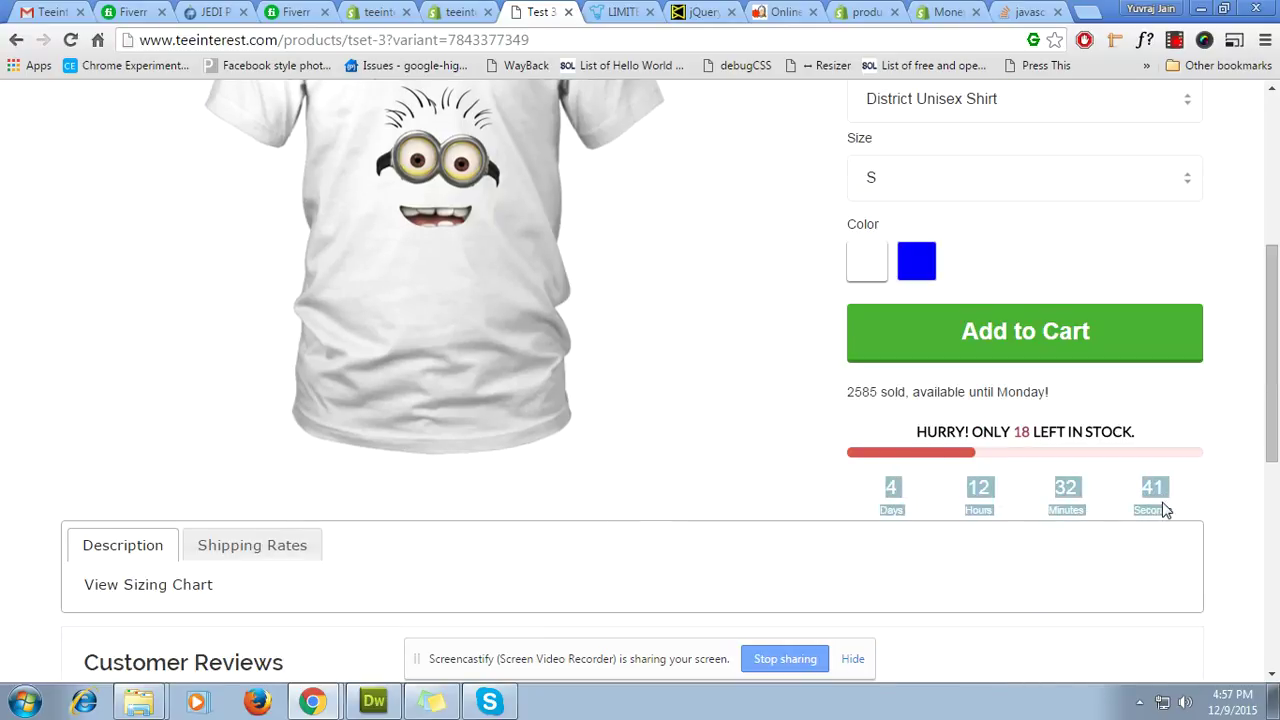
click(1163, 510)
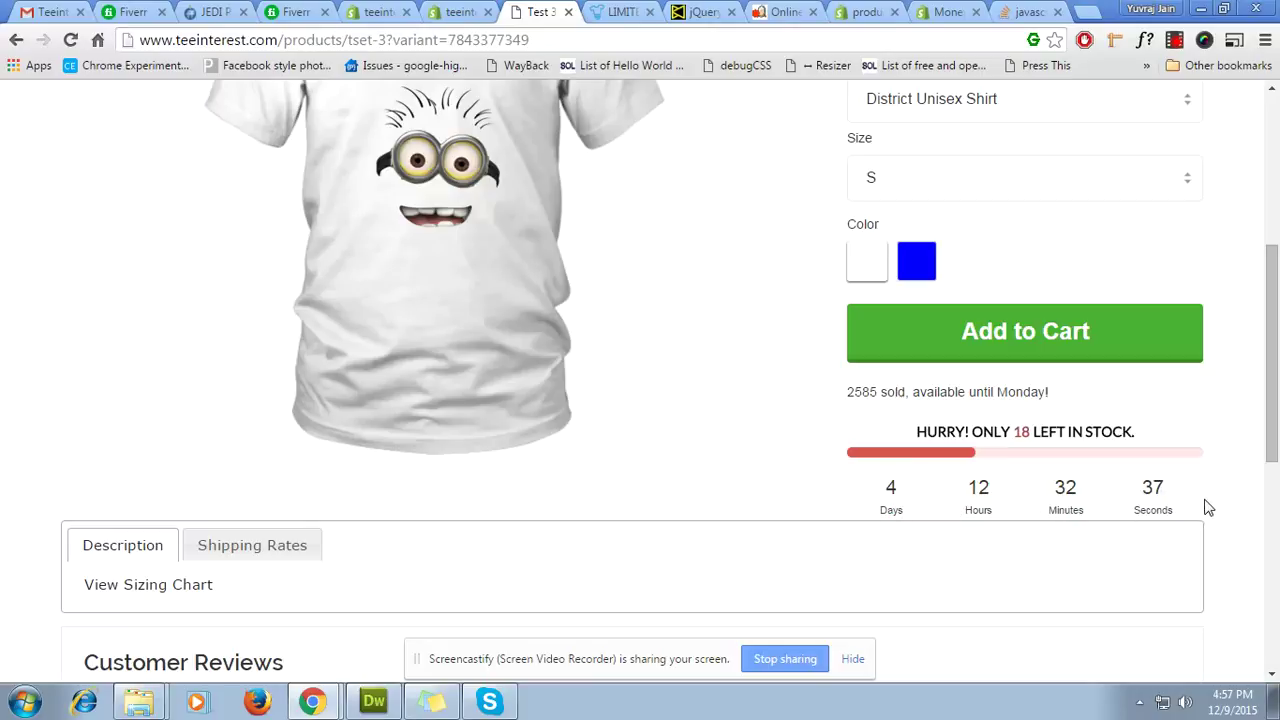
click(784, 14)
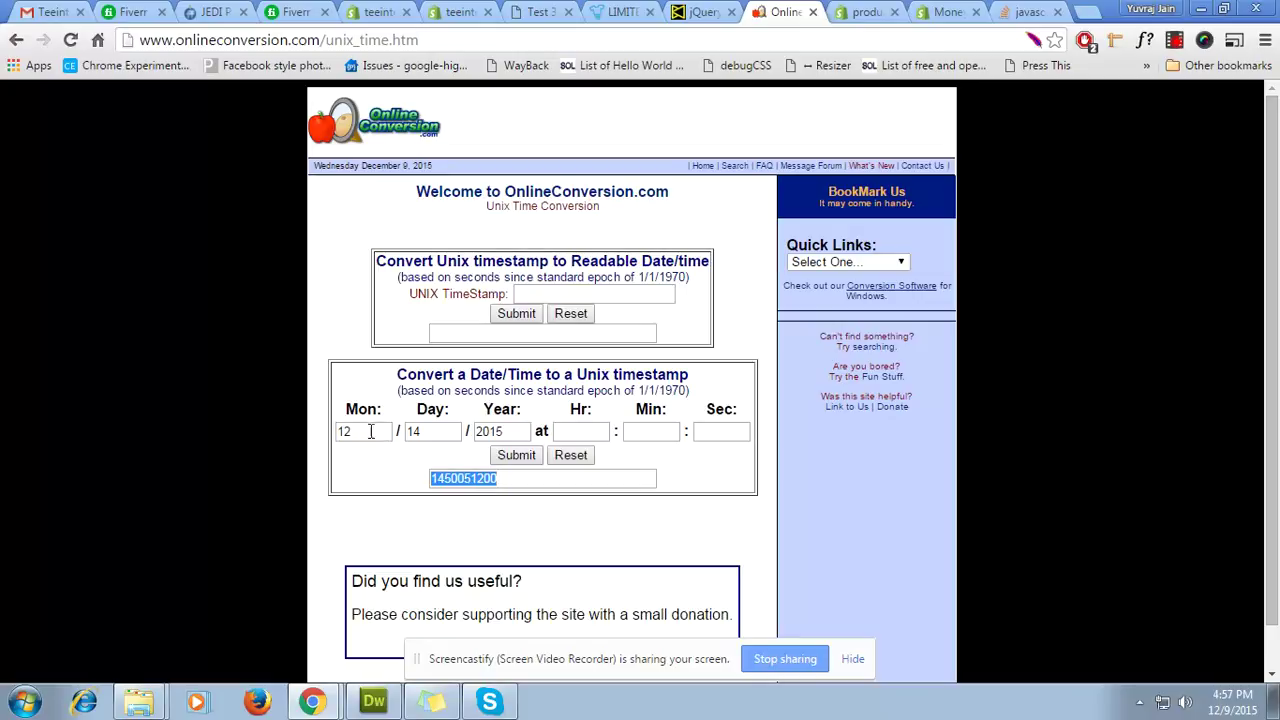
click(515, 484)
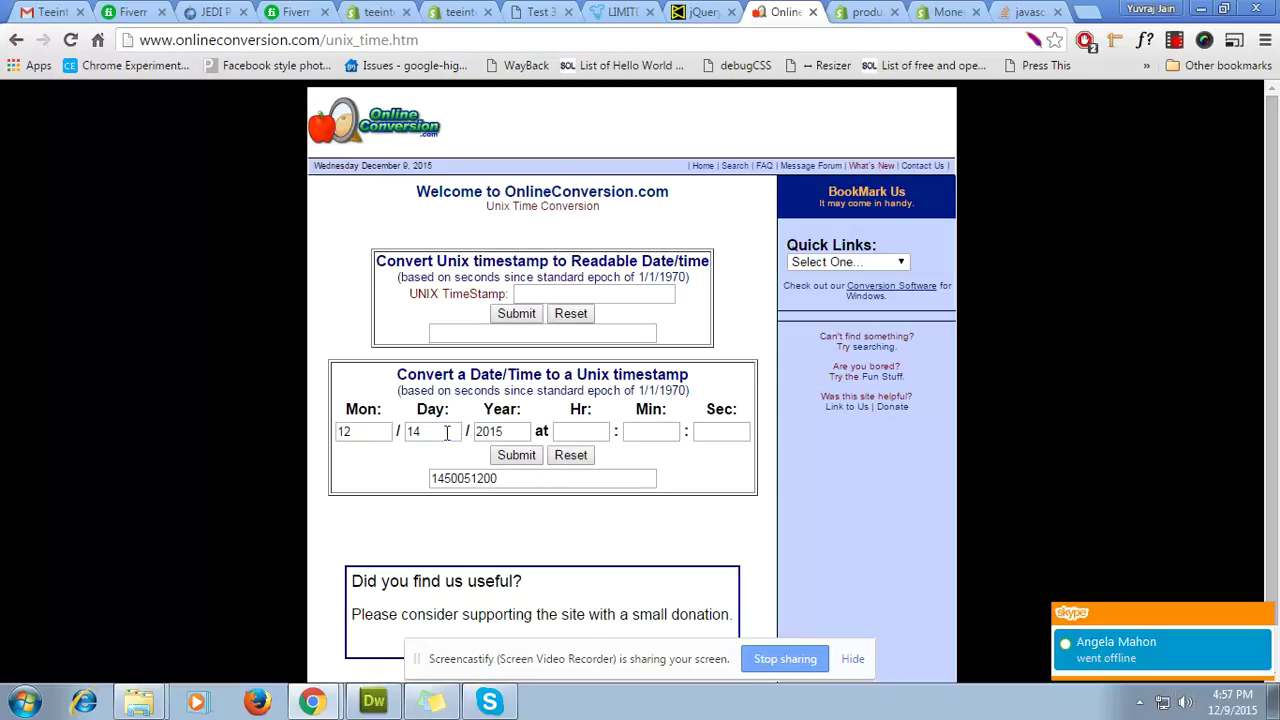
drag(447, 432, 358, 428)
double_click(352, 436)
click(515, 434)
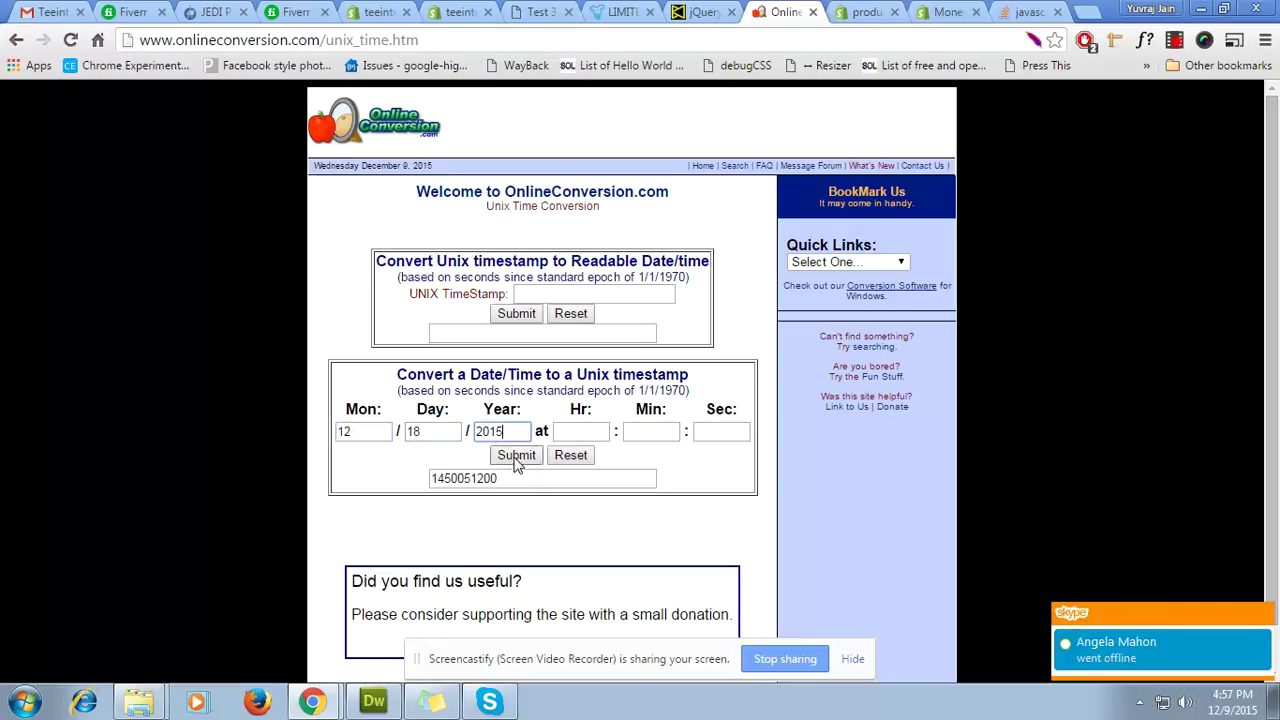
click(515, 461)
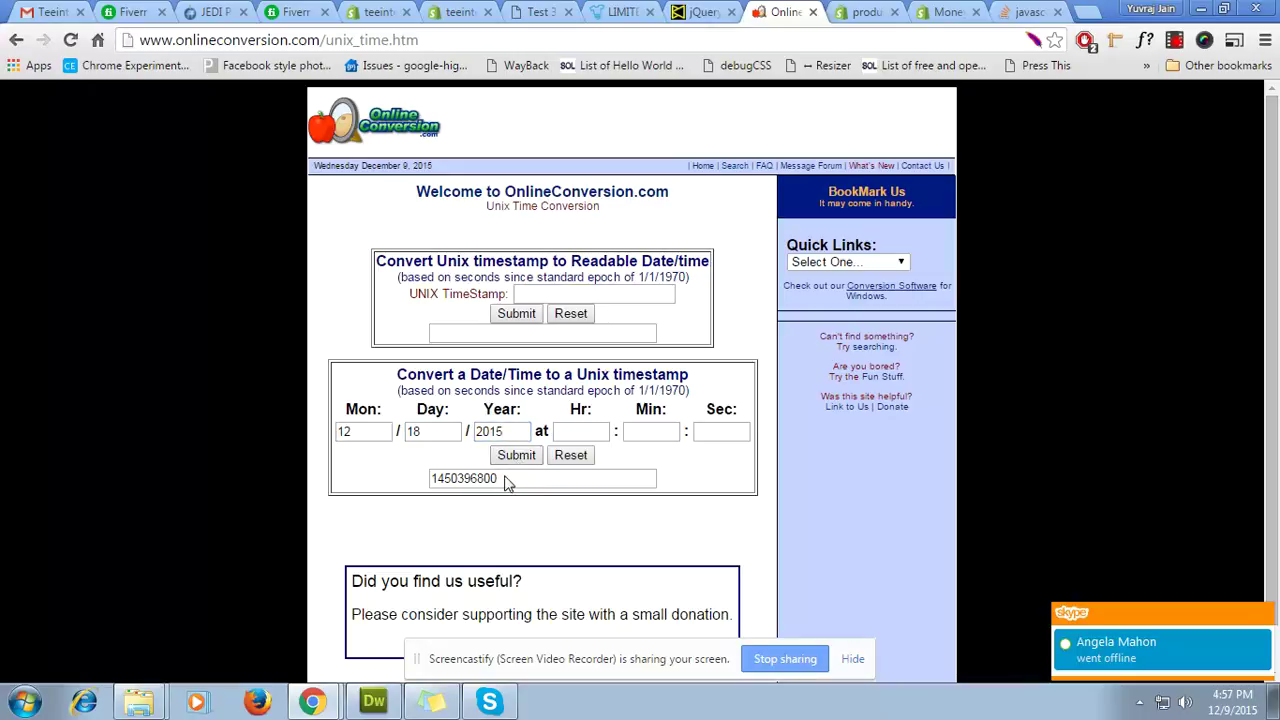
drag(508, 478, 423, 477)
key(ctrl+c)
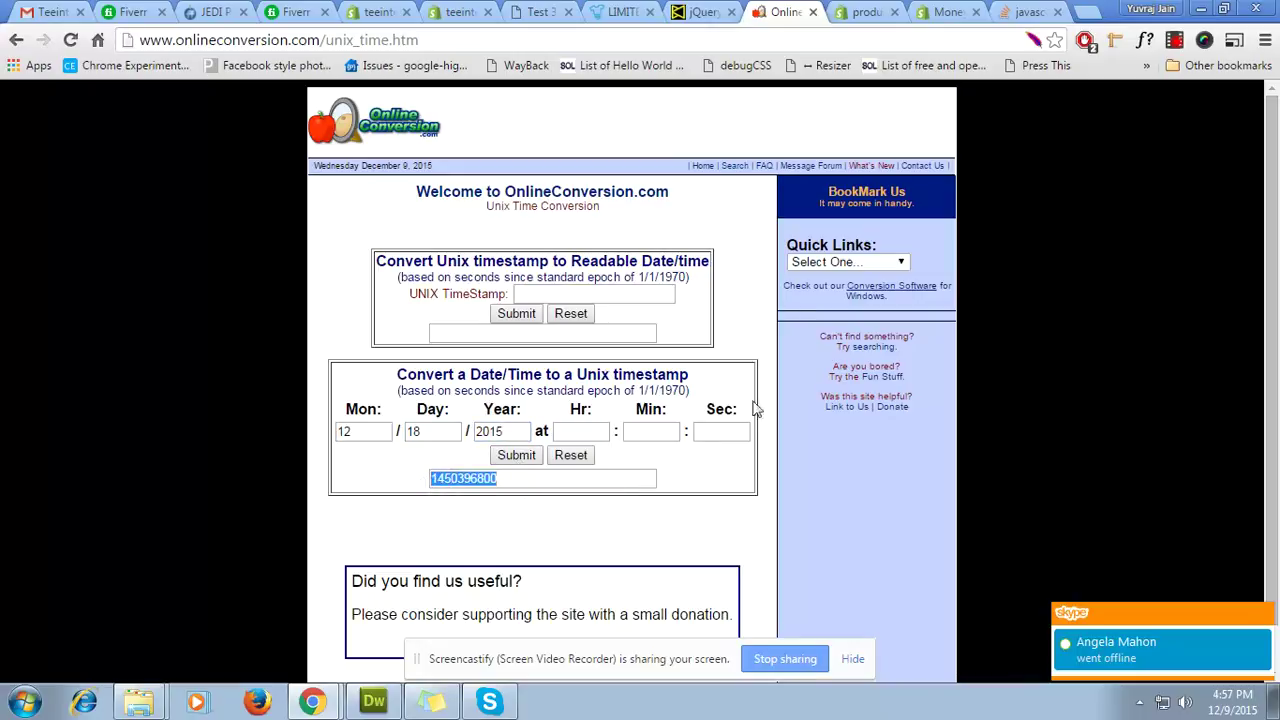
click(458, 12)
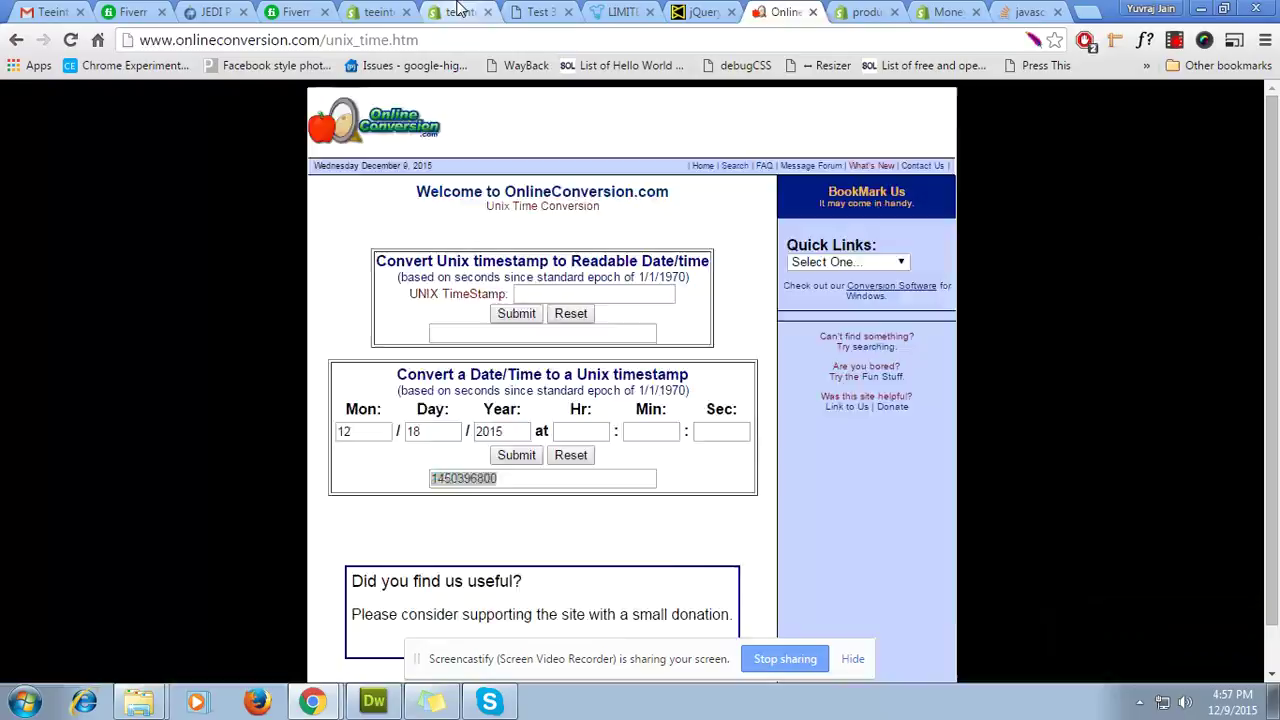
scroll(1000, 435, down, 2)
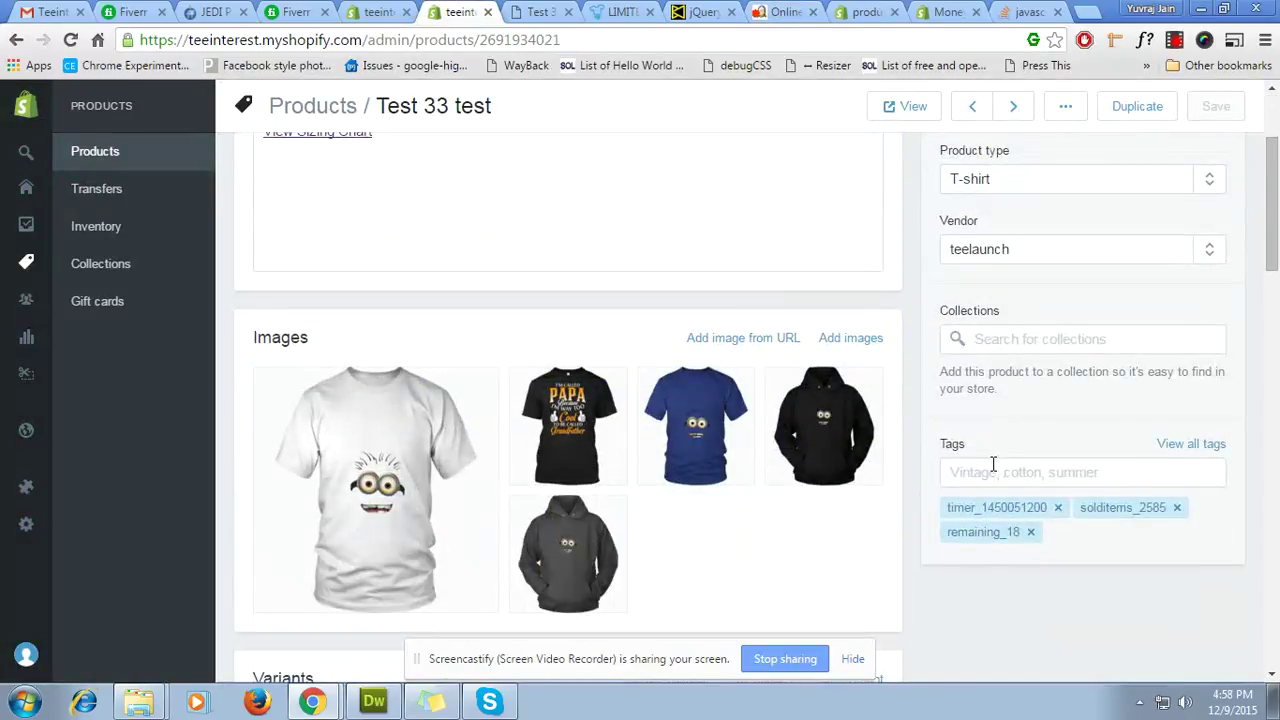
click(995, 469)
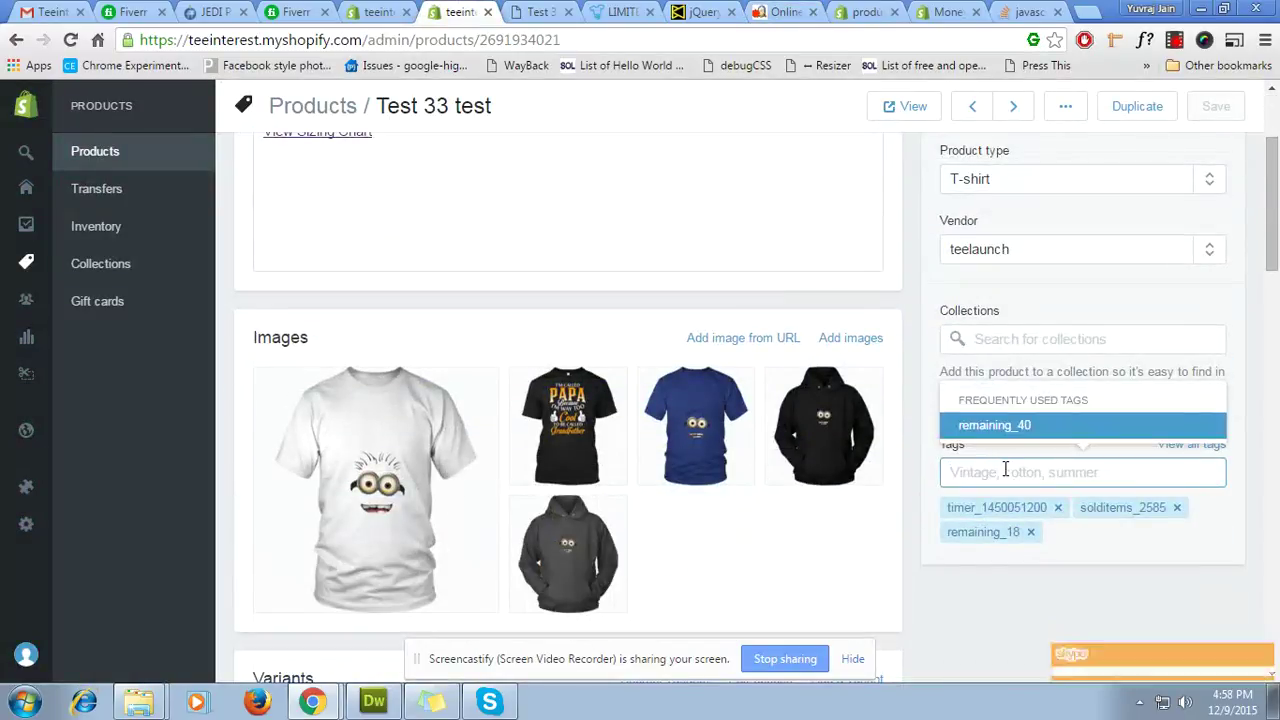
text(tim)
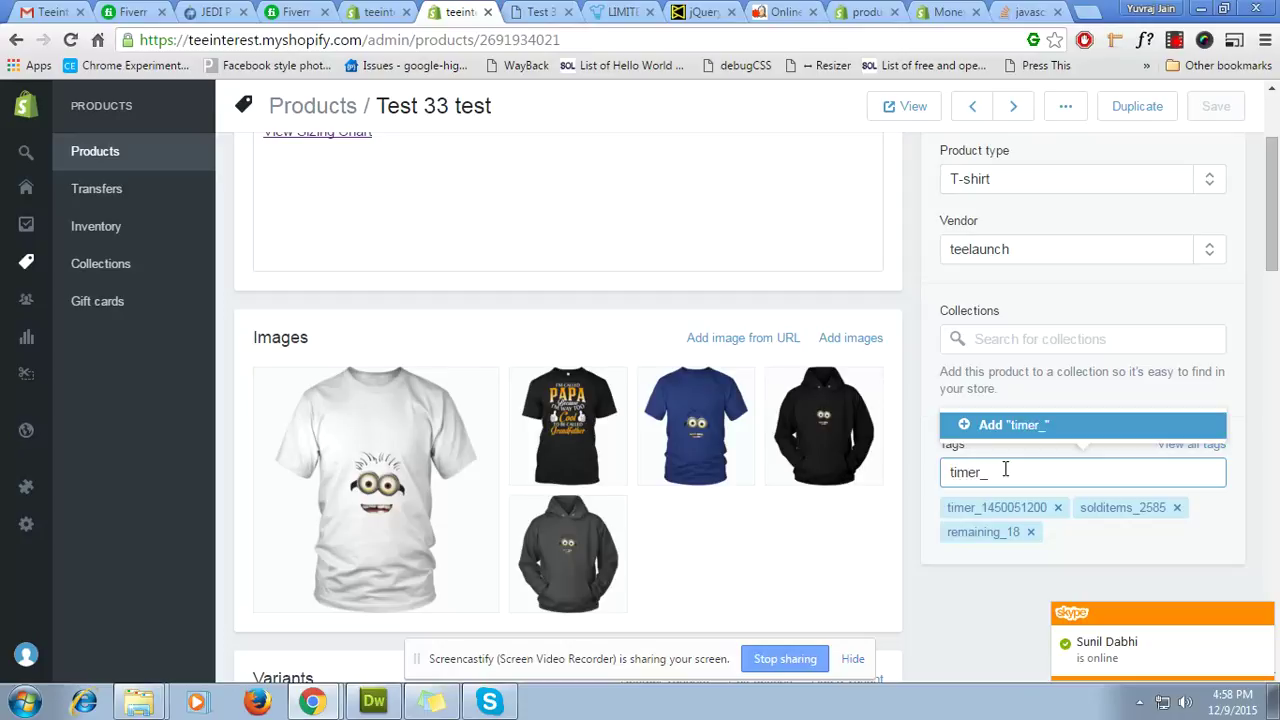
text(er_)
key(ctrl+v)
key(Return)
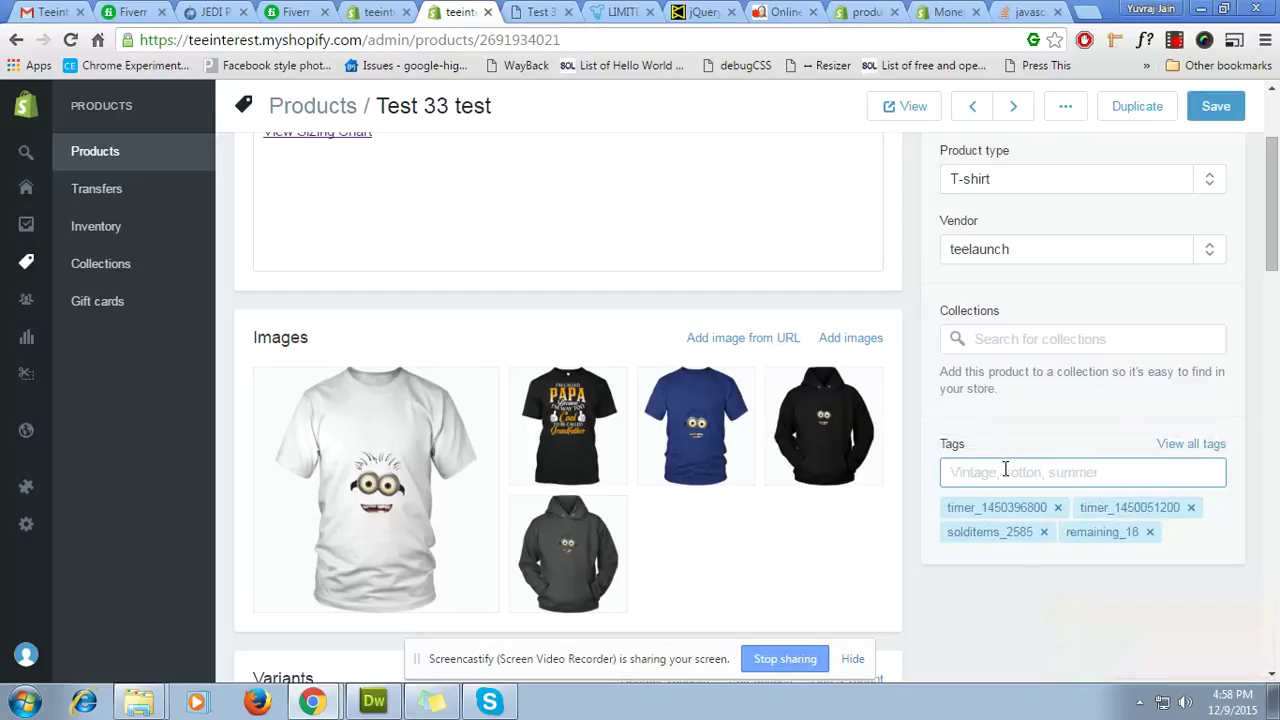
click(1191, 508)
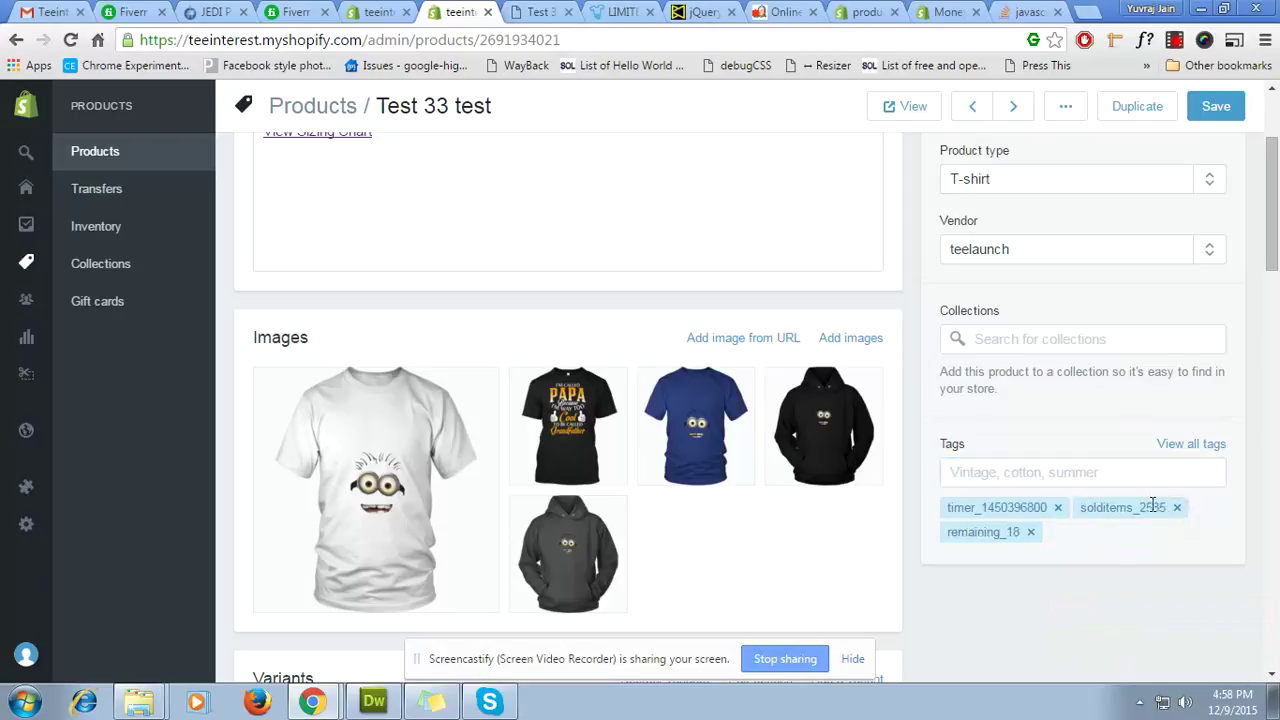
click(1216, 106)
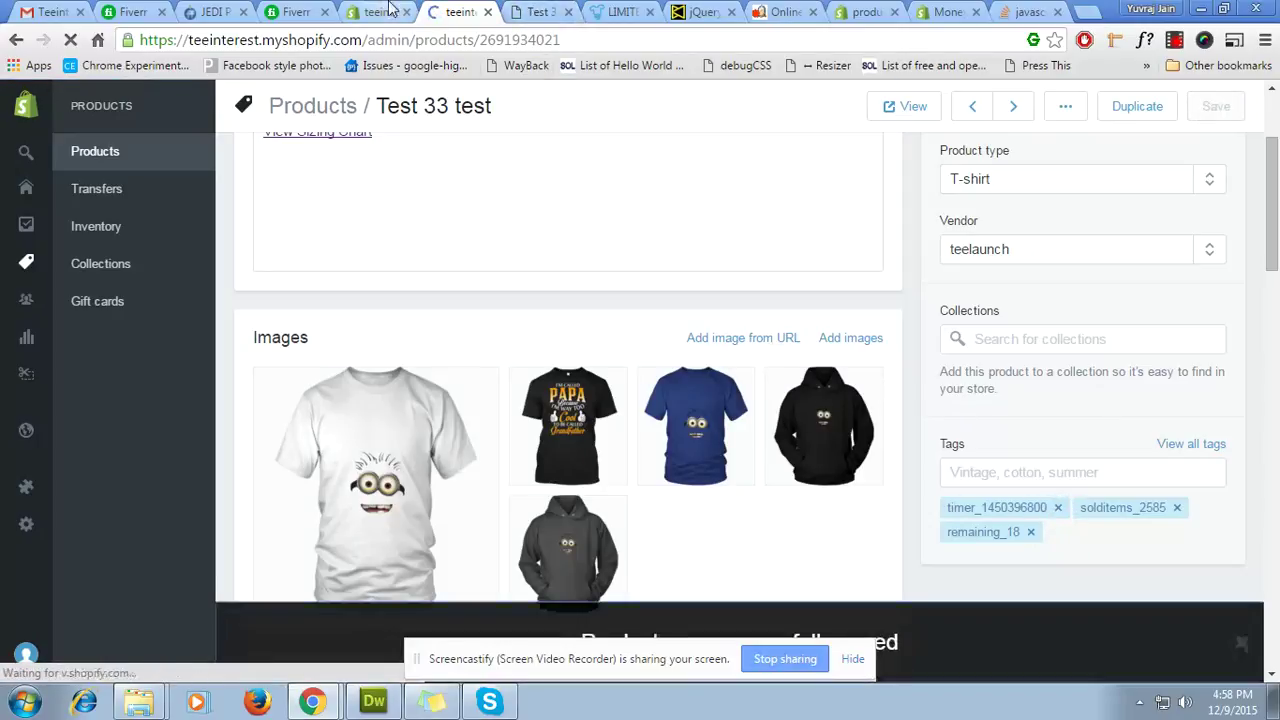
- Reload the Test 33 test storefront page and scroll down to the updated countdown
click(540, 11)
click(543, 38)
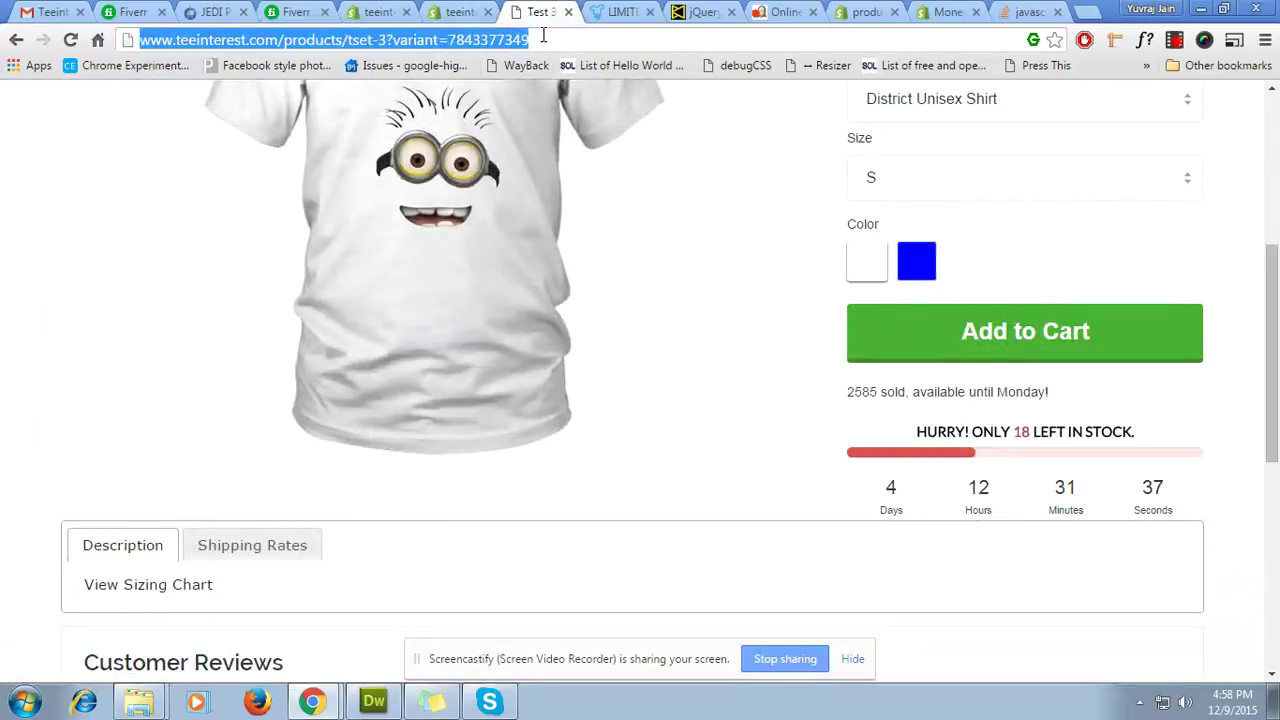
key(Return)
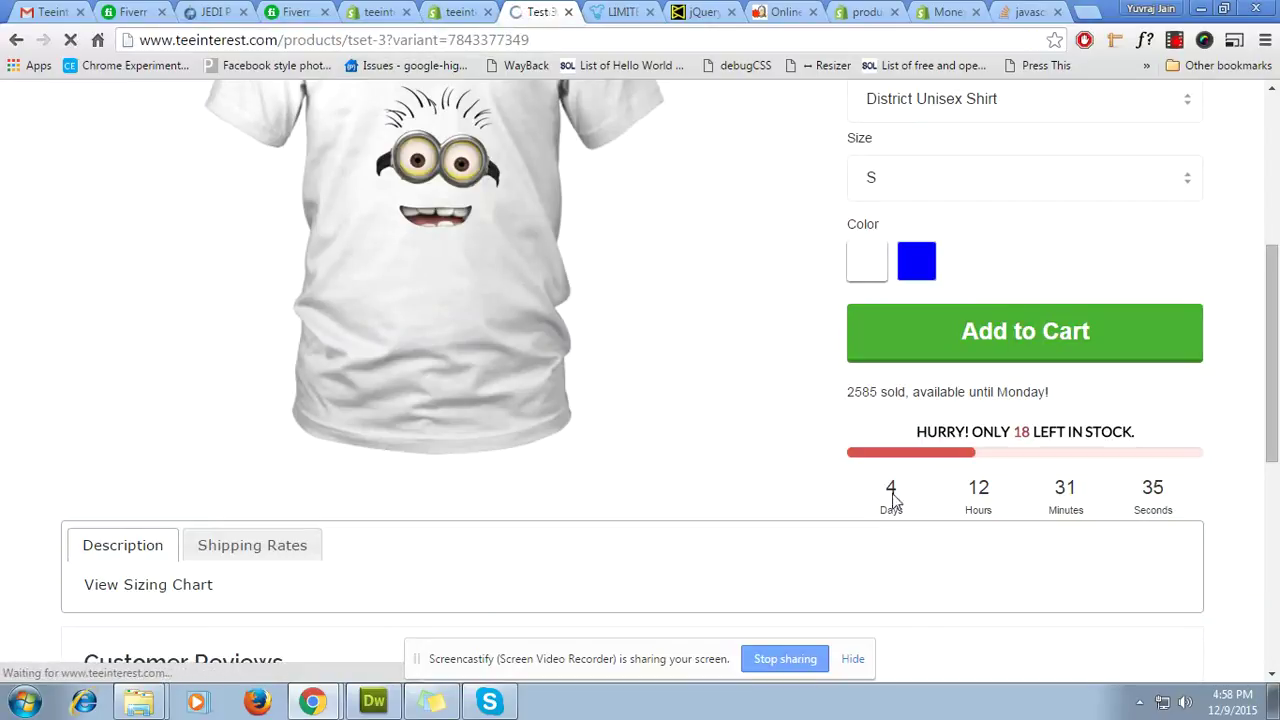
click(784, 12)
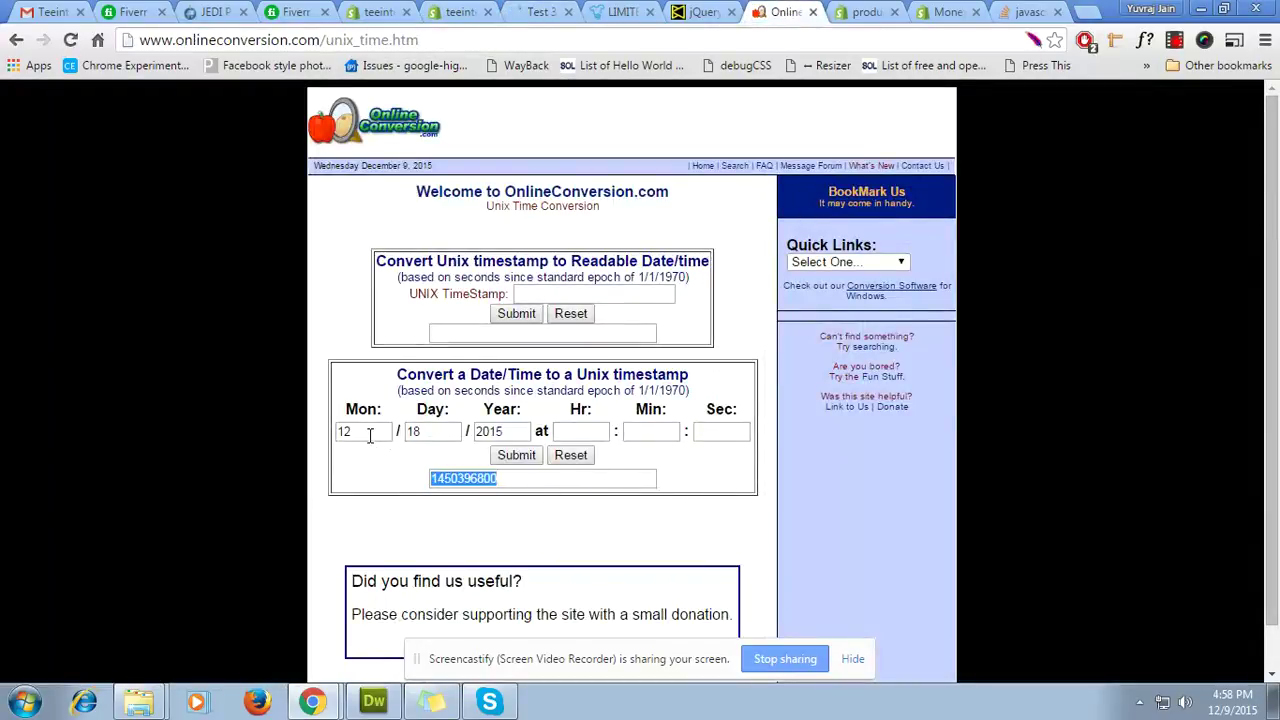
click(540, 12)
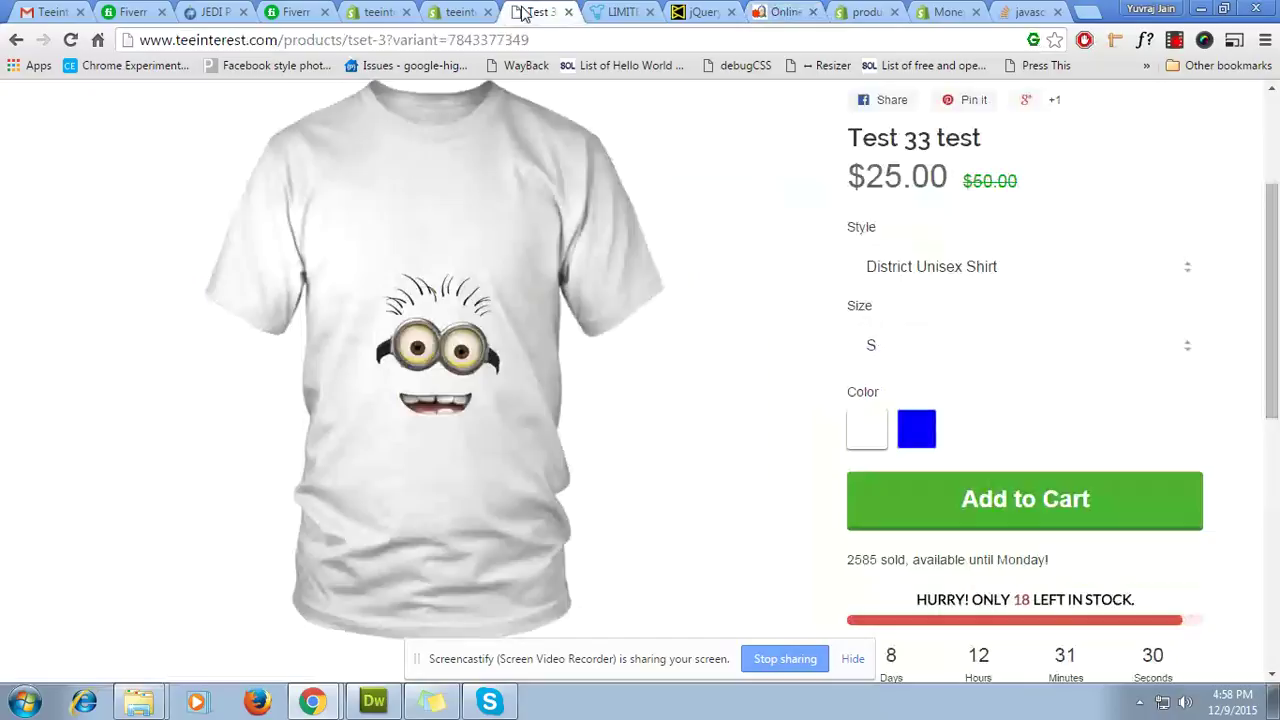
scroll(891, 508, down, 3)
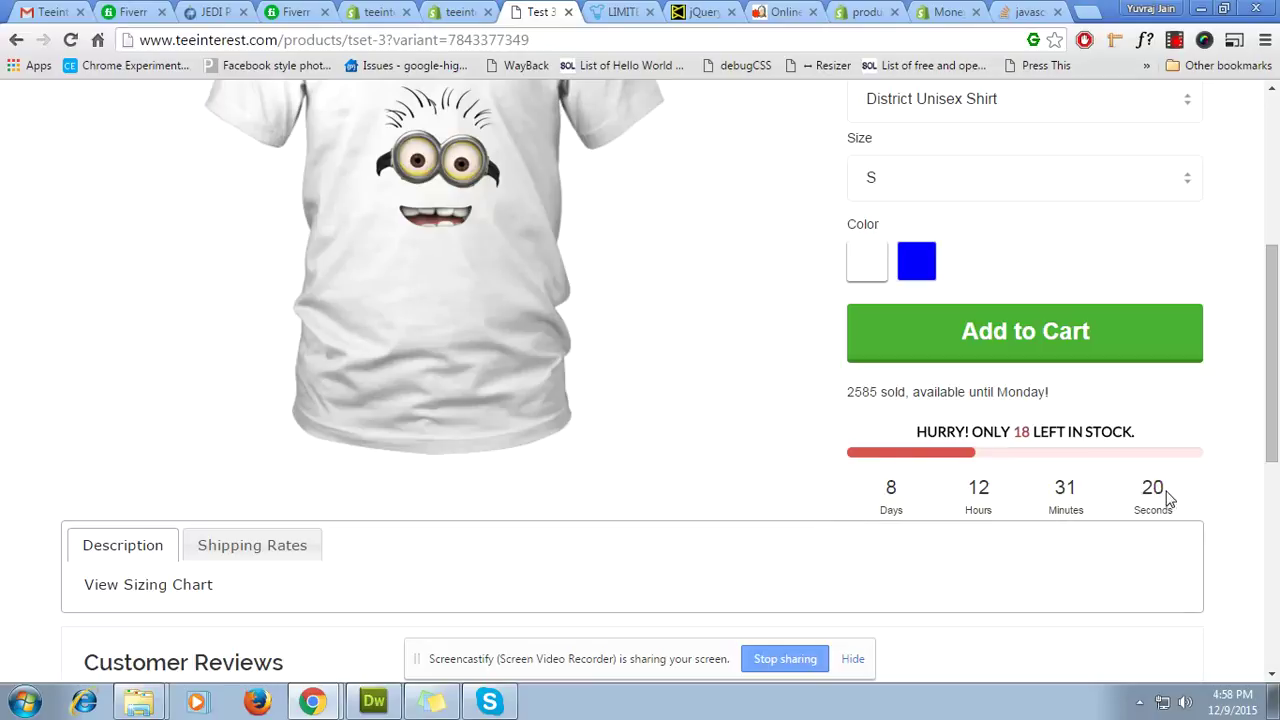
key(F5)
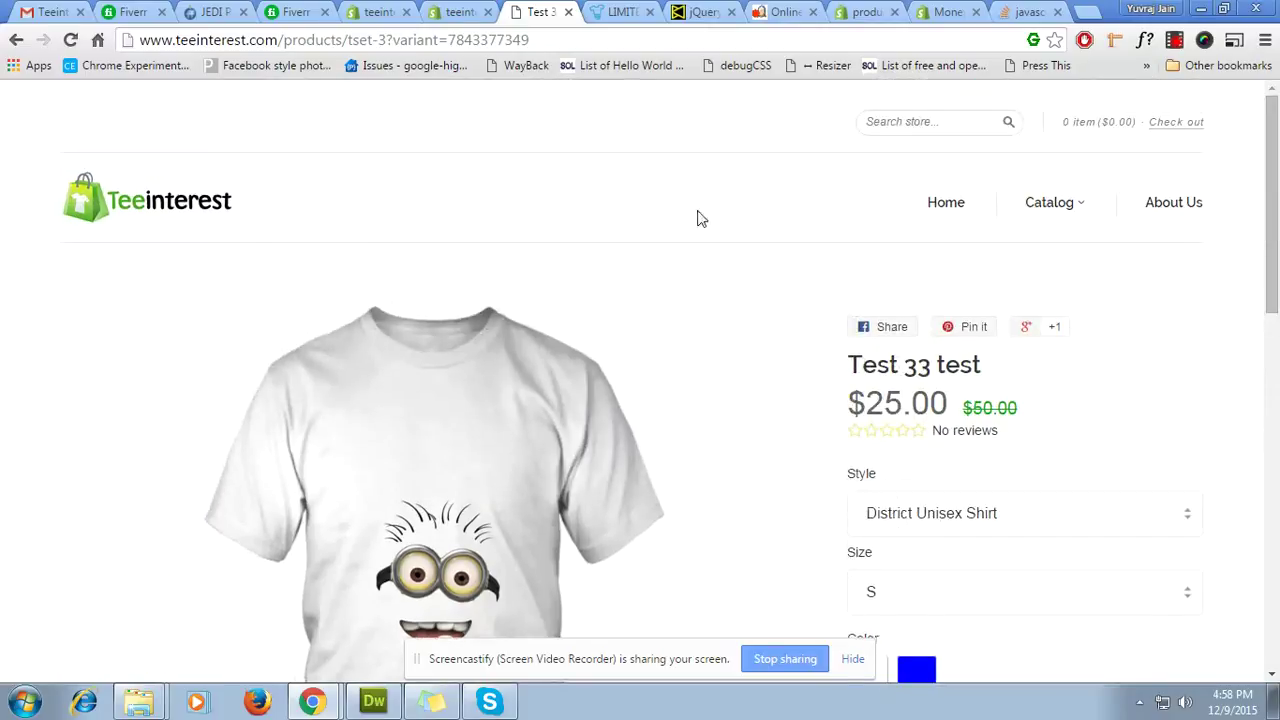
- Open Canvas Mens Shirt from the products list in a new tab and focus its empty Tags field
click(460, 11)
scroll(214, 286, up, 2)
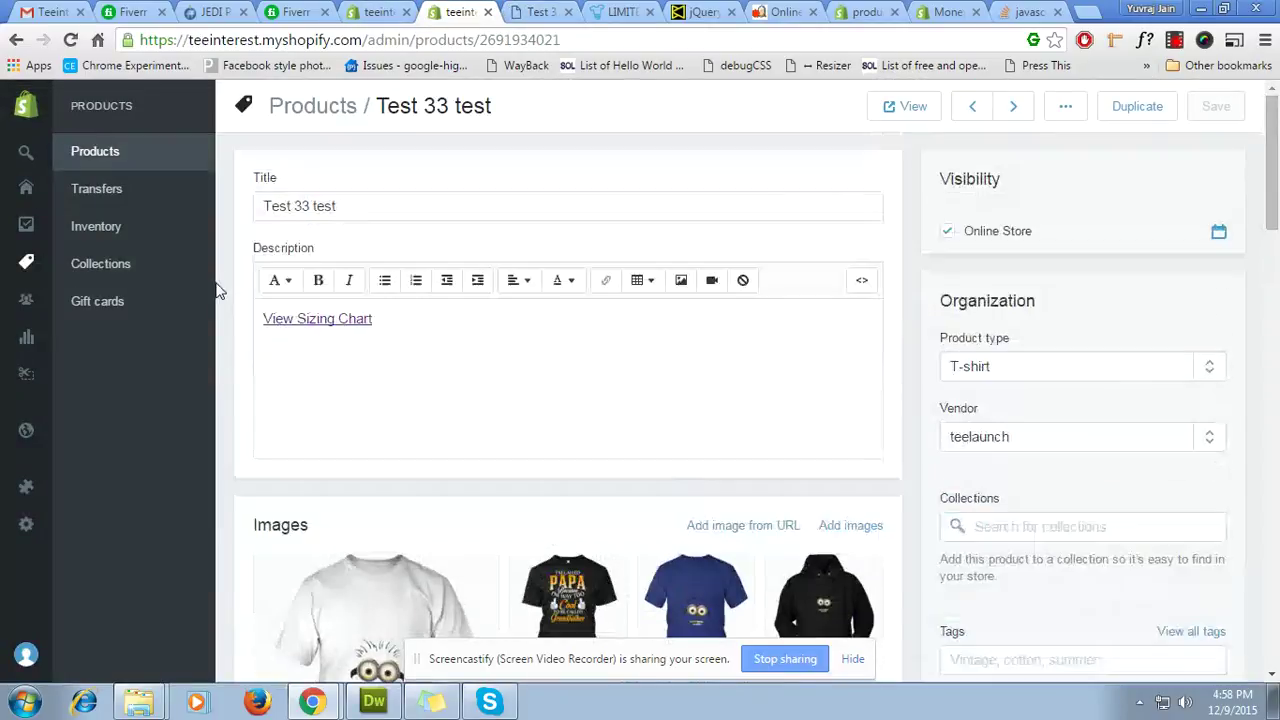
right_click(110, 156)
click(192, 167)
click(498, 11)
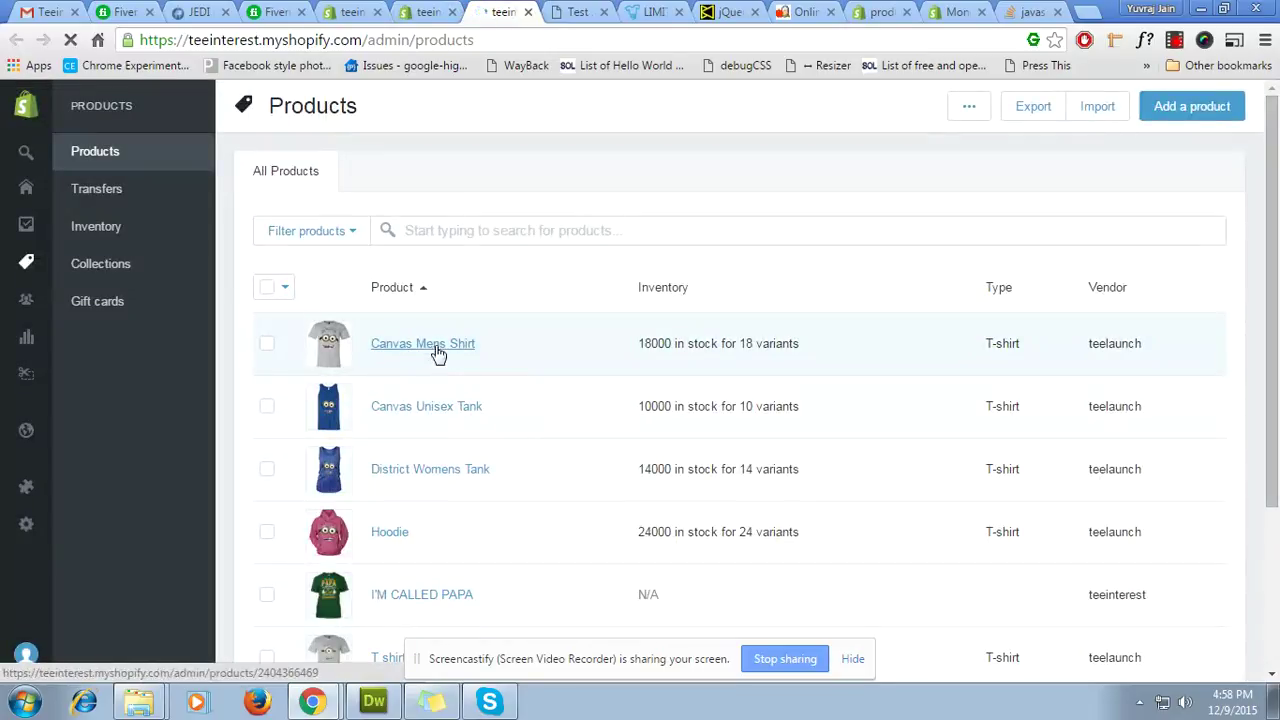
click(436, 344)
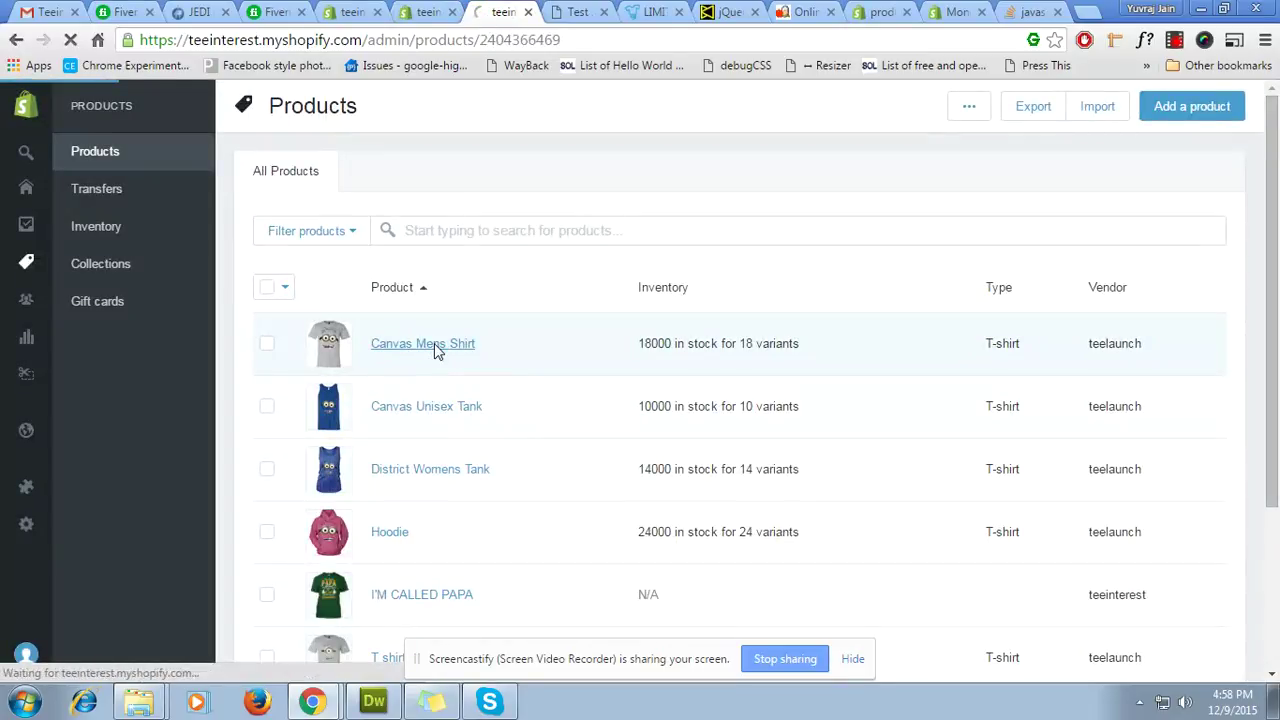
scroll(1050, 362, down, 3)
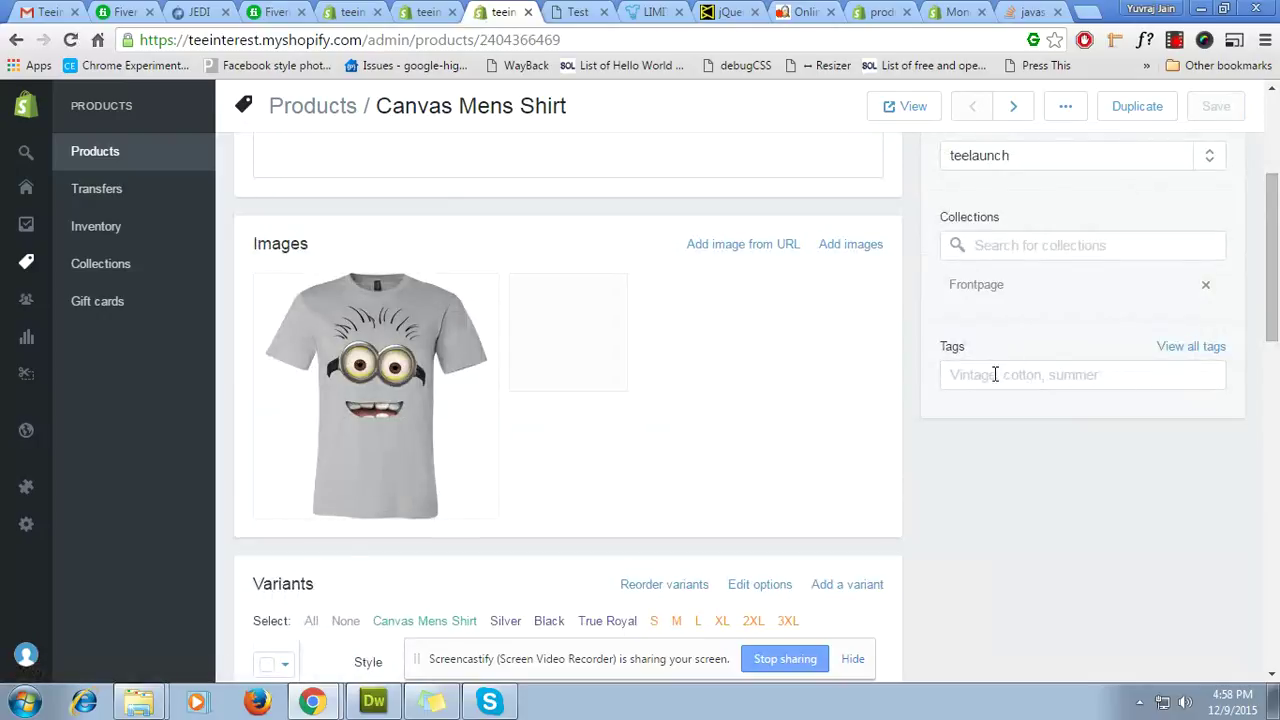
click(995, 374)
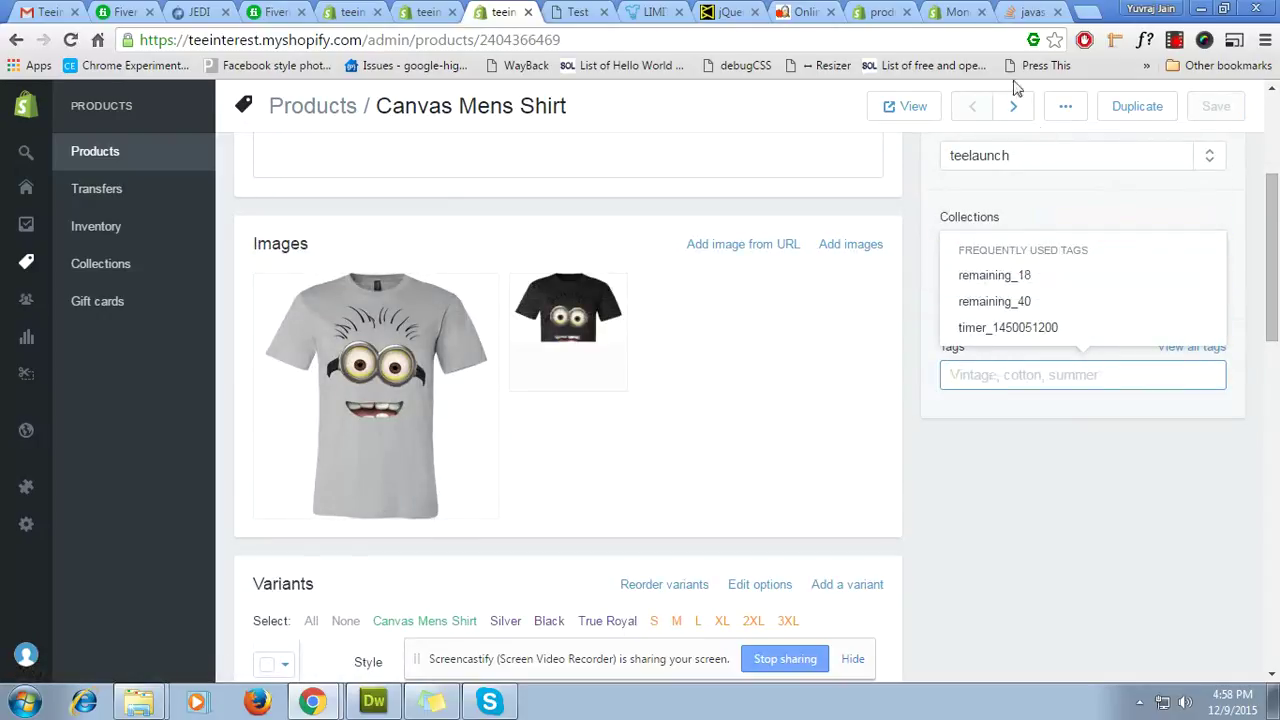
click(800, 12)
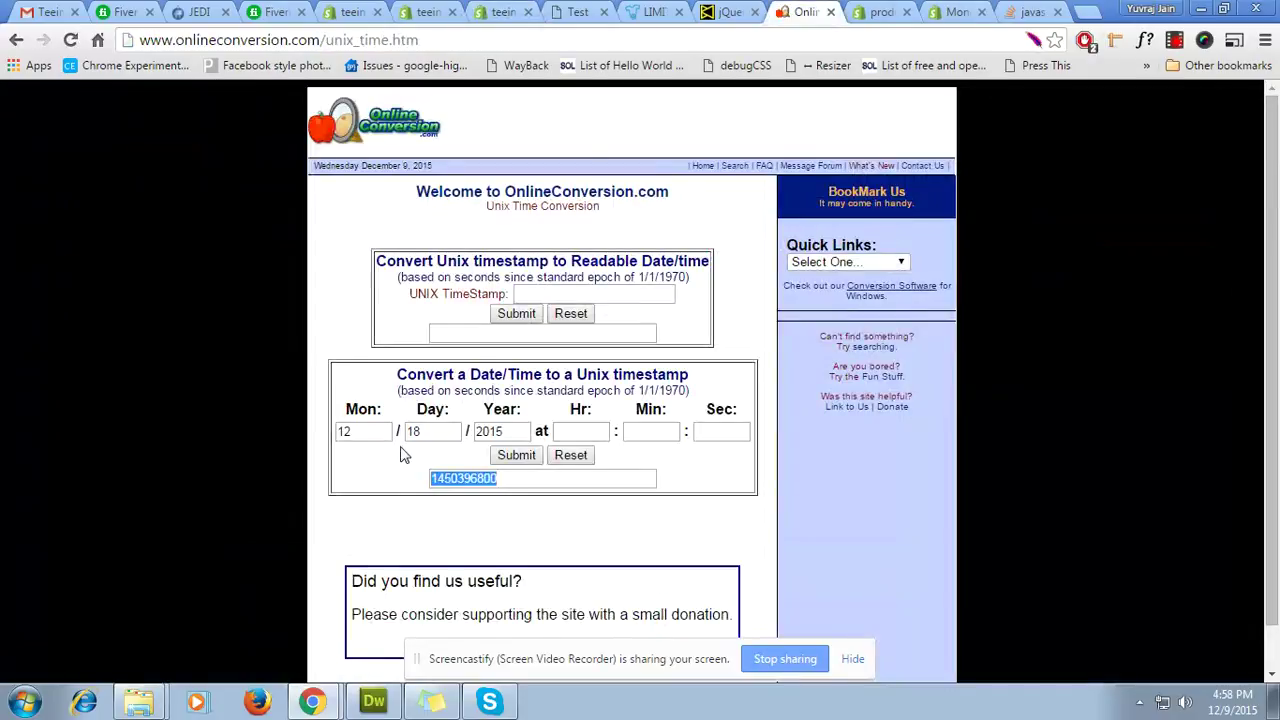
drag(434, 432, 398, 432)
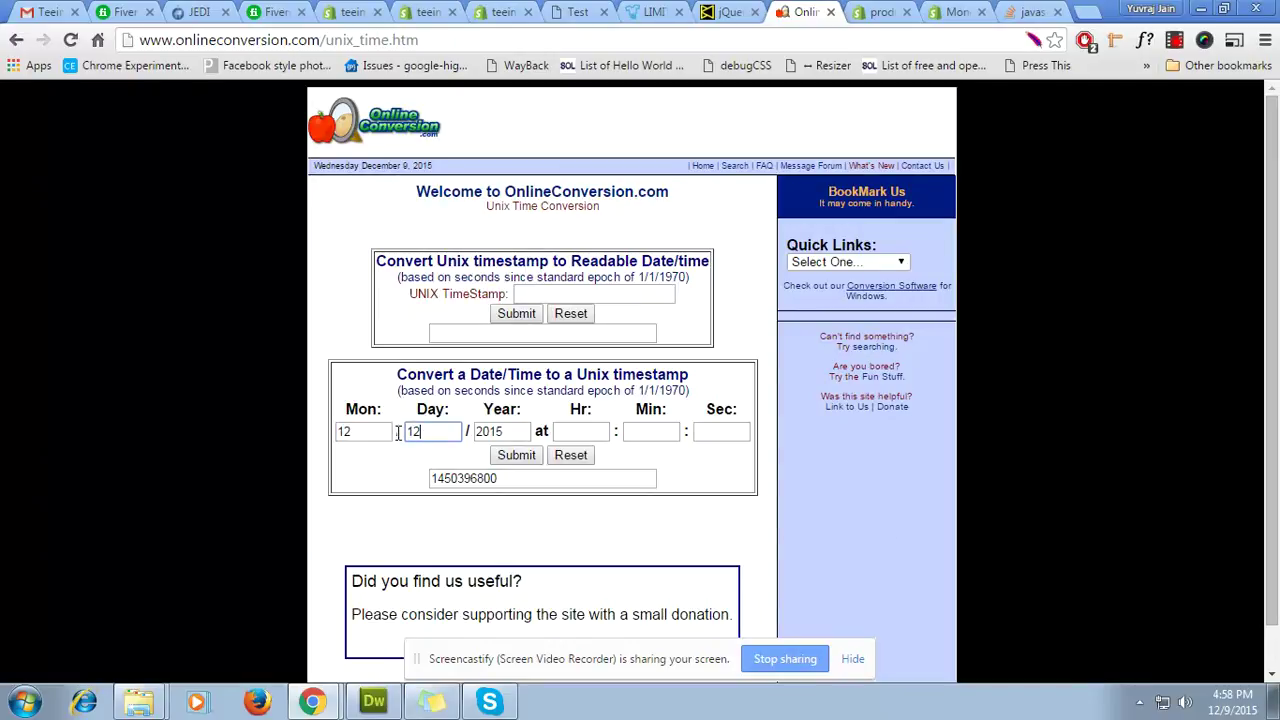
click(510, 455)
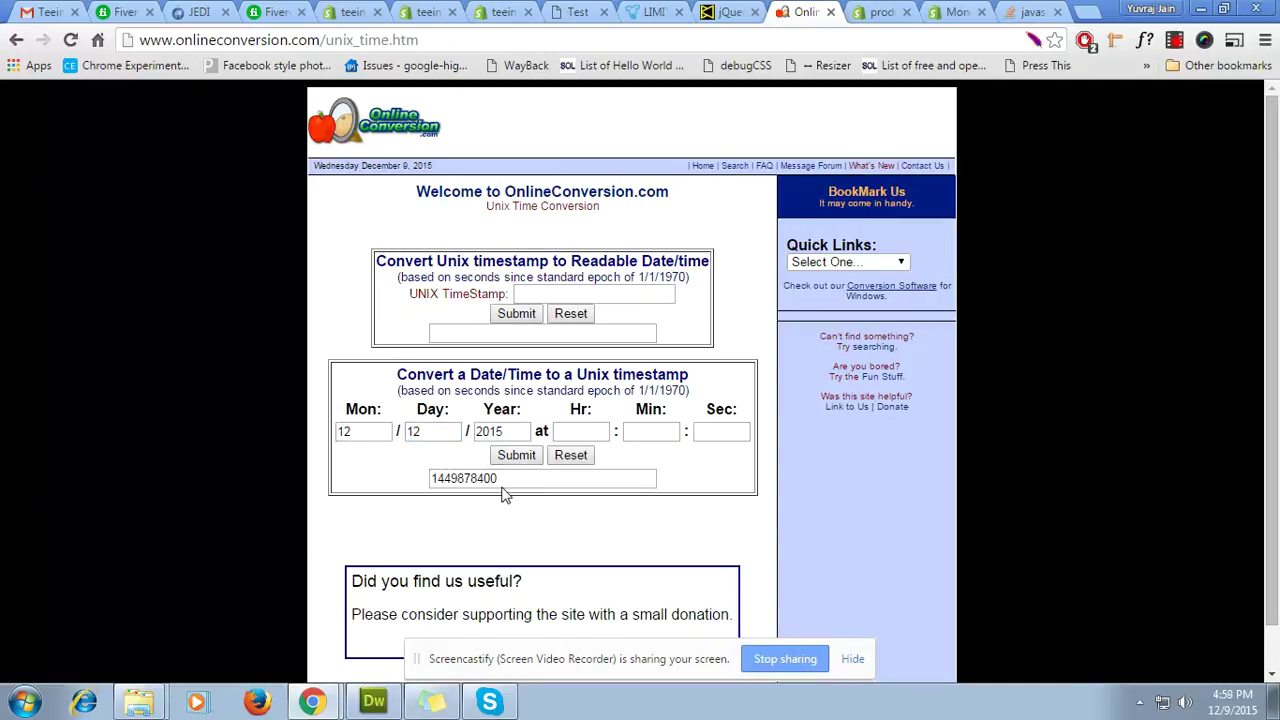
drag(505, 486, 428, 482)
key(ctrl+c)
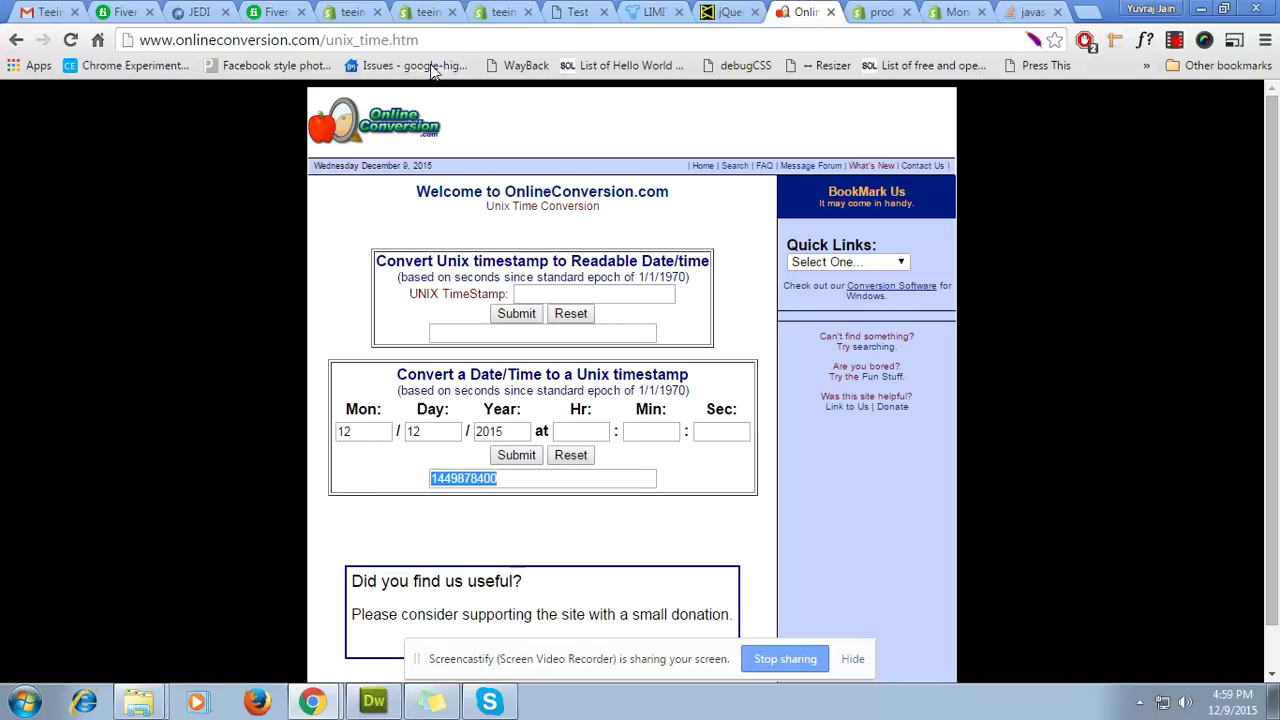
click(500, 12)
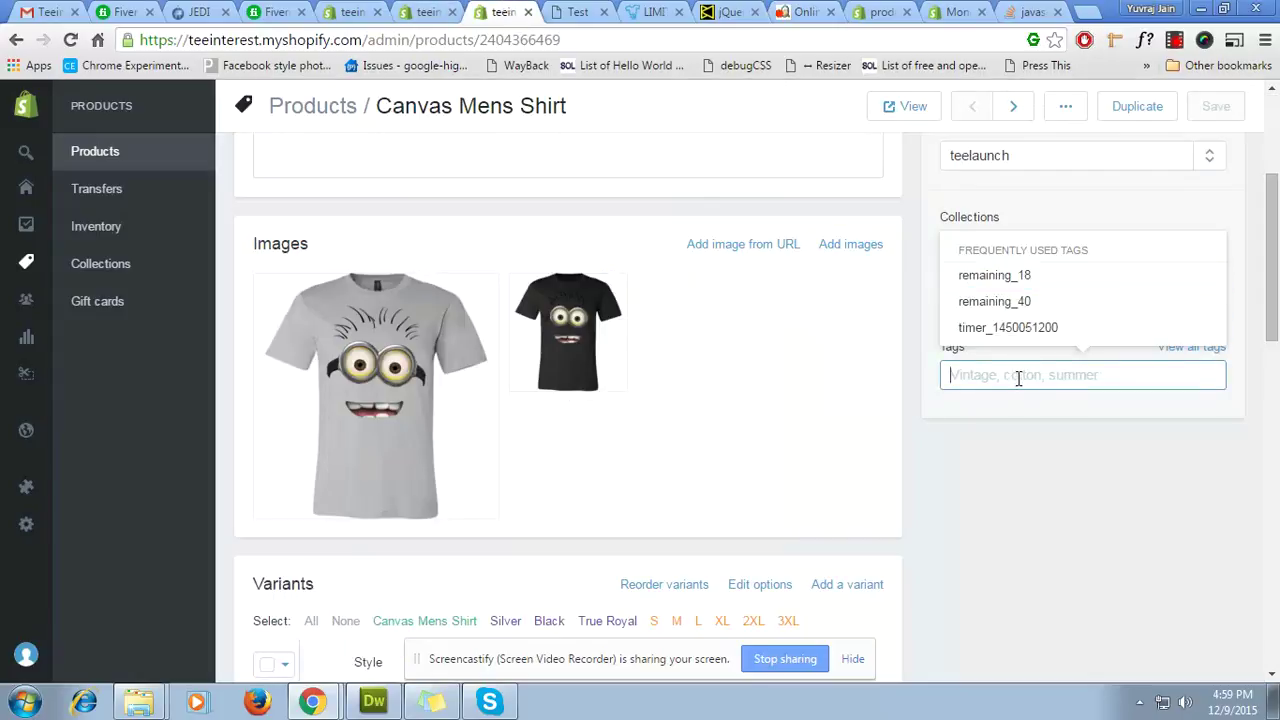
text(timer_)
key(ctrl+v)
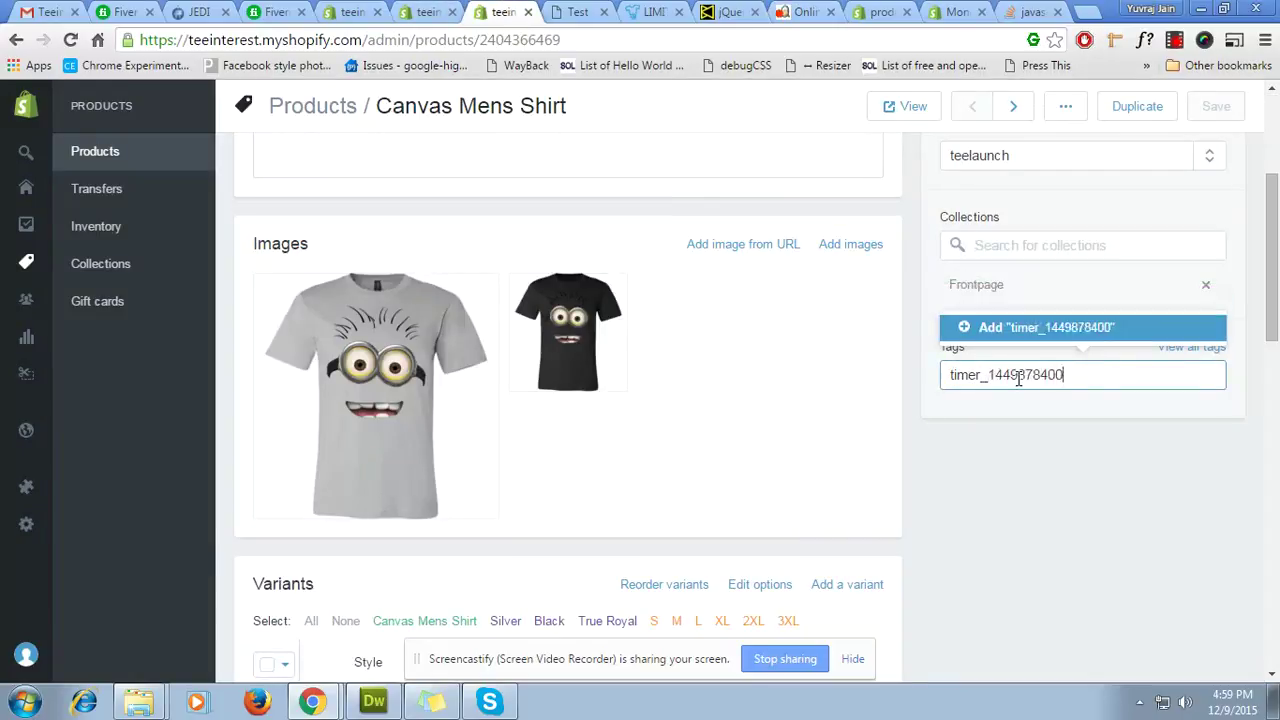
key(Return)
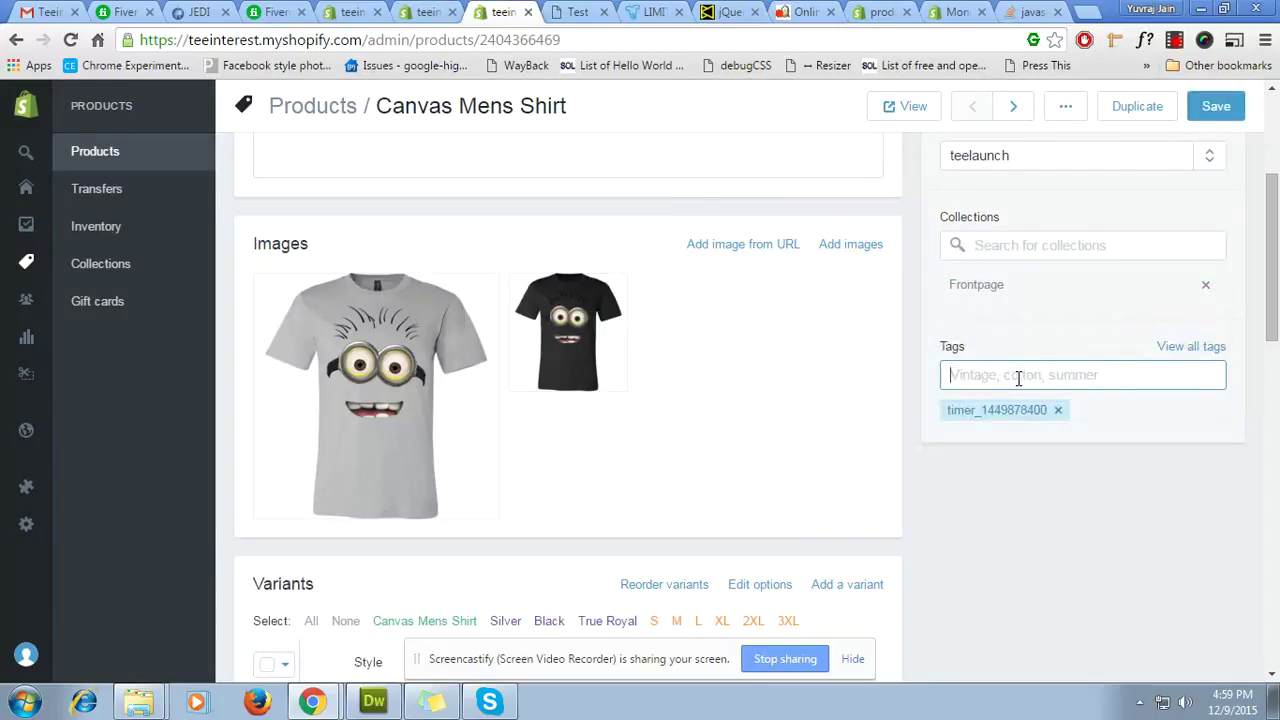
click(1214, 106)
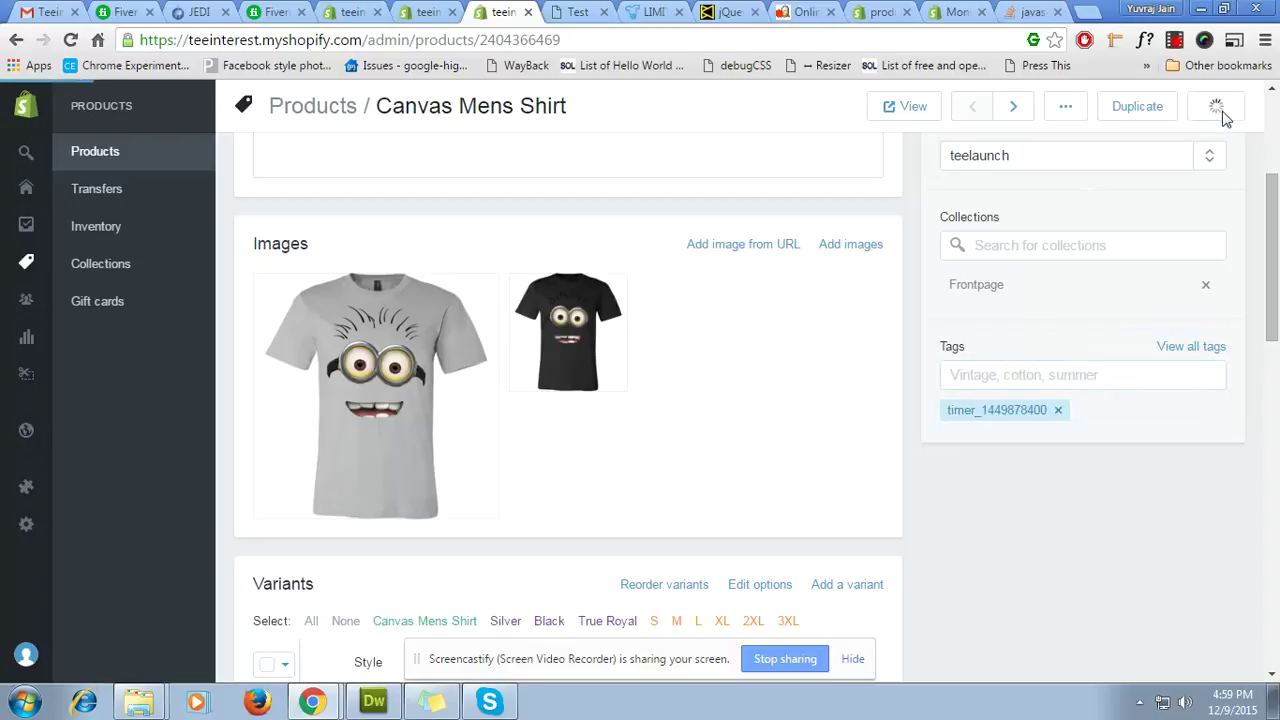
- View Canvas Mens Shirt on the storefront and scroll to its countdown timer
click(910, 114)
scroll(606, 480, down, 3)
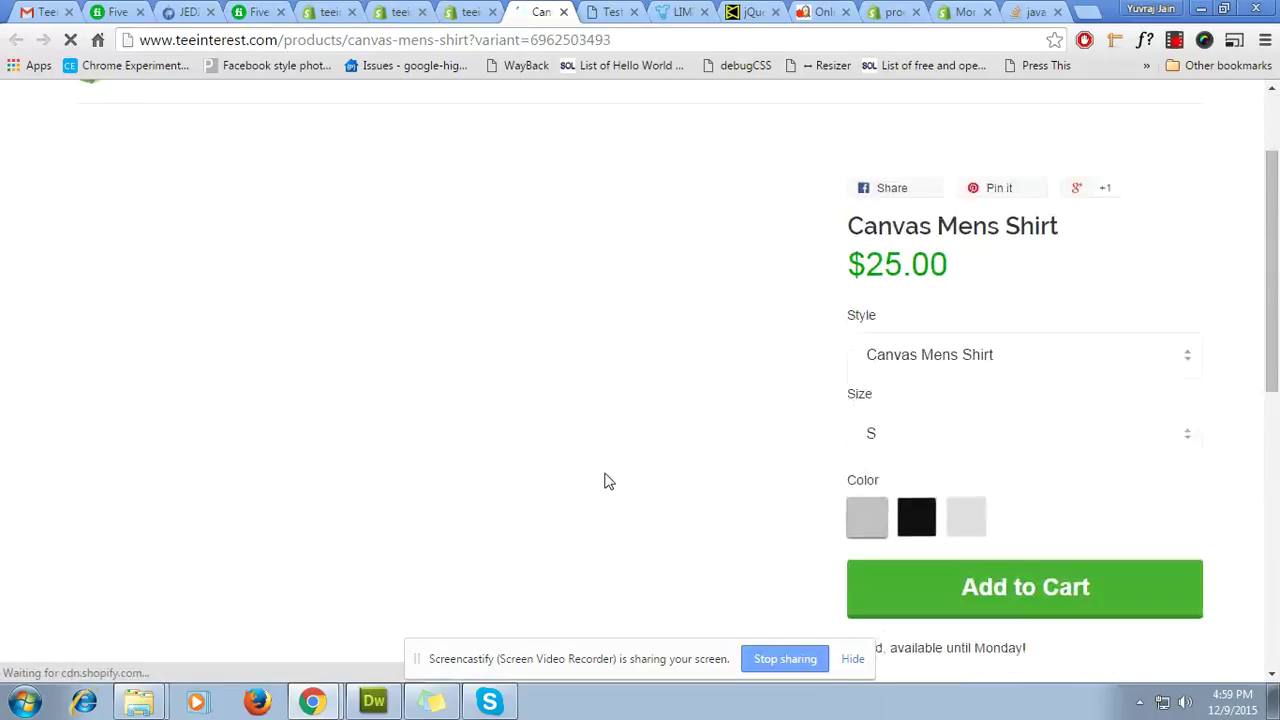
scroll(628, 463, up, 1)
scroll(929, 526, down, 3)
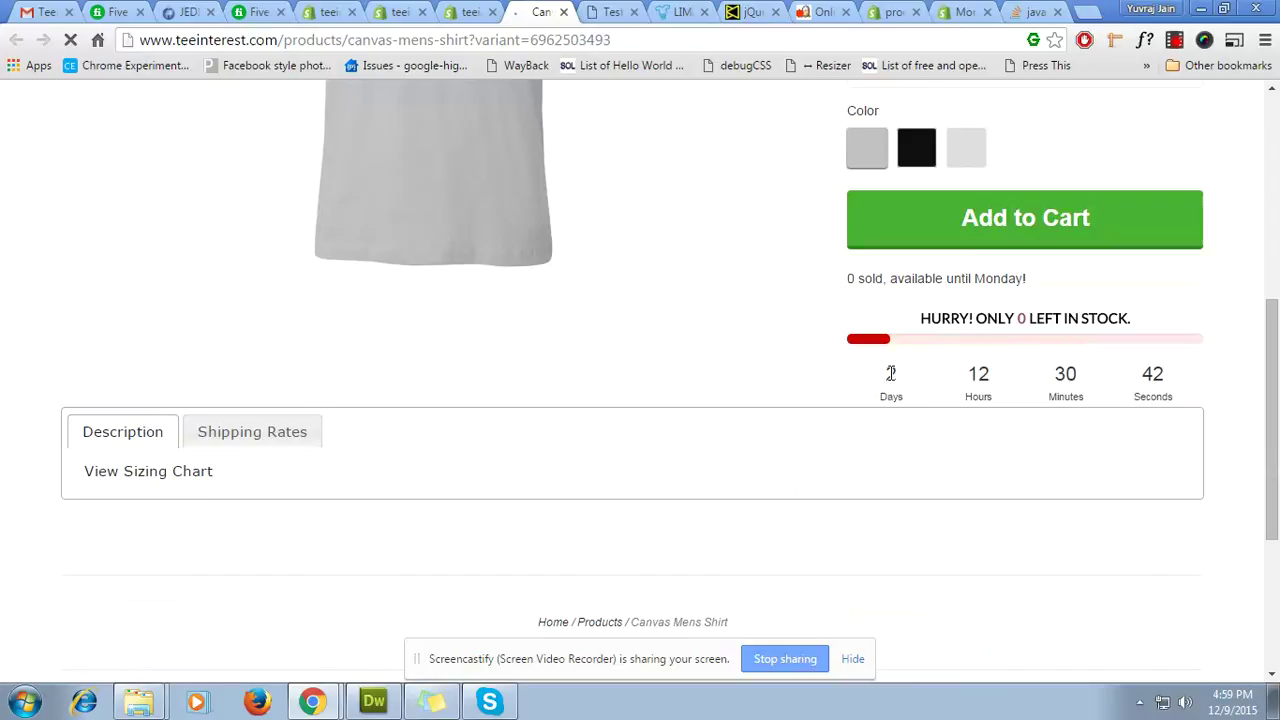
- Compare it with the Test 33 test storefront page, then return to the Shopify admin
click(607, 12)
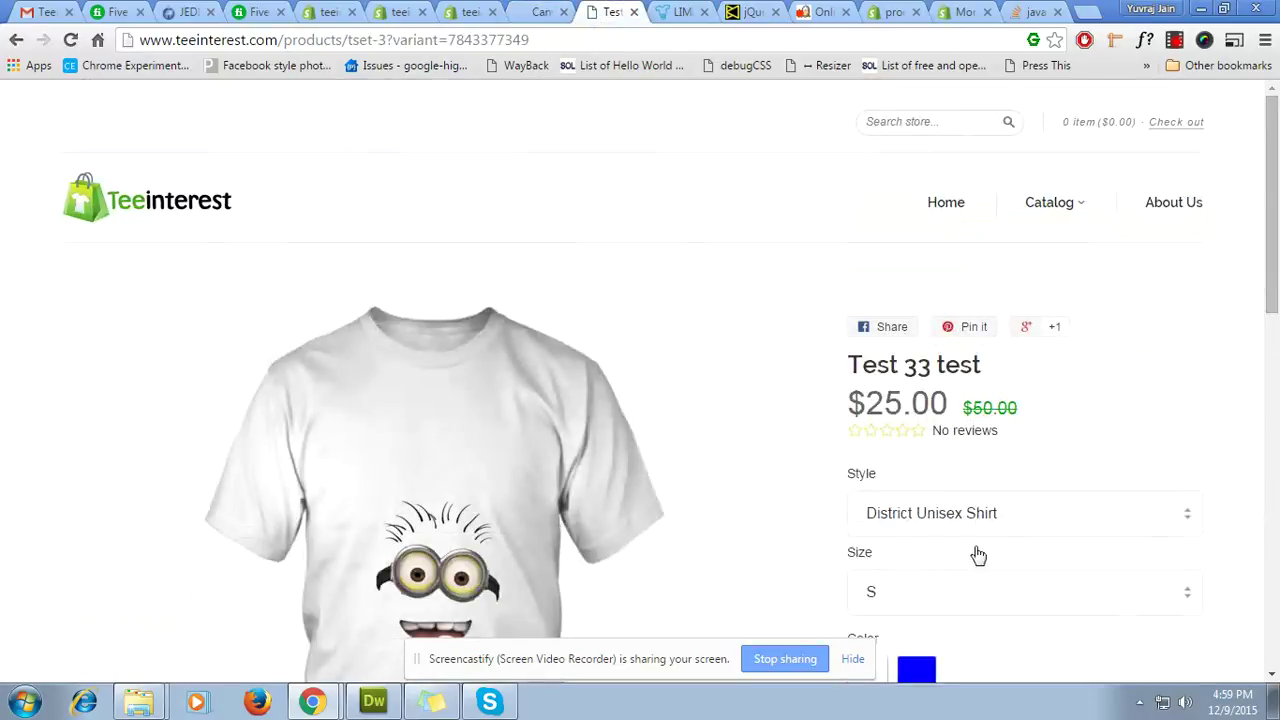
scroll(940, 545, down, 6)
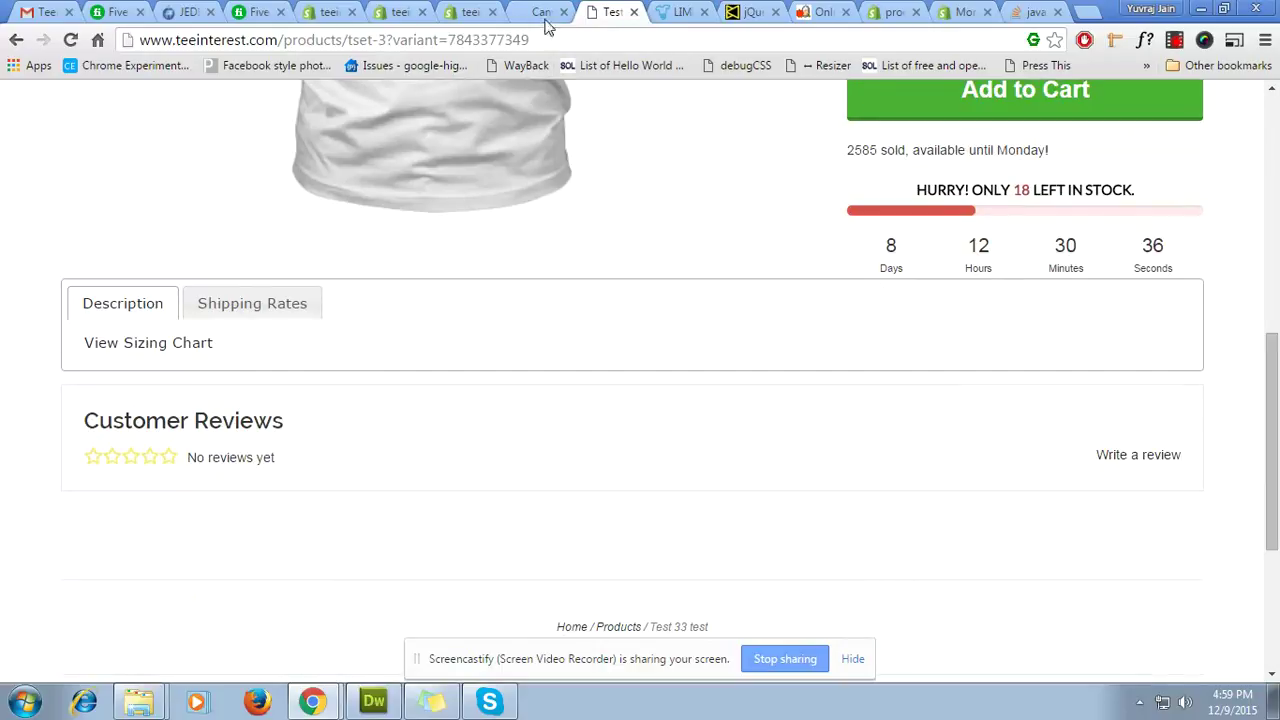
click(546, 12)
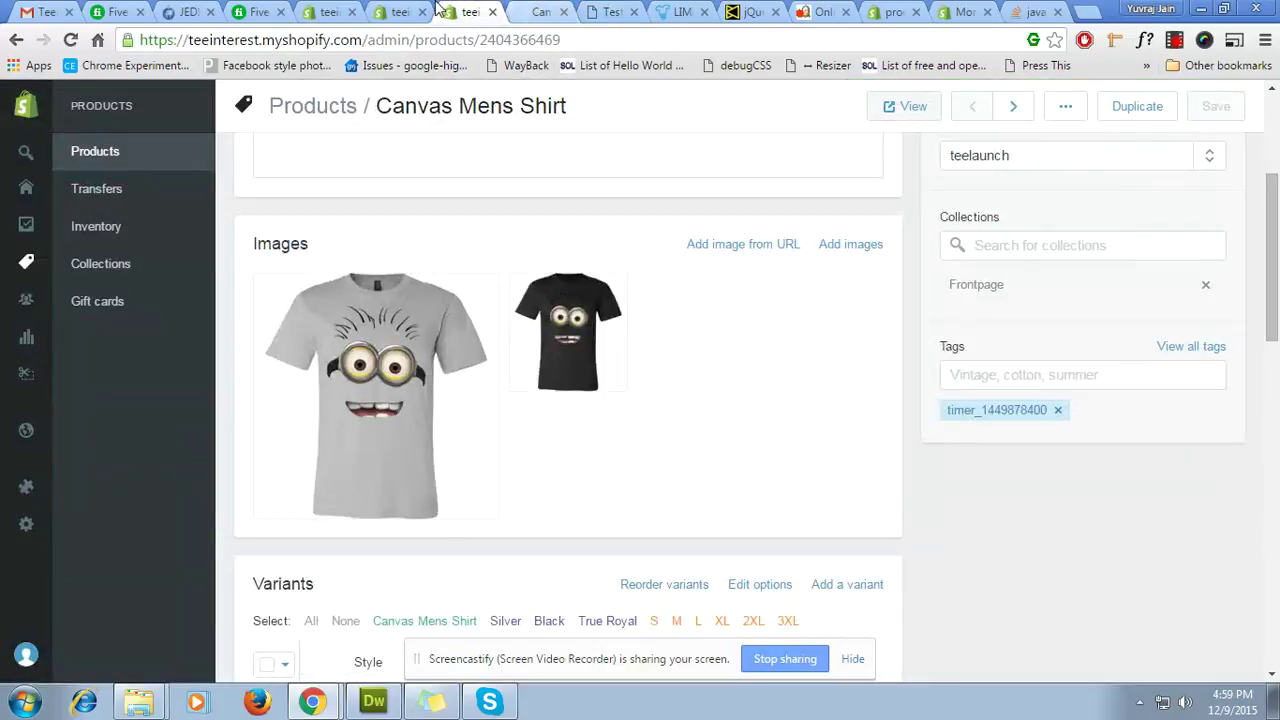
click(546, 12)
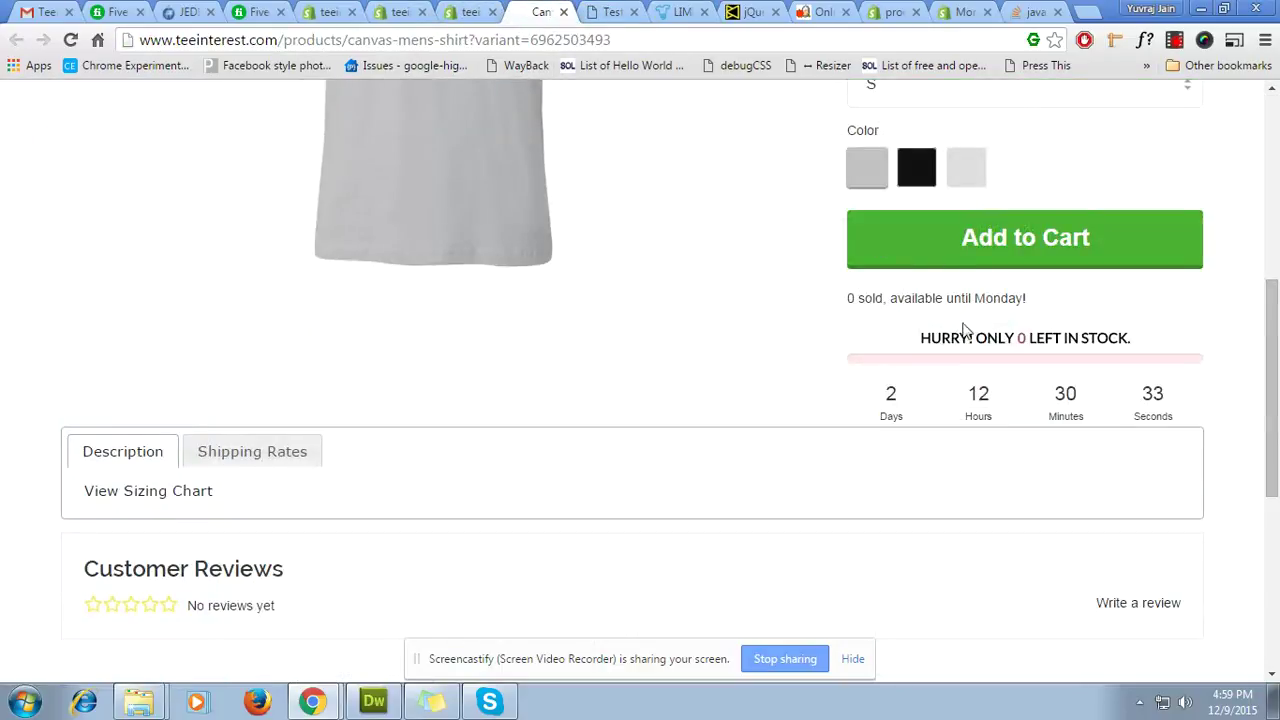
click(610, 12)
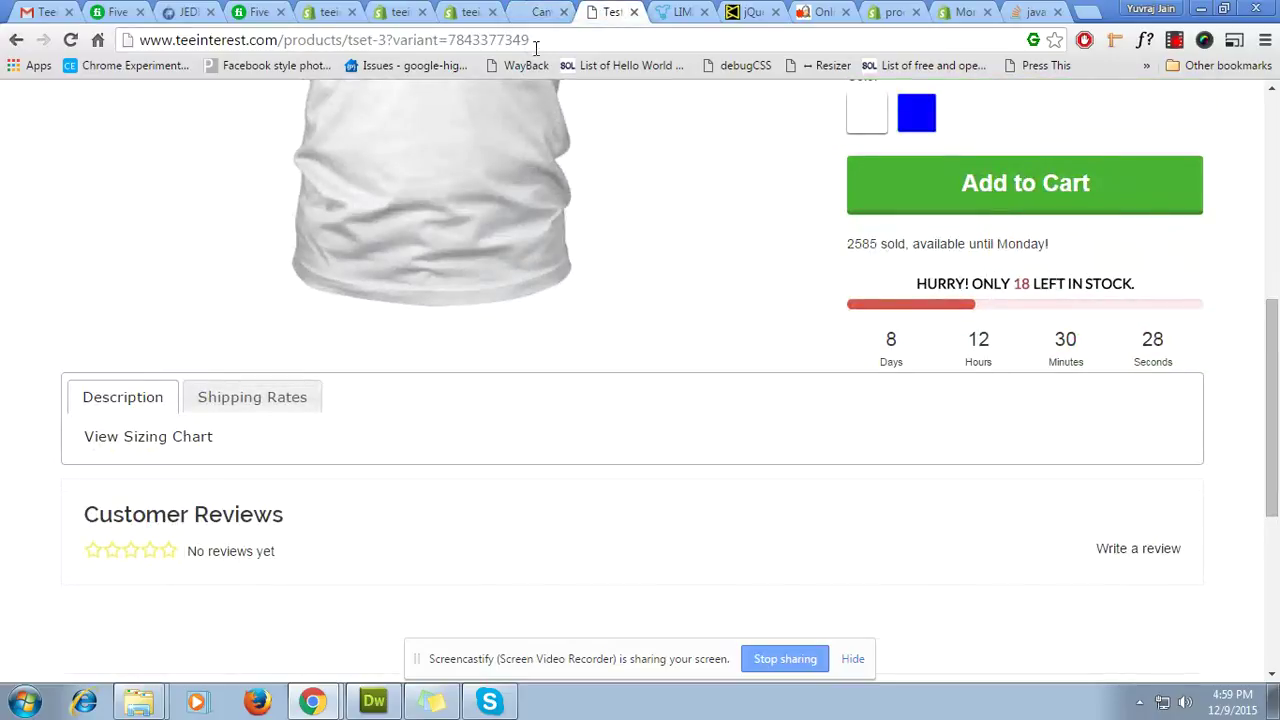
click(521, 15)
click(470, 12)
- Add the suggested remaining_40 tag to Test 33 test
click(400, 12)
scroll(903, 471, down, 2)
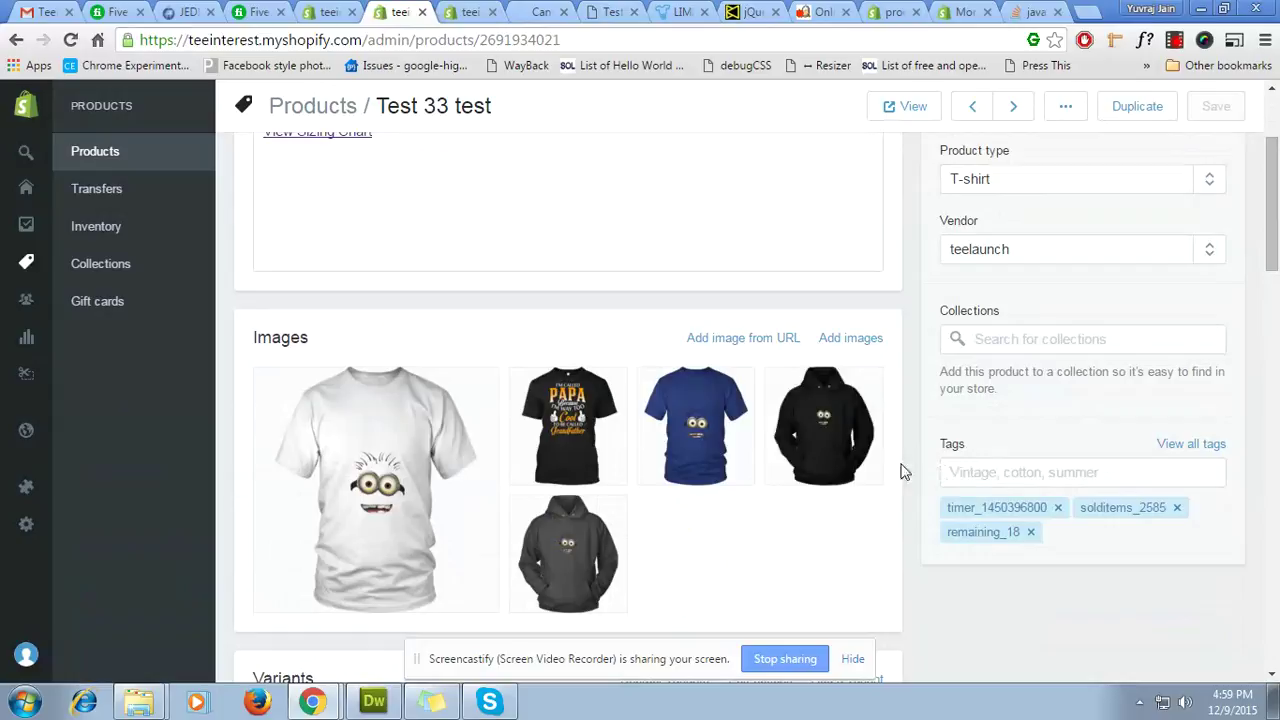
click(998, 474)
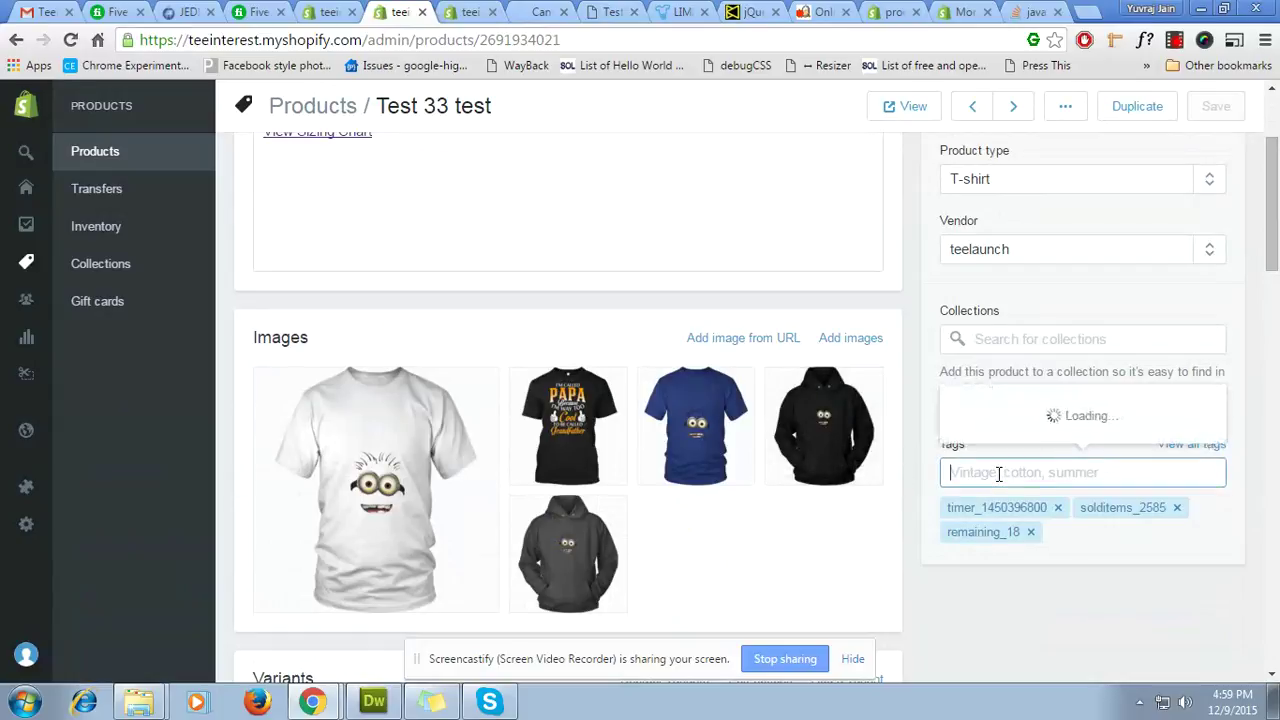
text(remain)
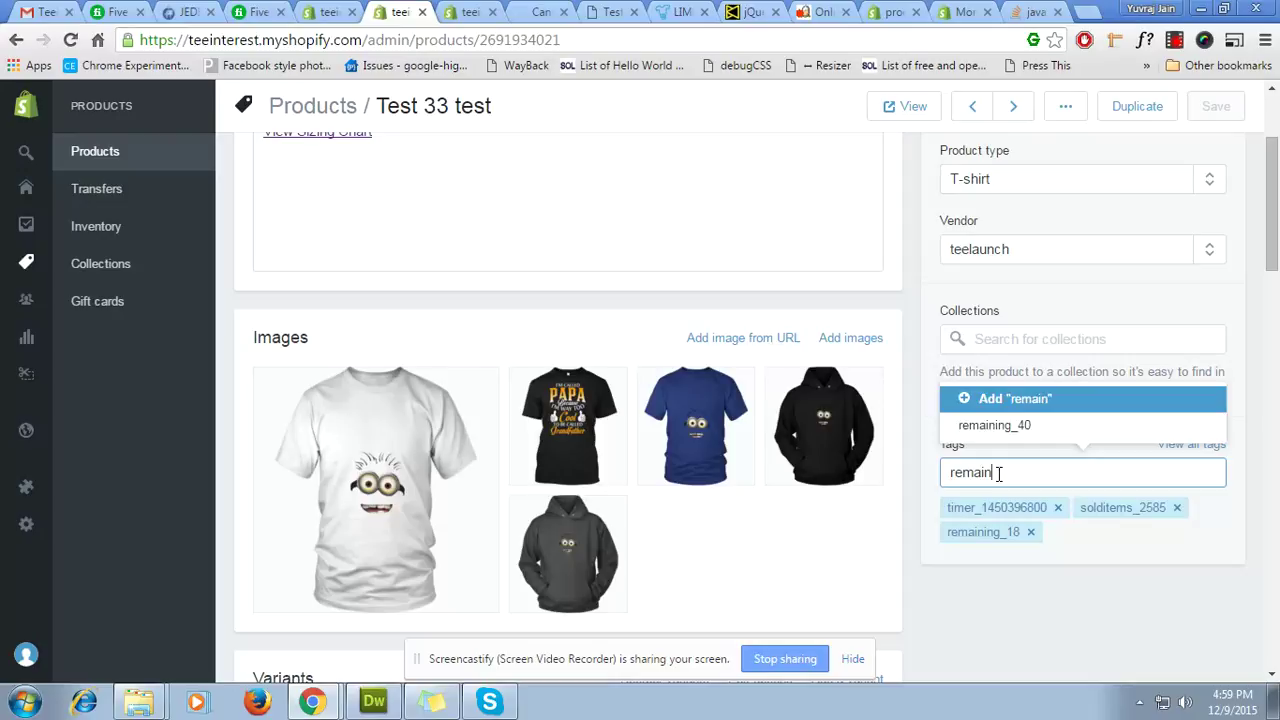
key(Down)
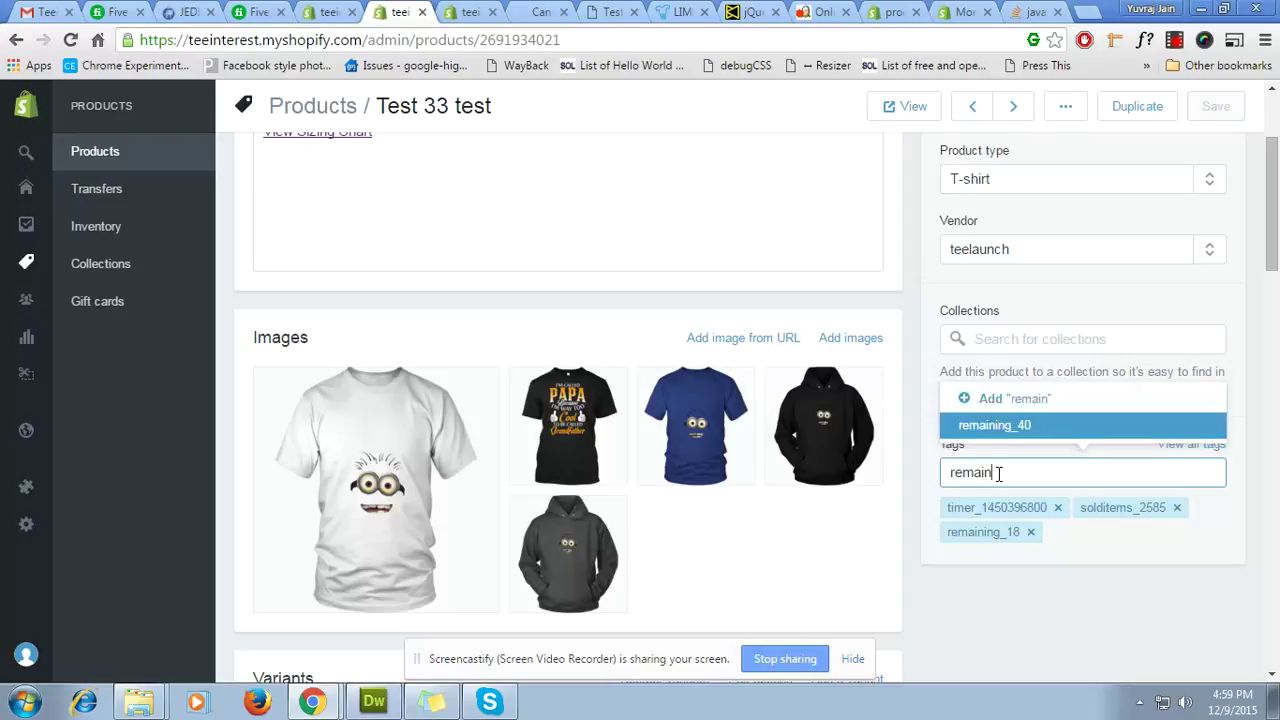
key(Return)
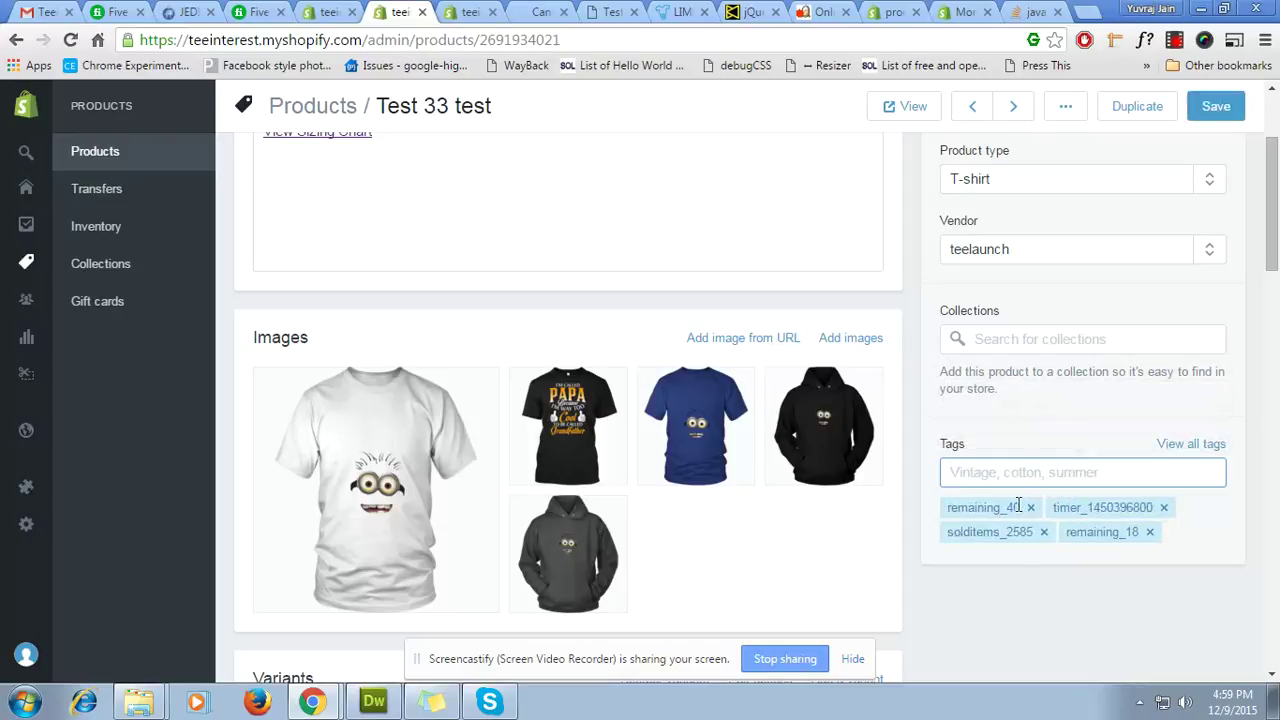
- Replace the remaining_40 and remaining_18 tags with remaining_85 and save the product
drag(1019, 507, 956, 507)
key(ctrl+c)
click(971, 474)
key(ctrl+v)
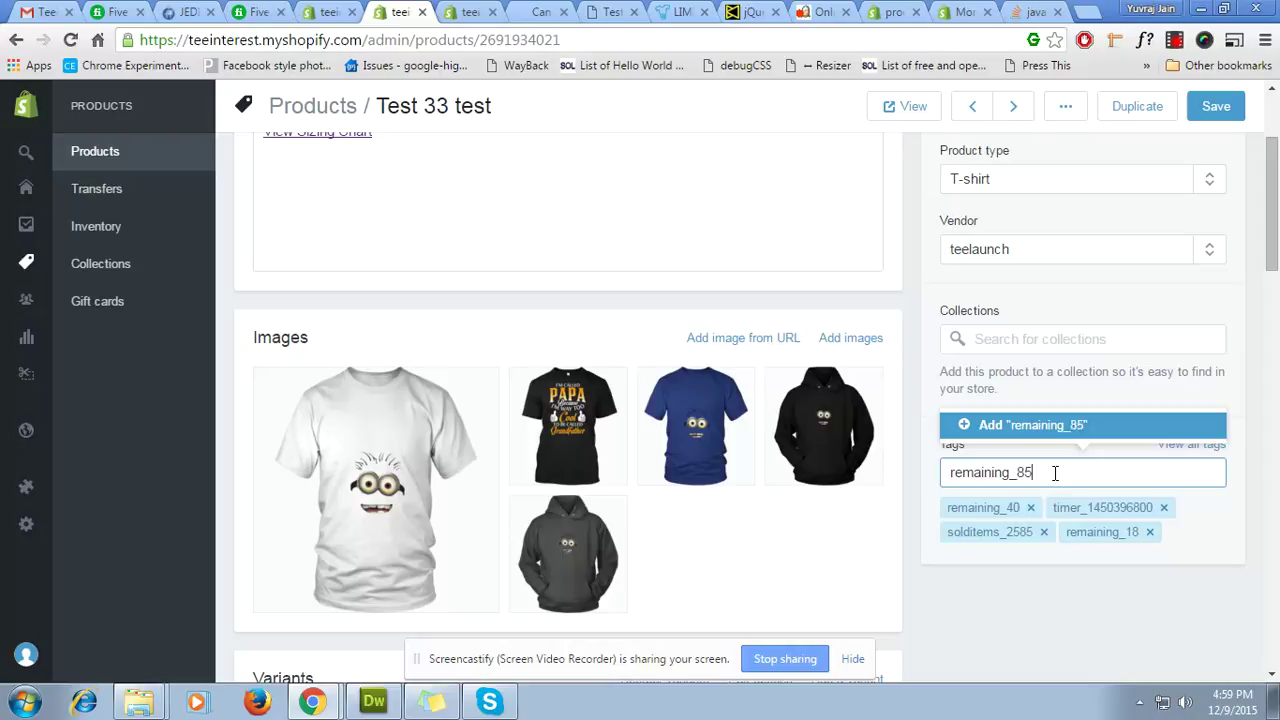
key(Return)
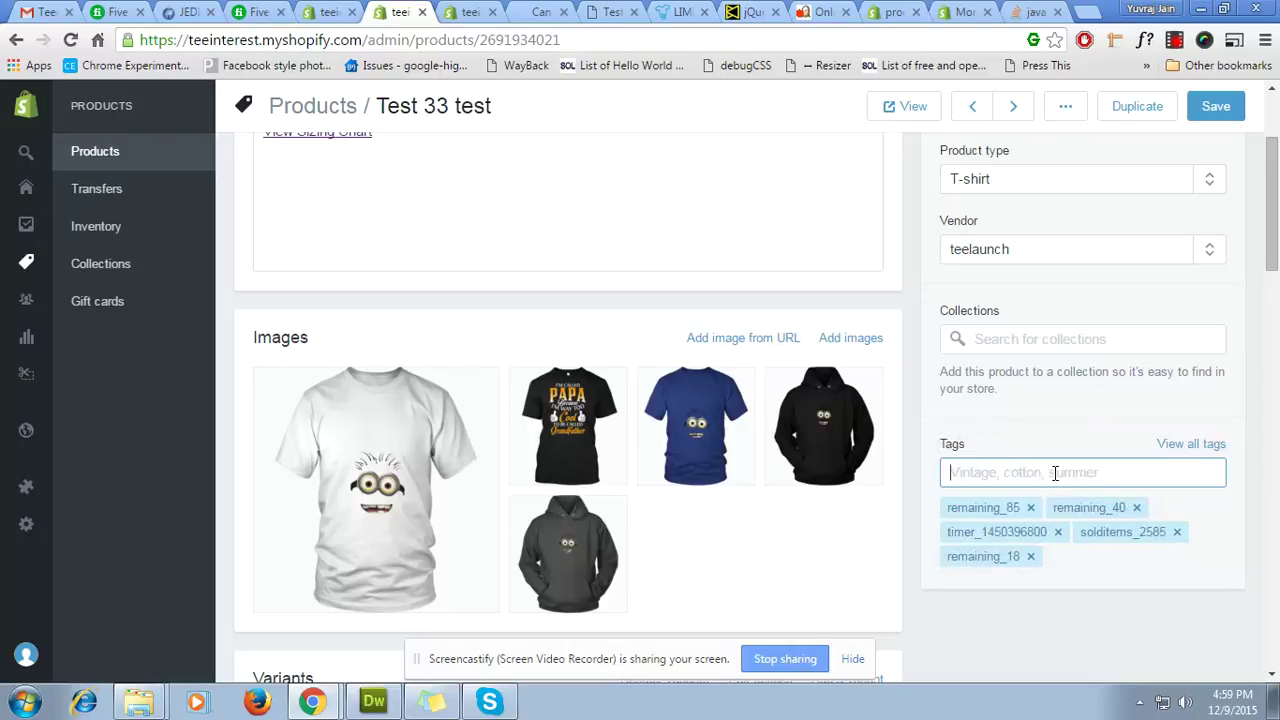
click(1136, 507)
click(1150, 532)
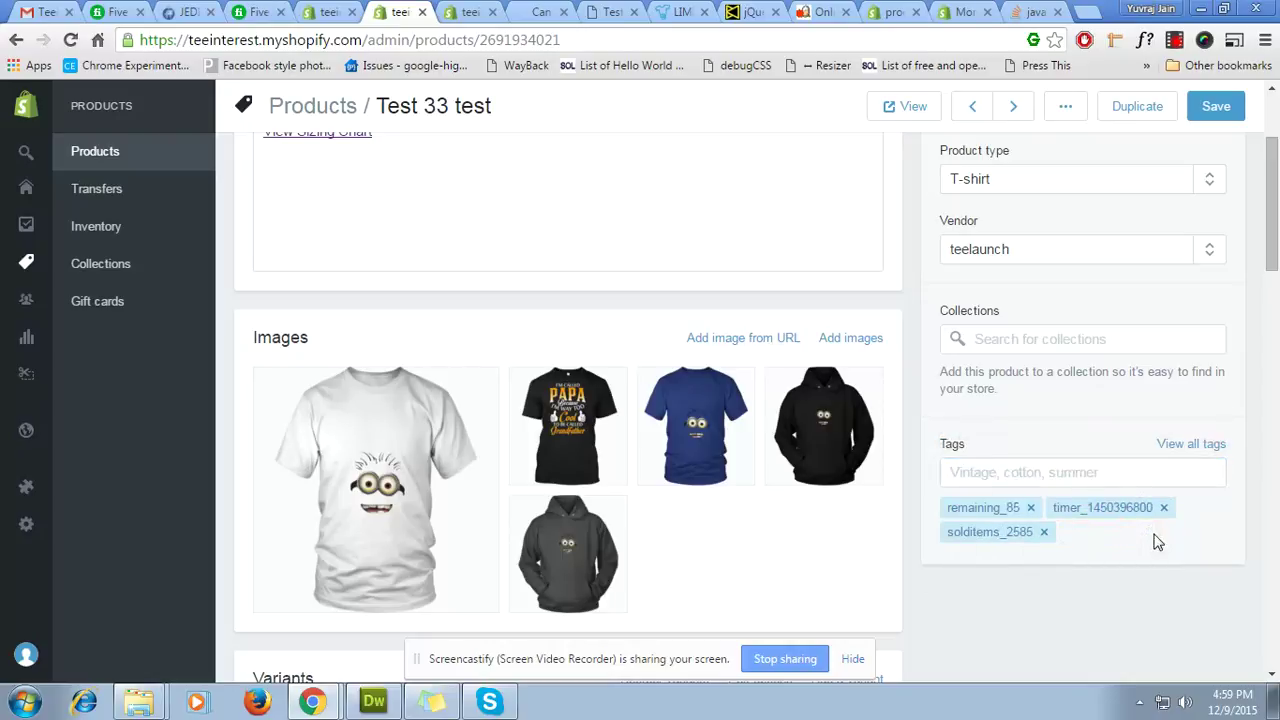
click(1218, 110)
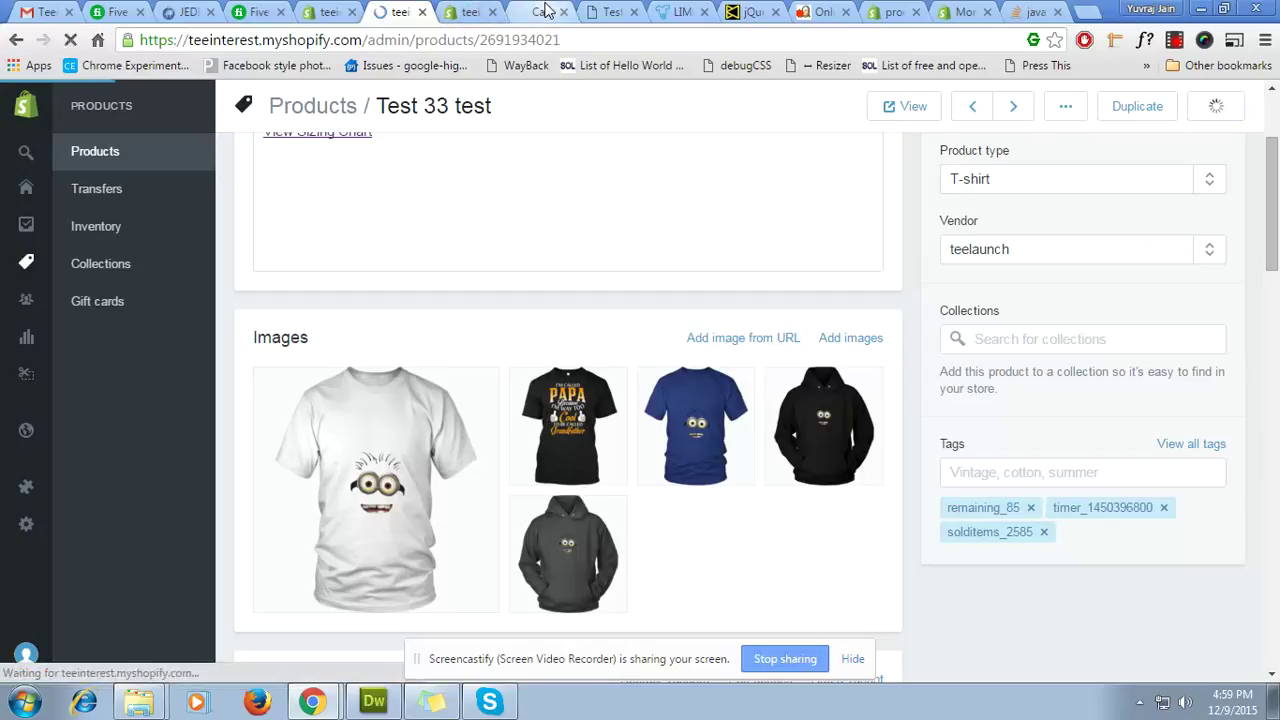
- Reload Test 33 test's storefront to confirm 85 left in stock and 2585 sold
click(608, 12)
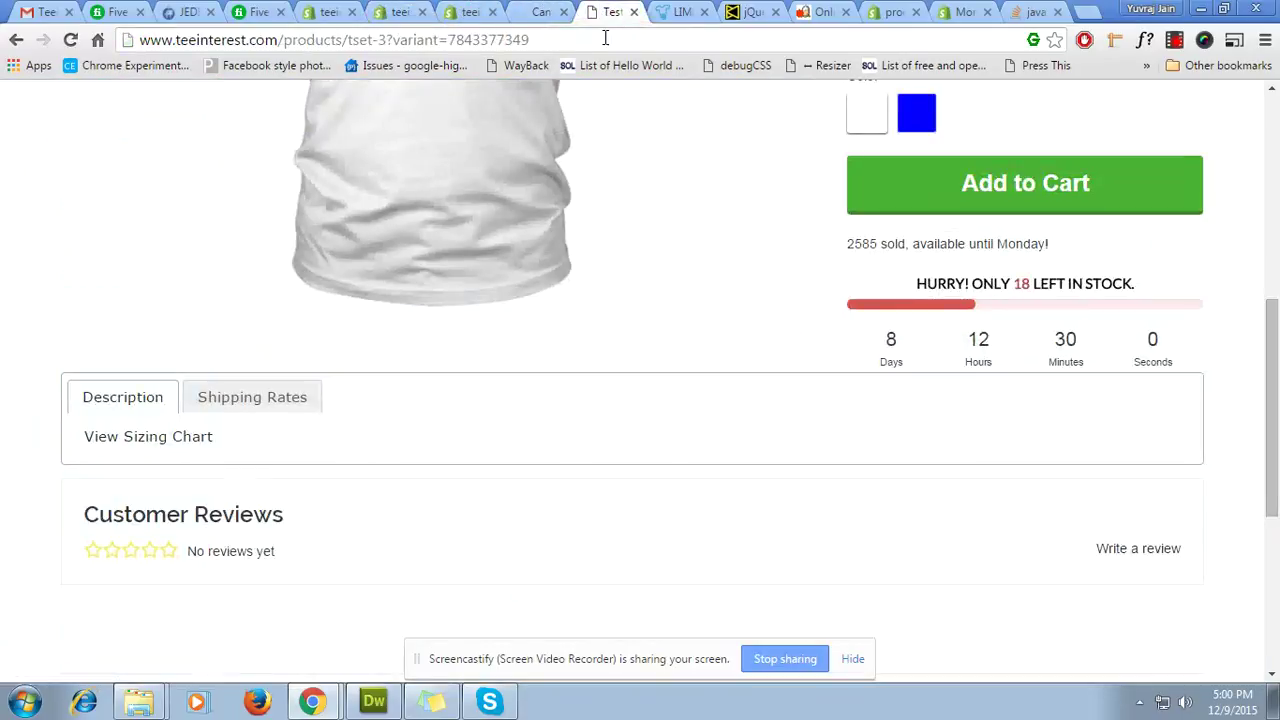
double_click(1018, 284)
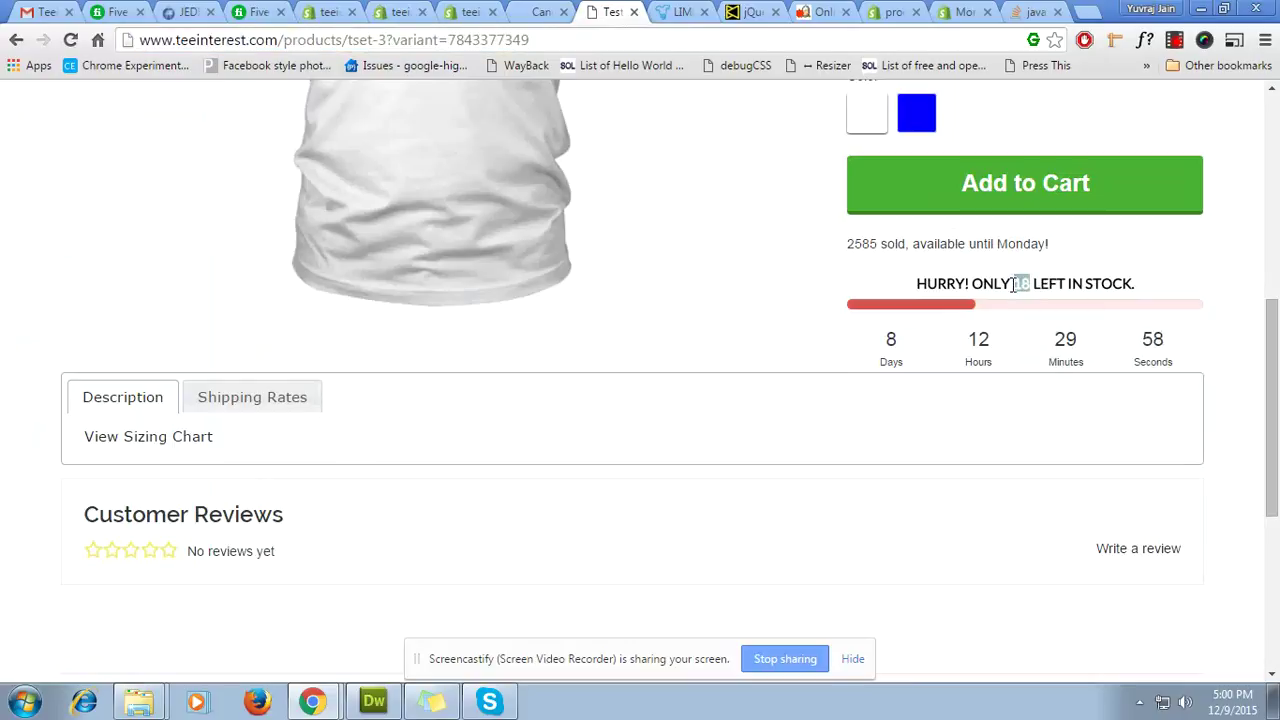
key(F5)
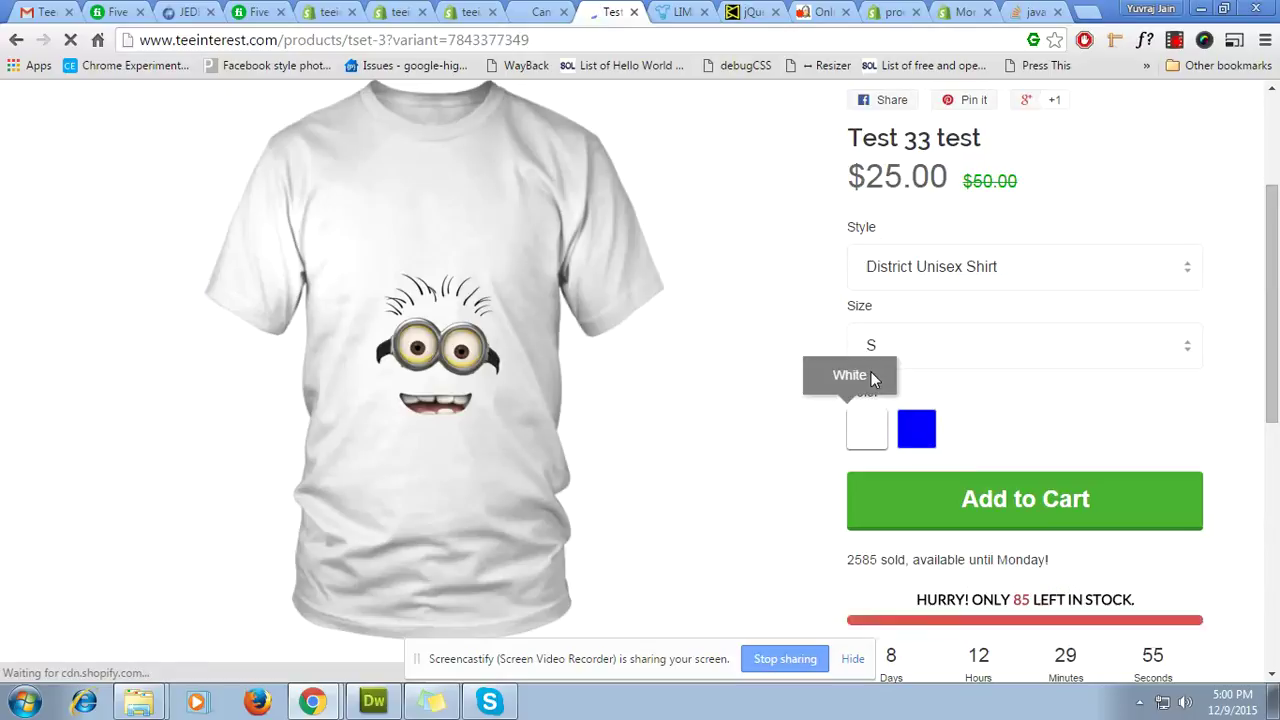
scroll(1045, 545, down, 1)
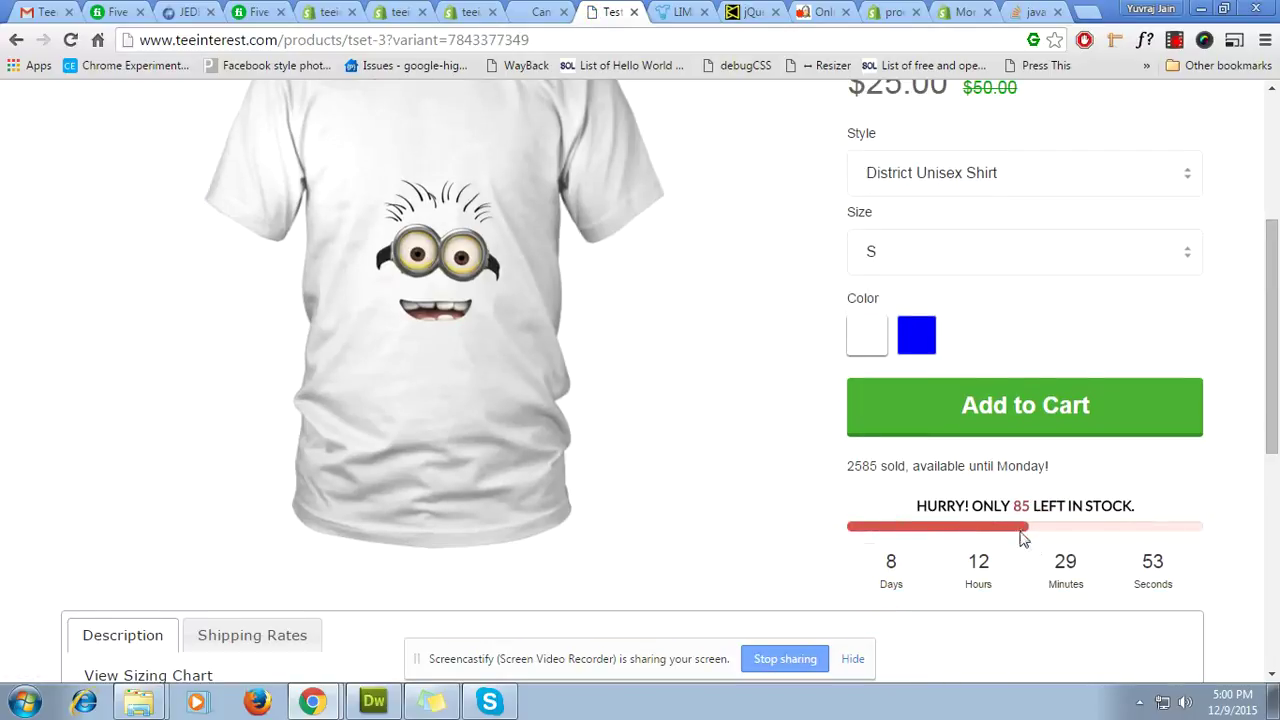
scroll(1022, 510, down, 1)
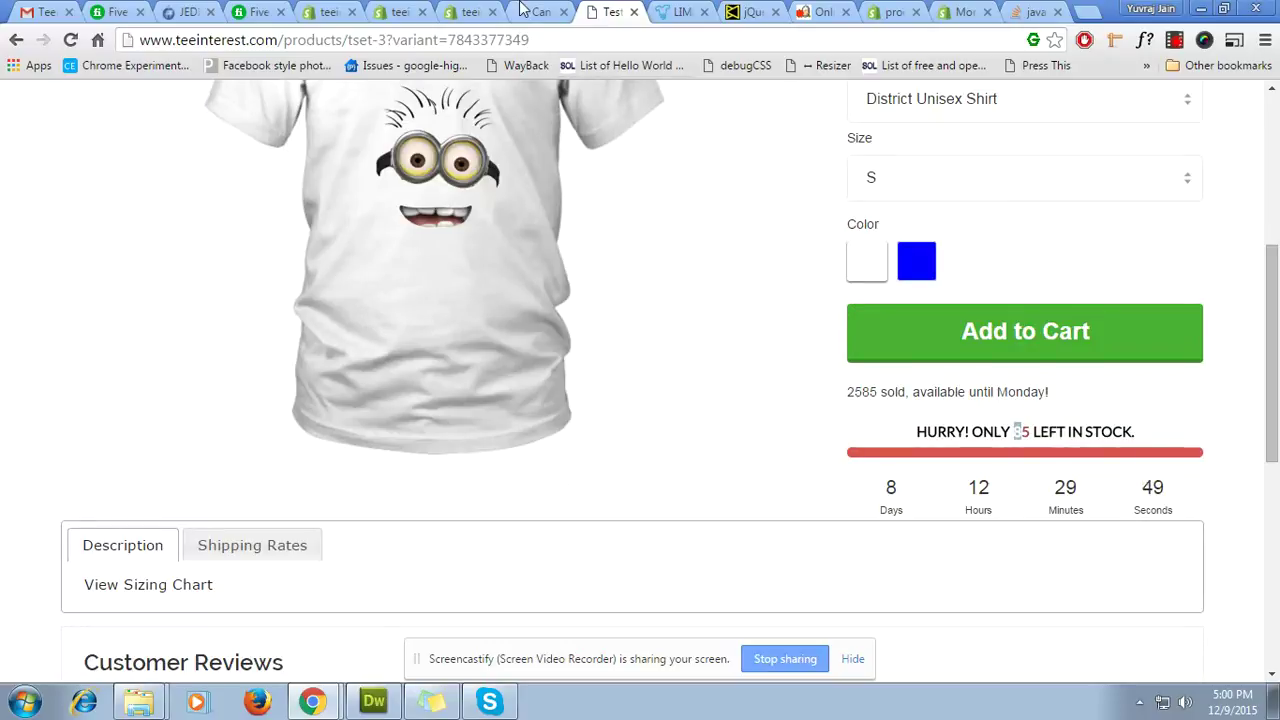
key(ctrl+shift+Tab)
key(ctrl+shift+Tab)
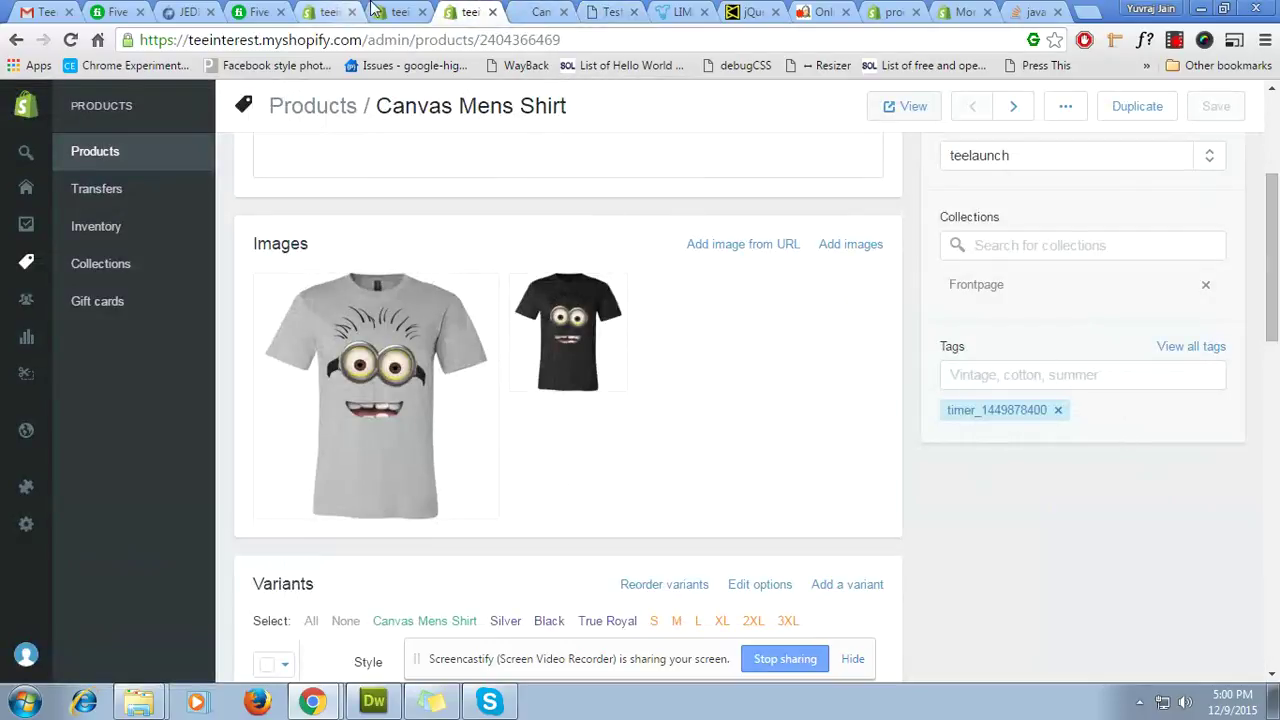
- Replace Test 33 test's remaining_85 tag with remaining_10 and save the product
key(ctrl+shift+Tab)
click(1040, 473)
key(ctrl+v)
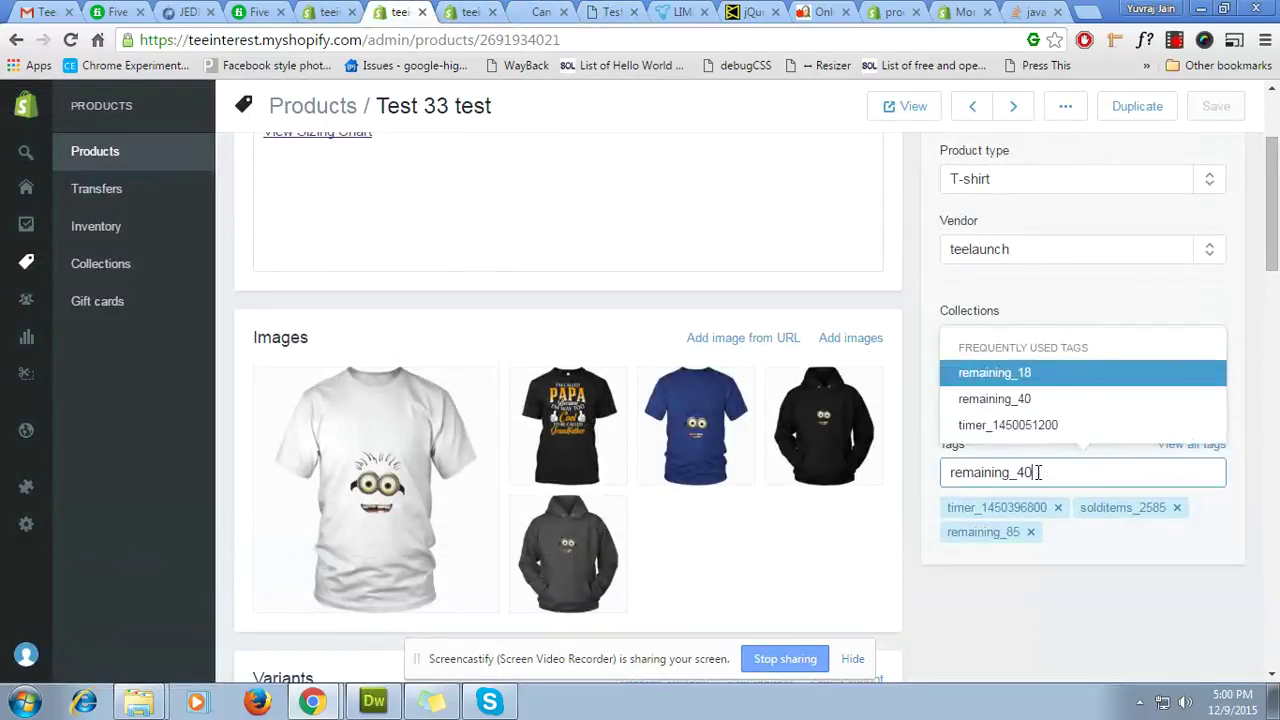
key(BackSpace)
key(BackSpace)
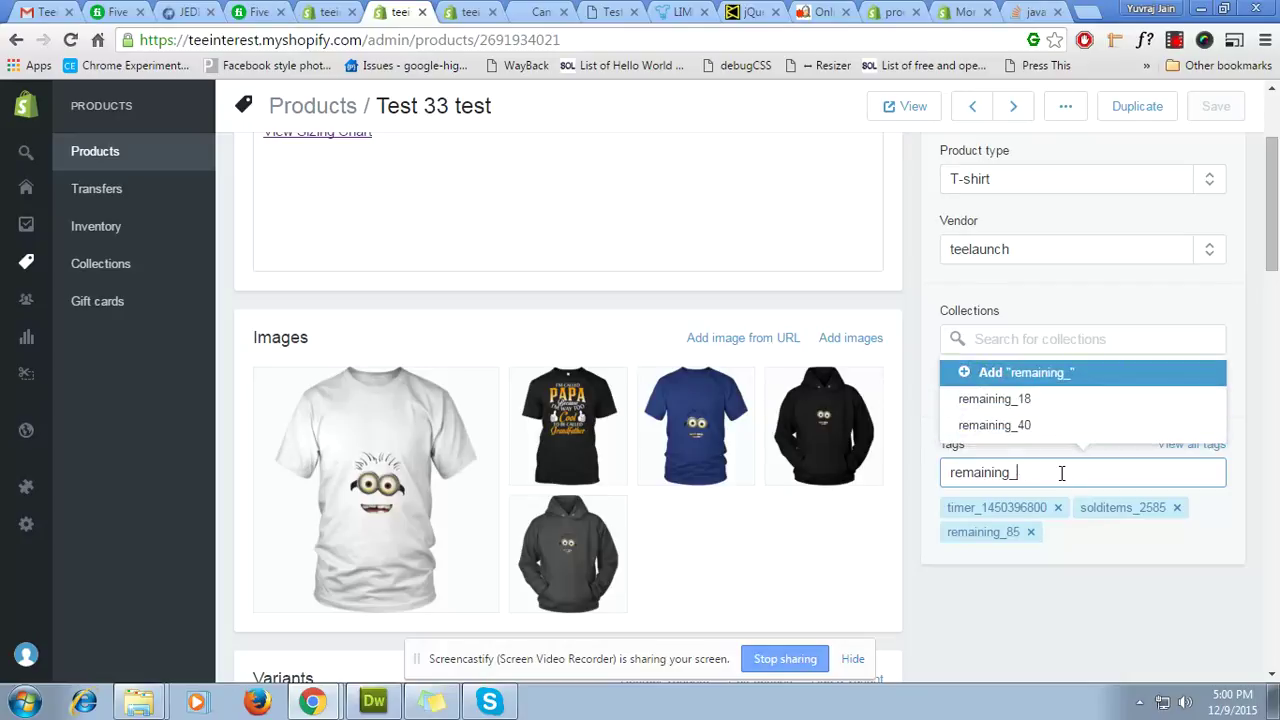
key(Return)
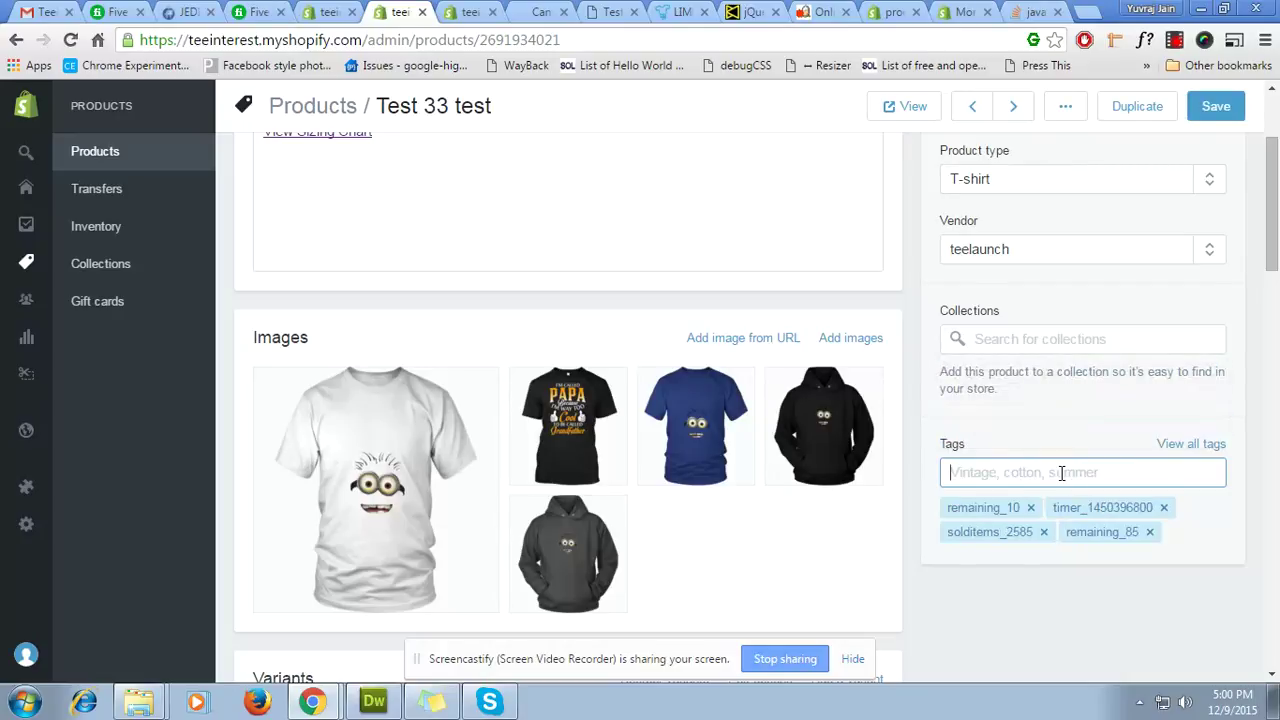
click(1149, 532)
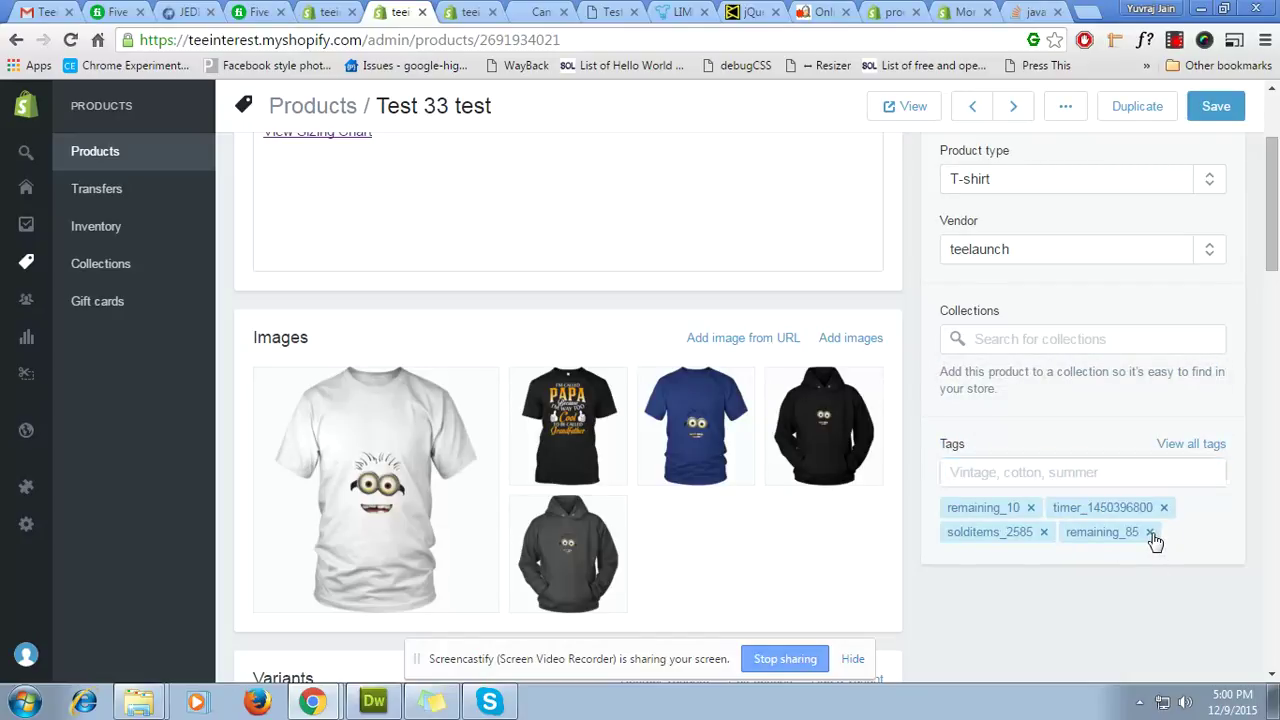
click(1215, 106)
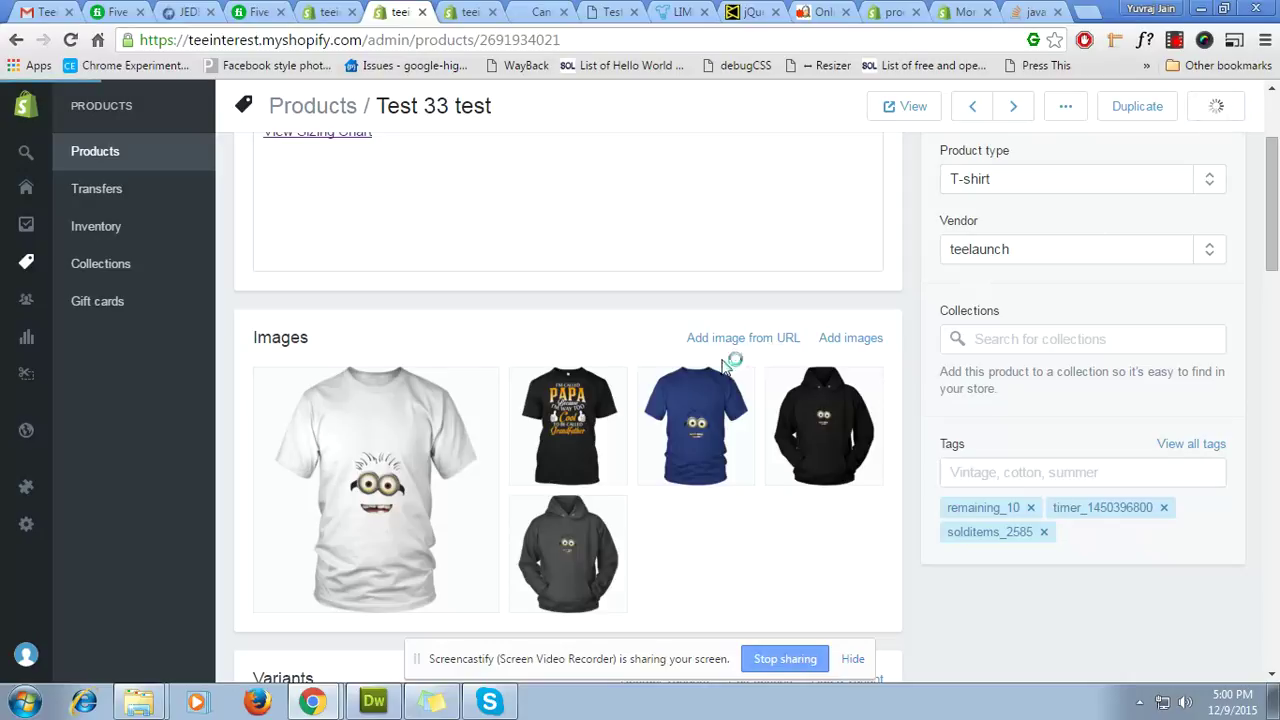
- Check the Test 33 test storefront now shows only 10 left in stock
click(609, 12)
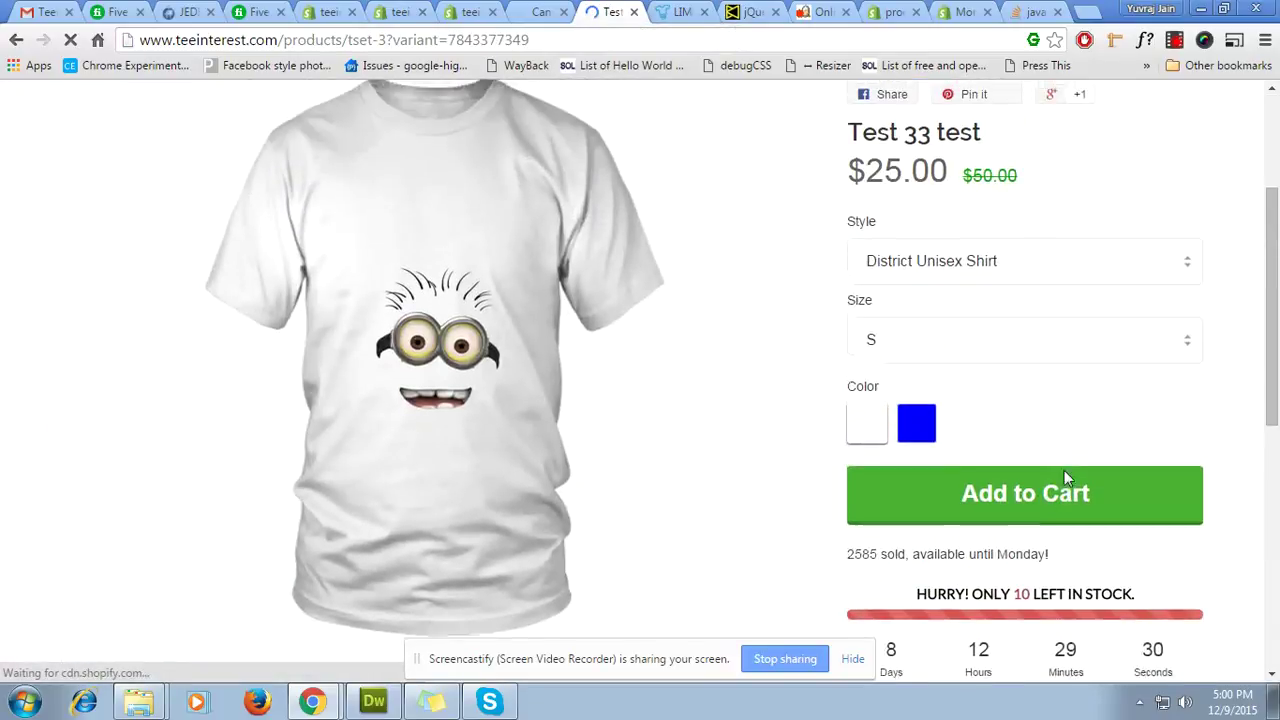
scroll(1064, 530, down, 2)
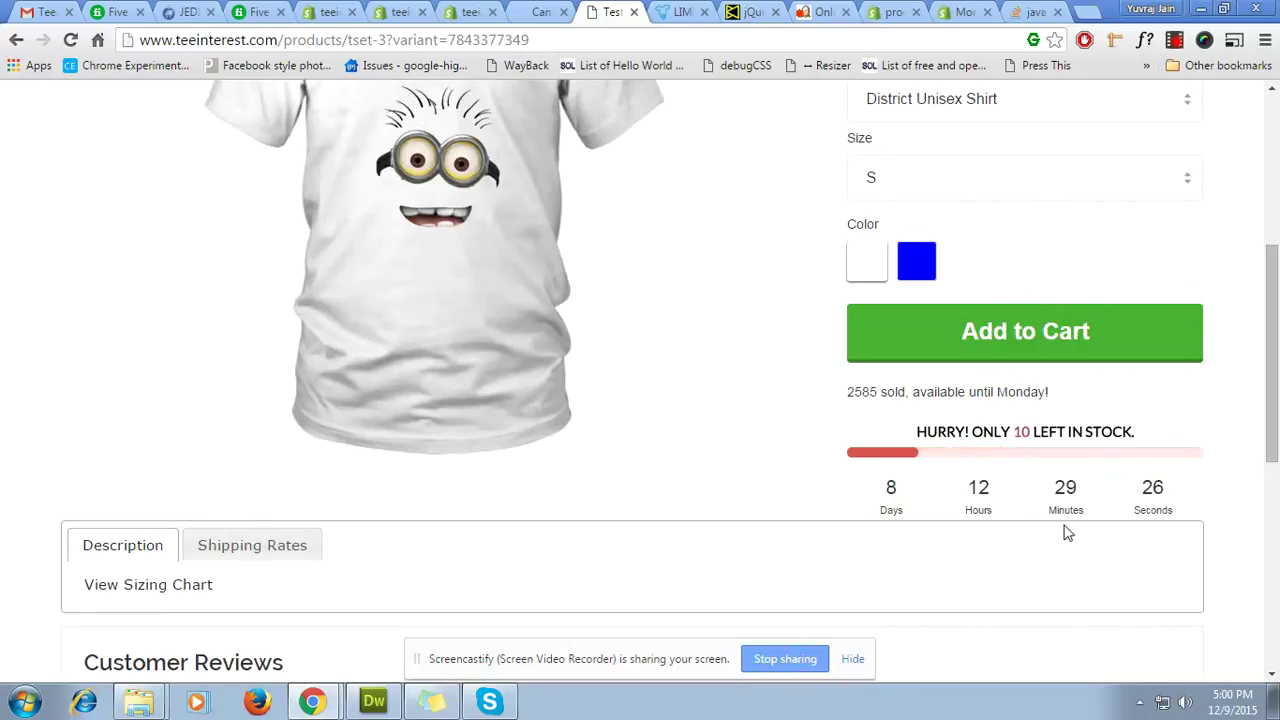
drag(922, 430, 1108, 432)
click(1035, 432)
click(468, 12)
- Add the remaining_12 tag to the Canvas Mens Shirt and save the product
click(985, 362)
text(remaining_40)
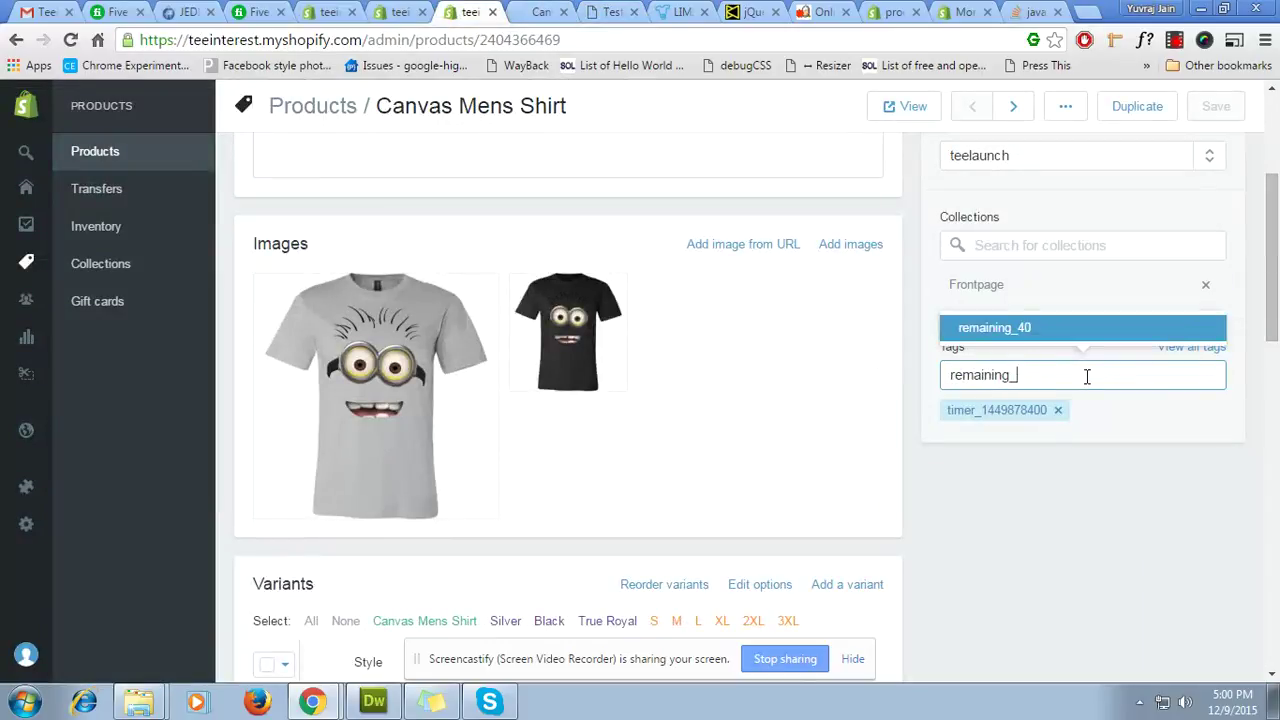
text(12)
key(Return)
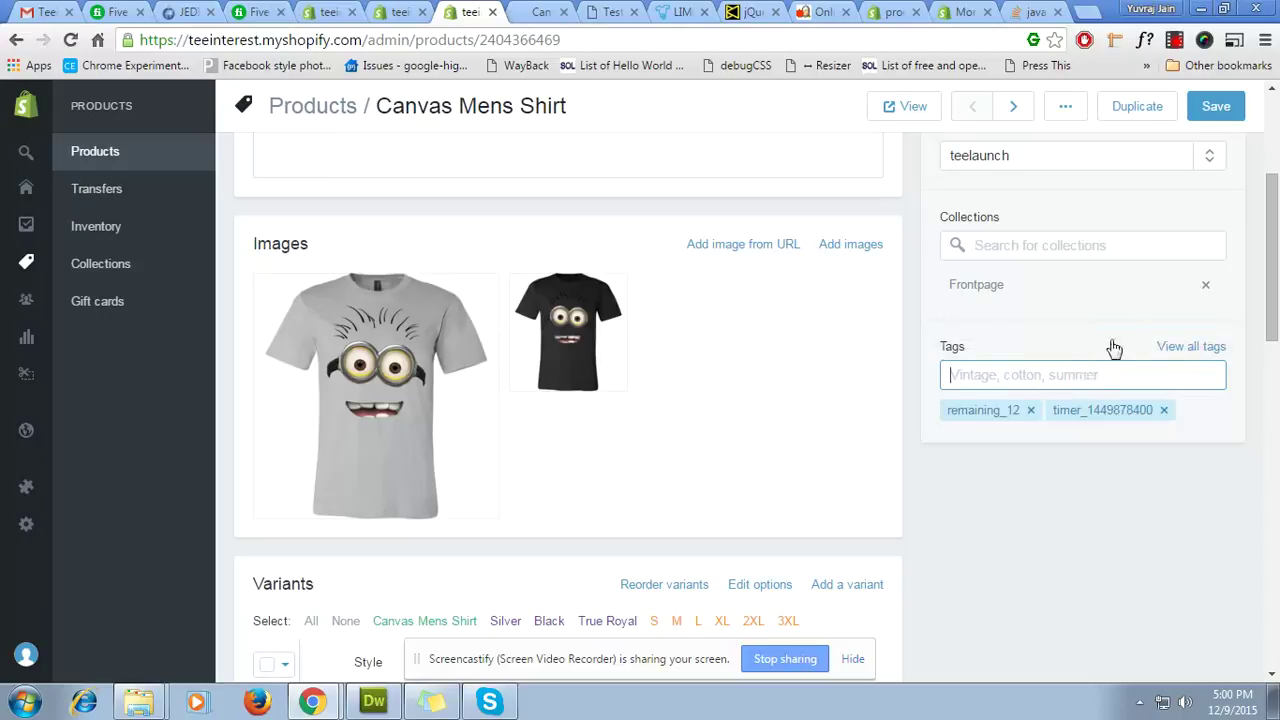
click(1225, 112)
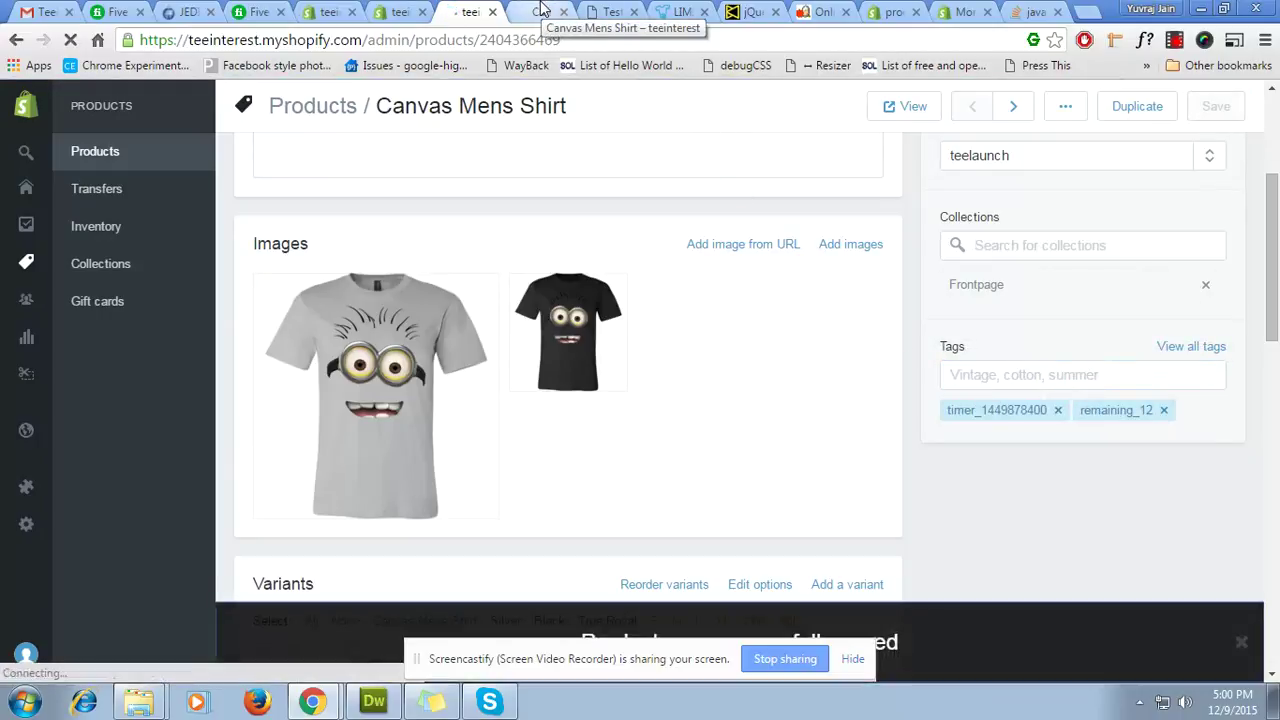
- Reload the Canvas Mens Shirt storefront page and confirm it shows only 12 left and 0 sold
click(540, 10)
key(F5)
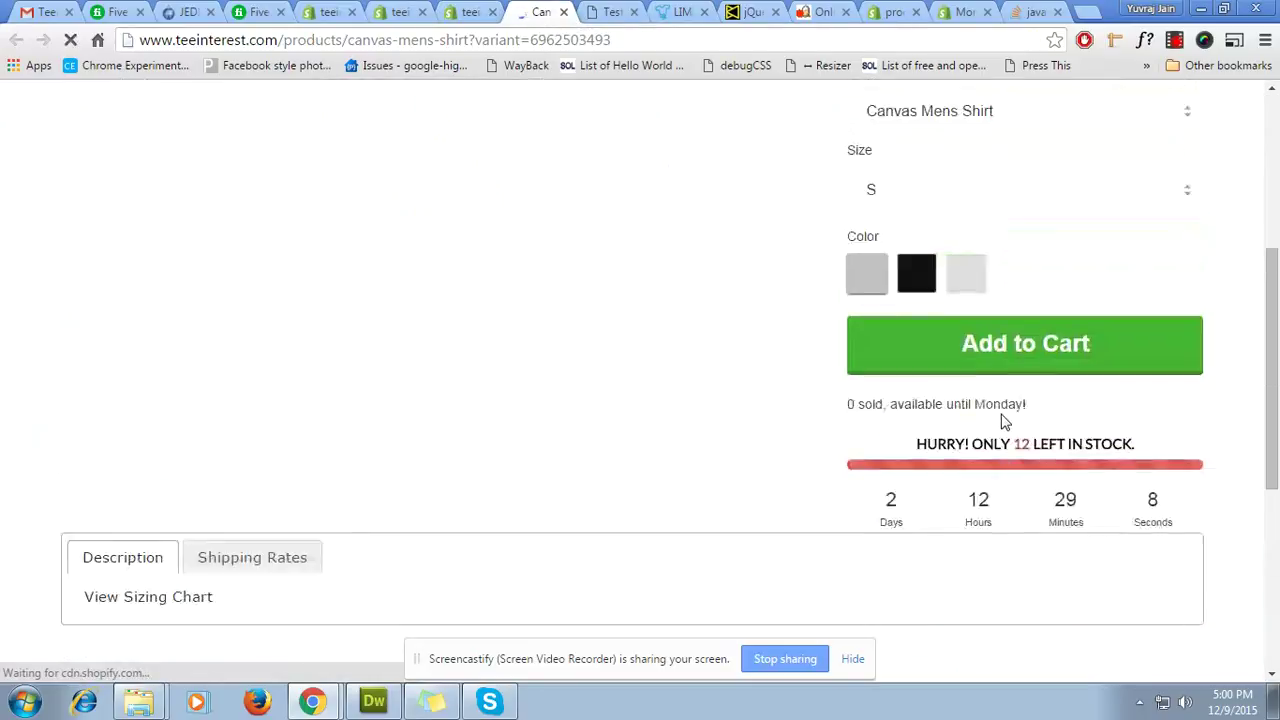
scroll(1025, 518, down, 2)
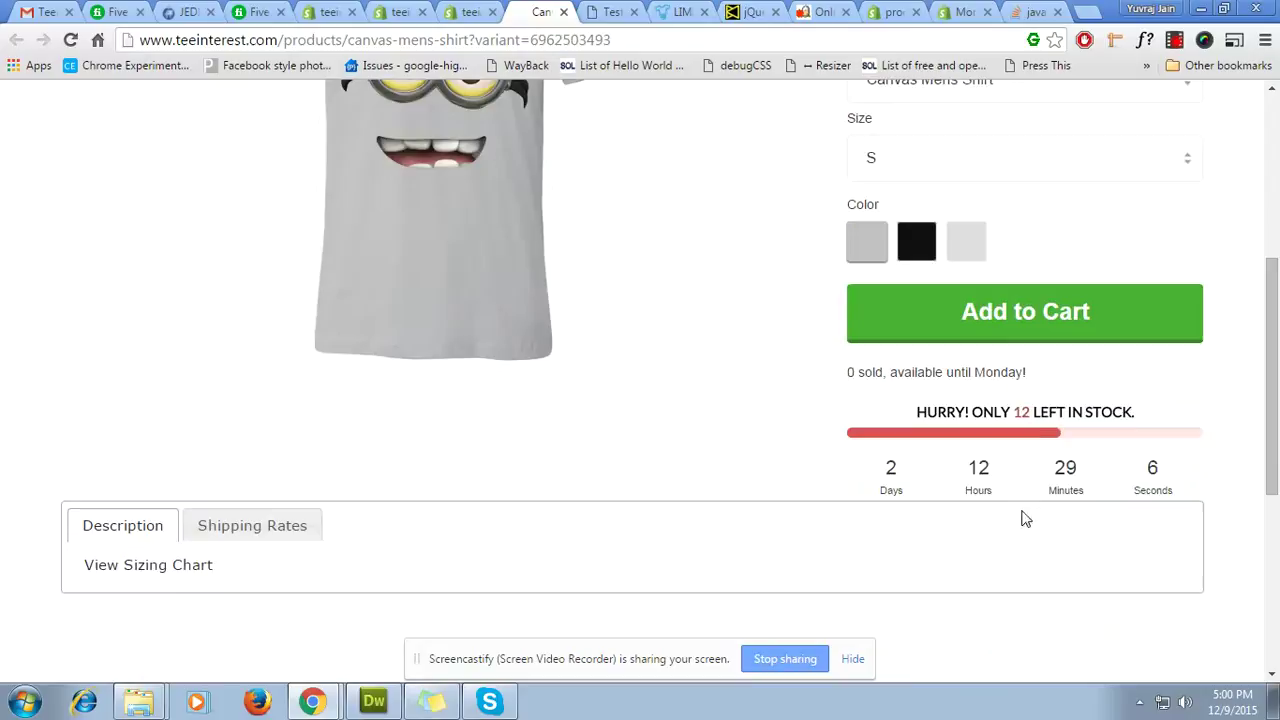
drag(919, 431, 1148, 436)
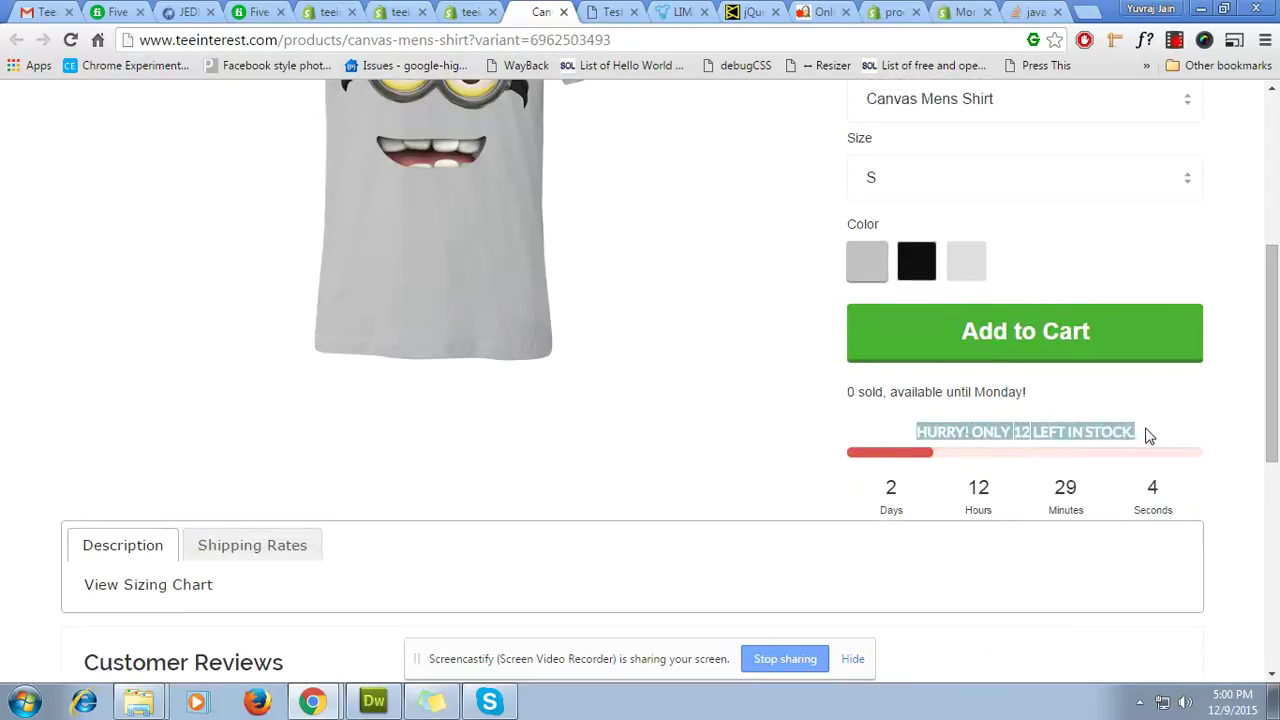
click(858, 392)
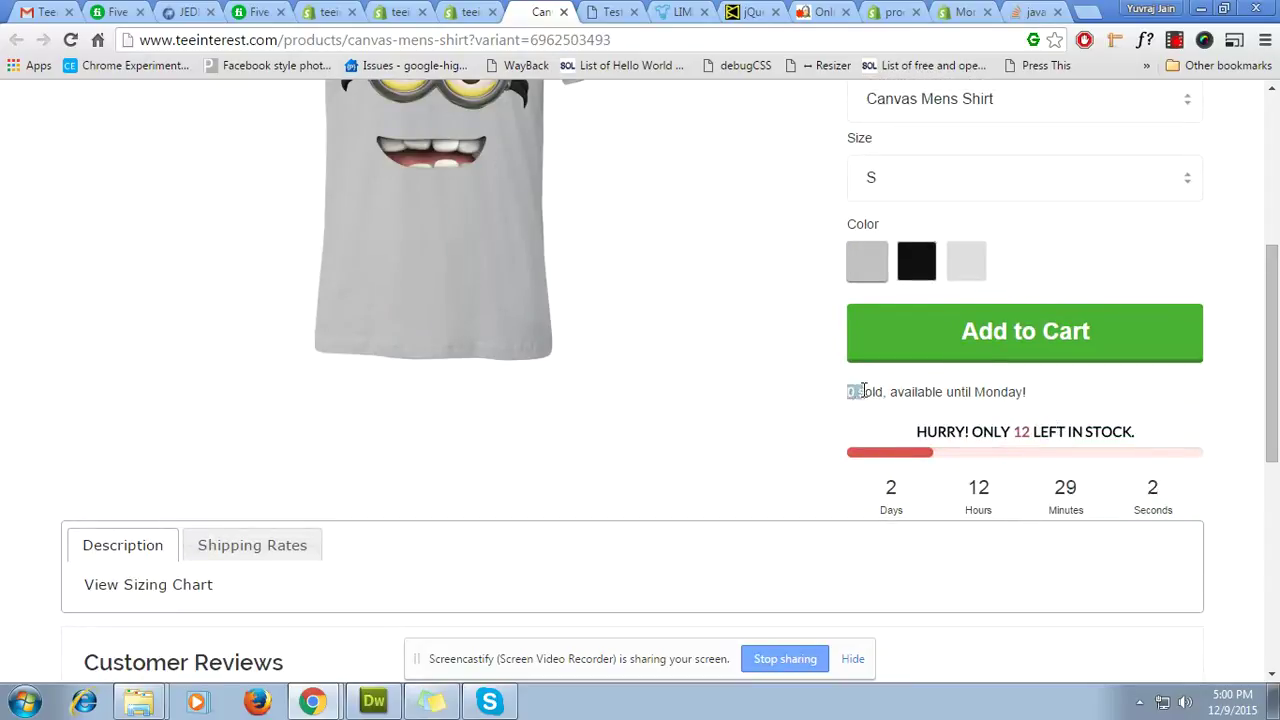
drag(872, 391, 886, 392)
click(900, 392)
click(396, 11)
- Add a solditems_9878 tag to Test 33 test, remove solditems_2585, and save
click(1080, 473)
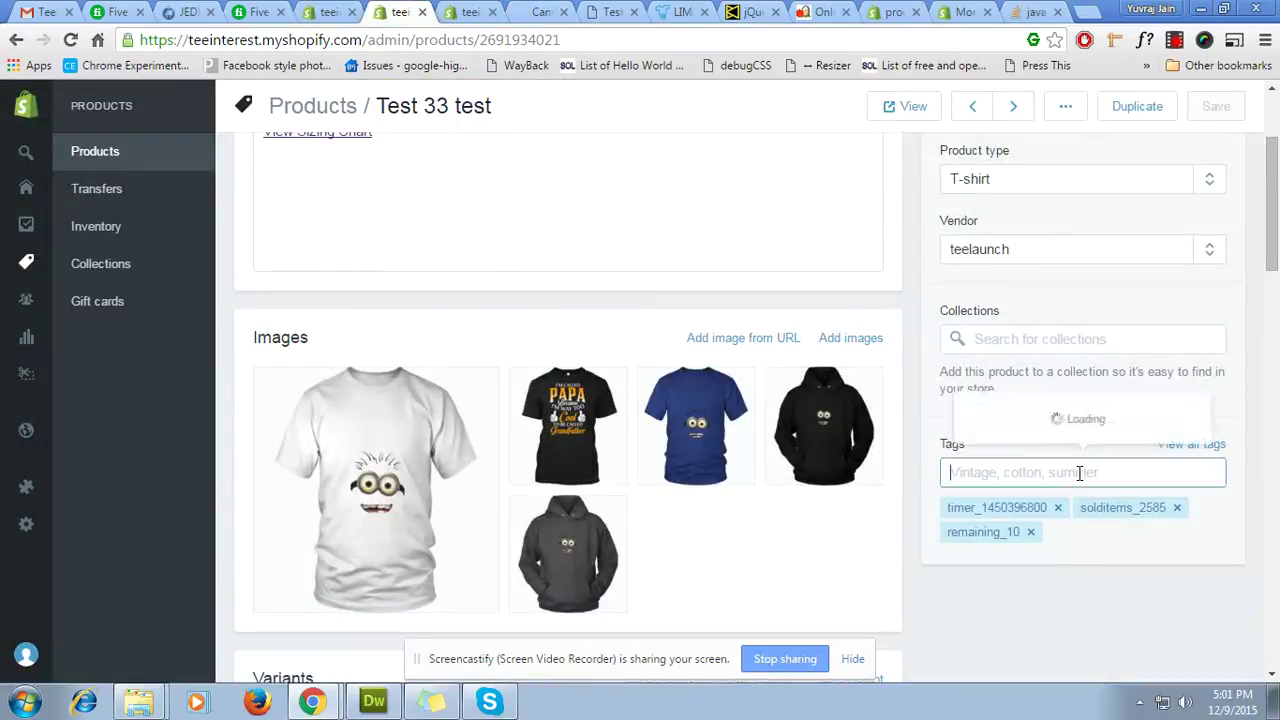
text(sold)
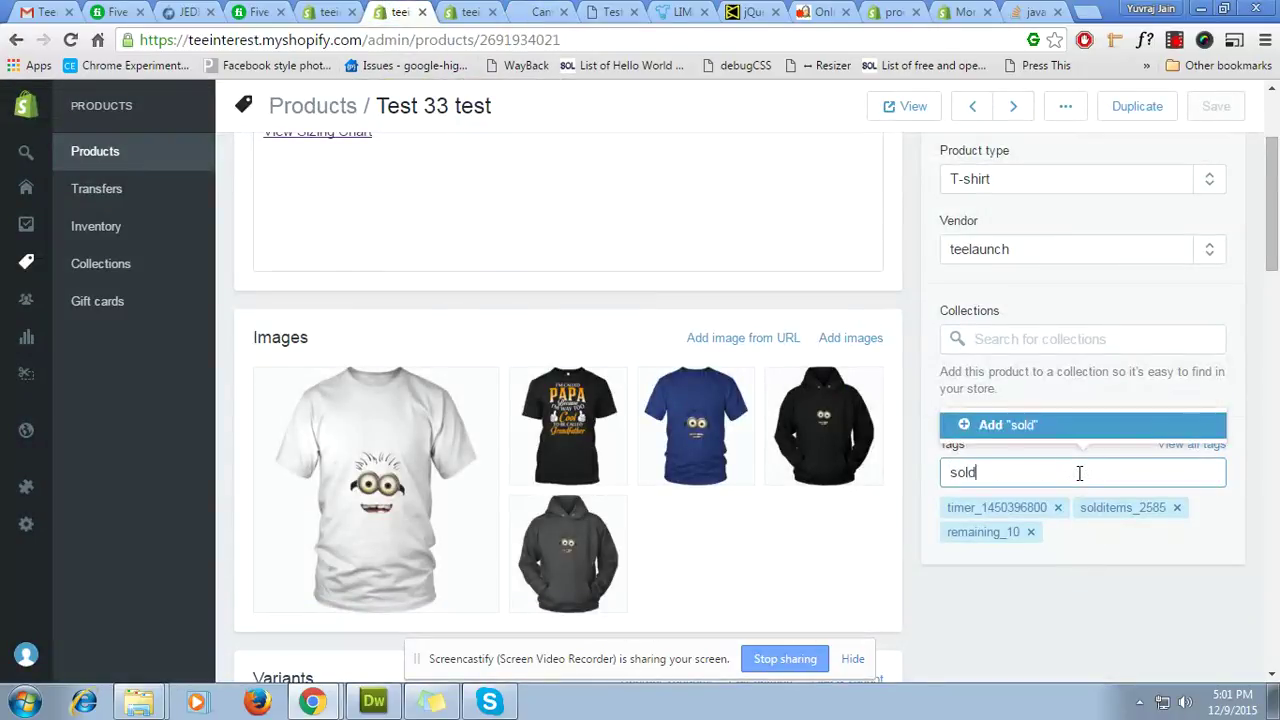
text(items_9878)
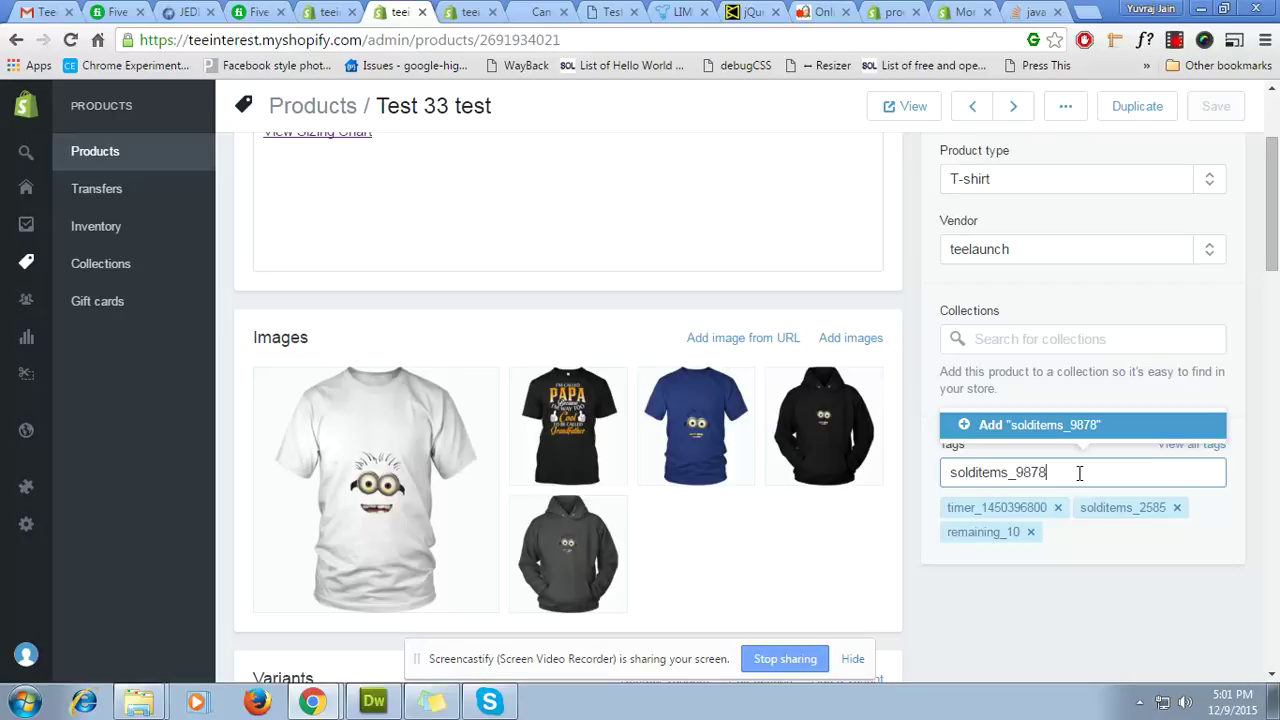
key(Return)
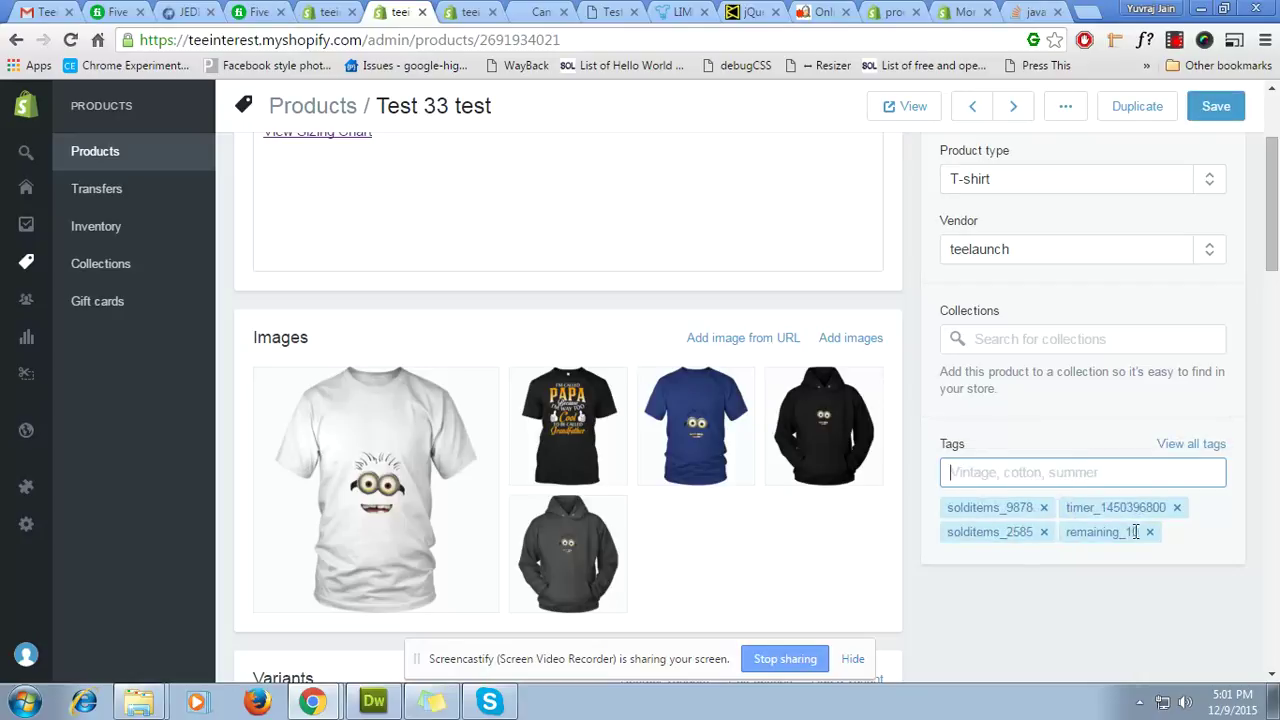
click(1043, 533)
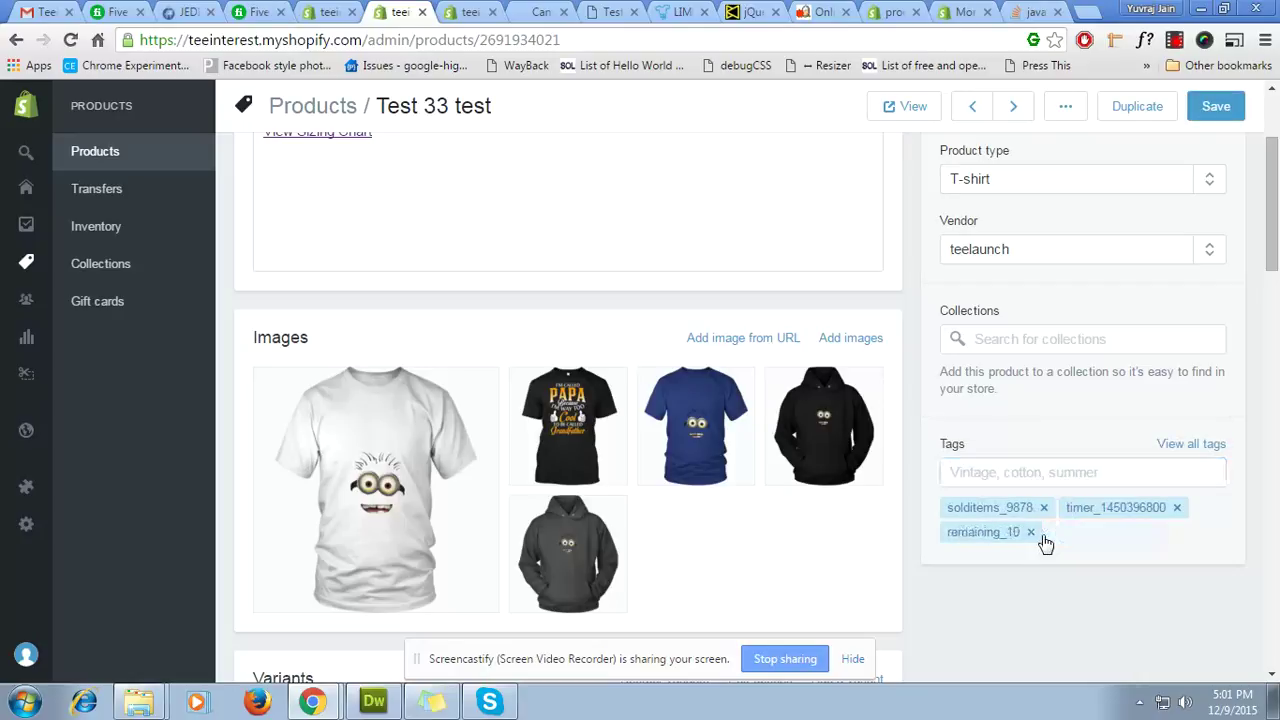
click(1228, 114)
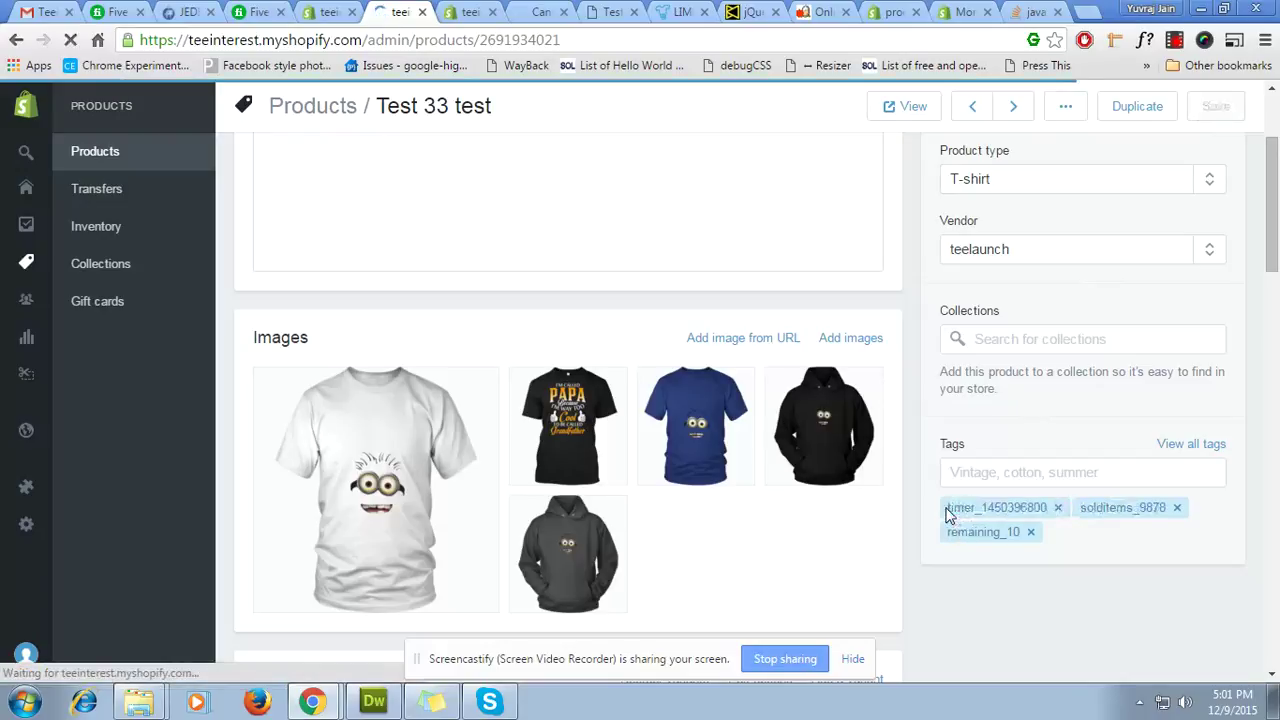
drag(1082, 507, 1177, 513)
key(ctrl+c)
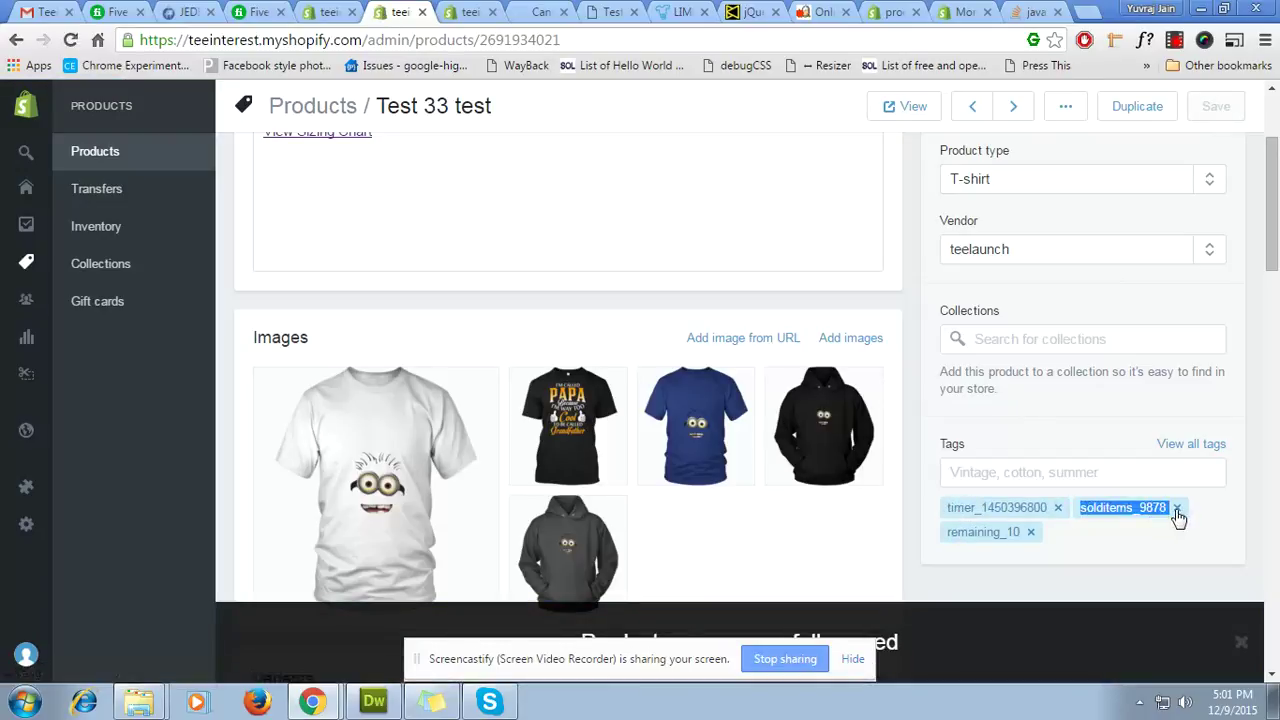
- Reload the Test 33 test storefront page so its sold count updates from 2585 to 9878
click(602, 11)
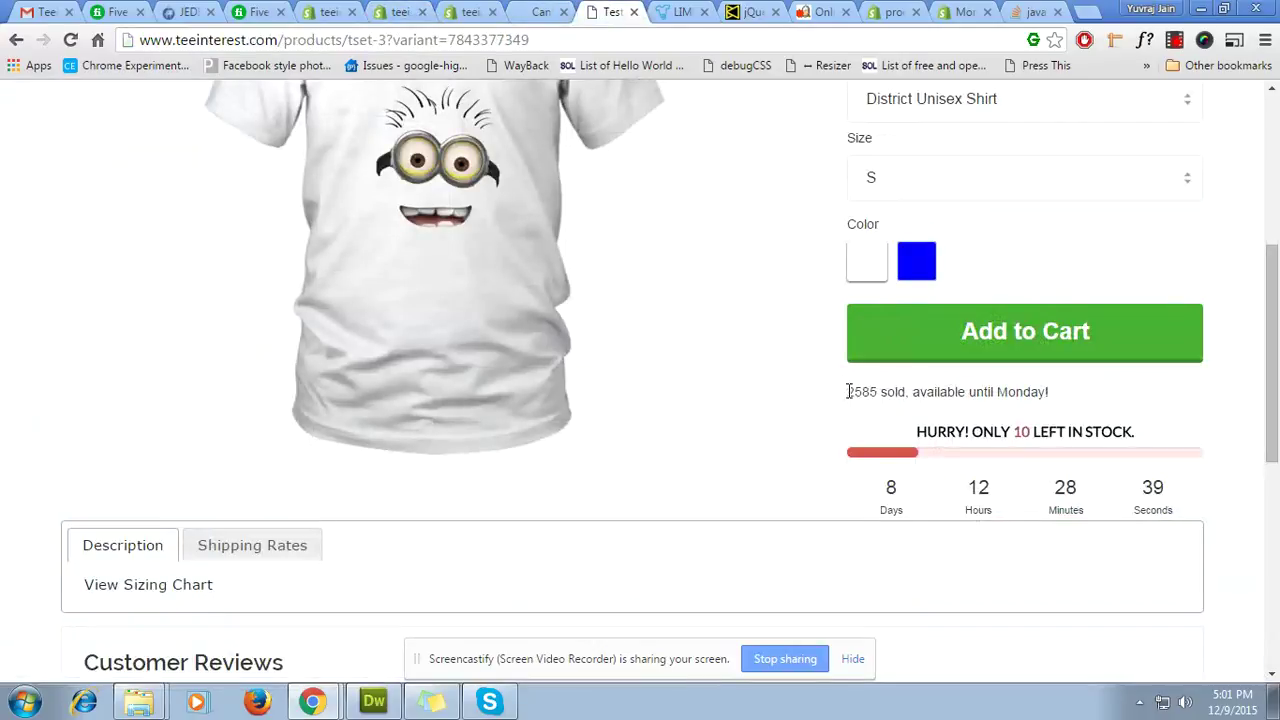
drag(848, 391, 891, 392)
key(F5)
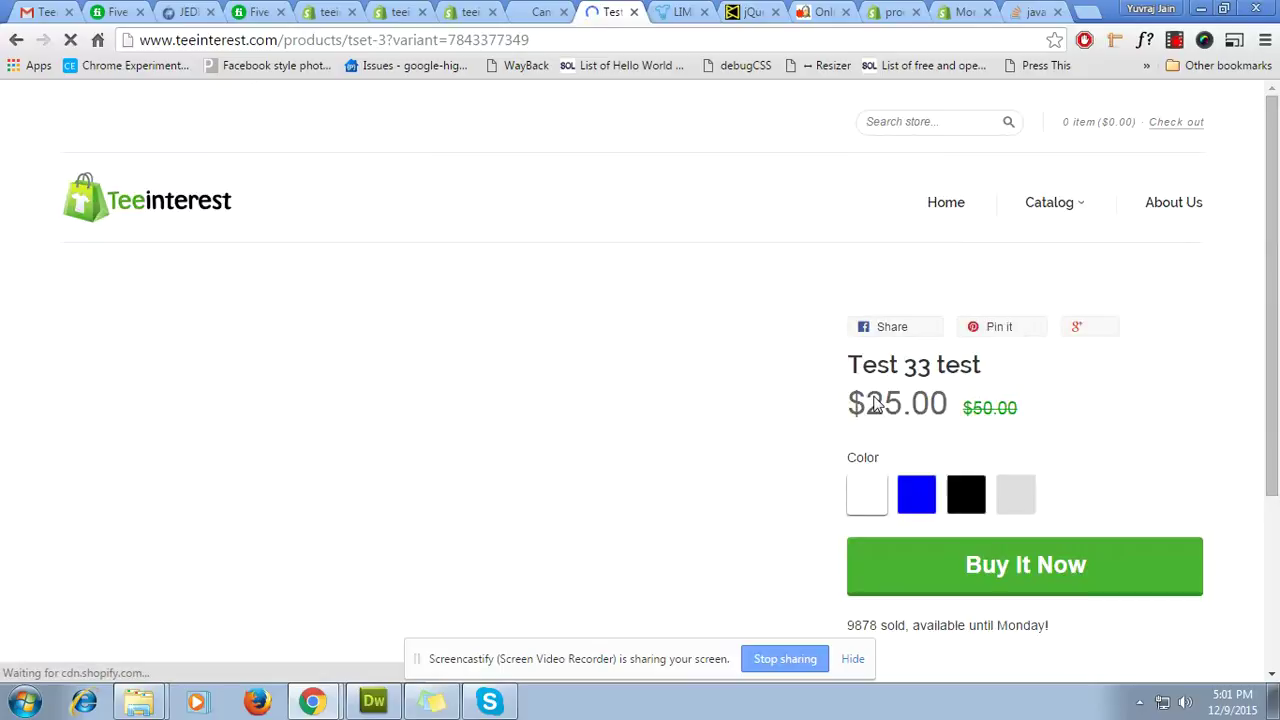
drag(847, 561, 885, 560)
scroll(1047, 409, down, 2)
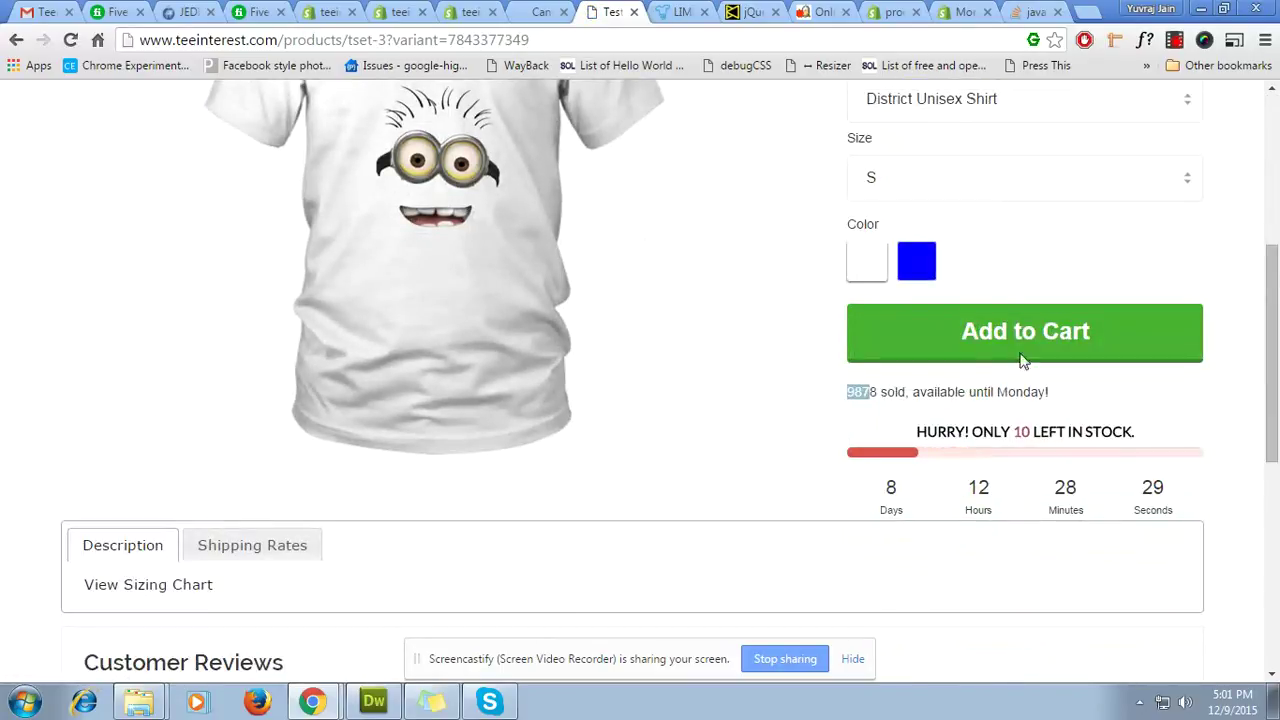
- Tag the Canvas Mens Shirt with solditems_85, edited from the pasted sold-items tag, and save it
click(463, 12)
click(1031, 371)
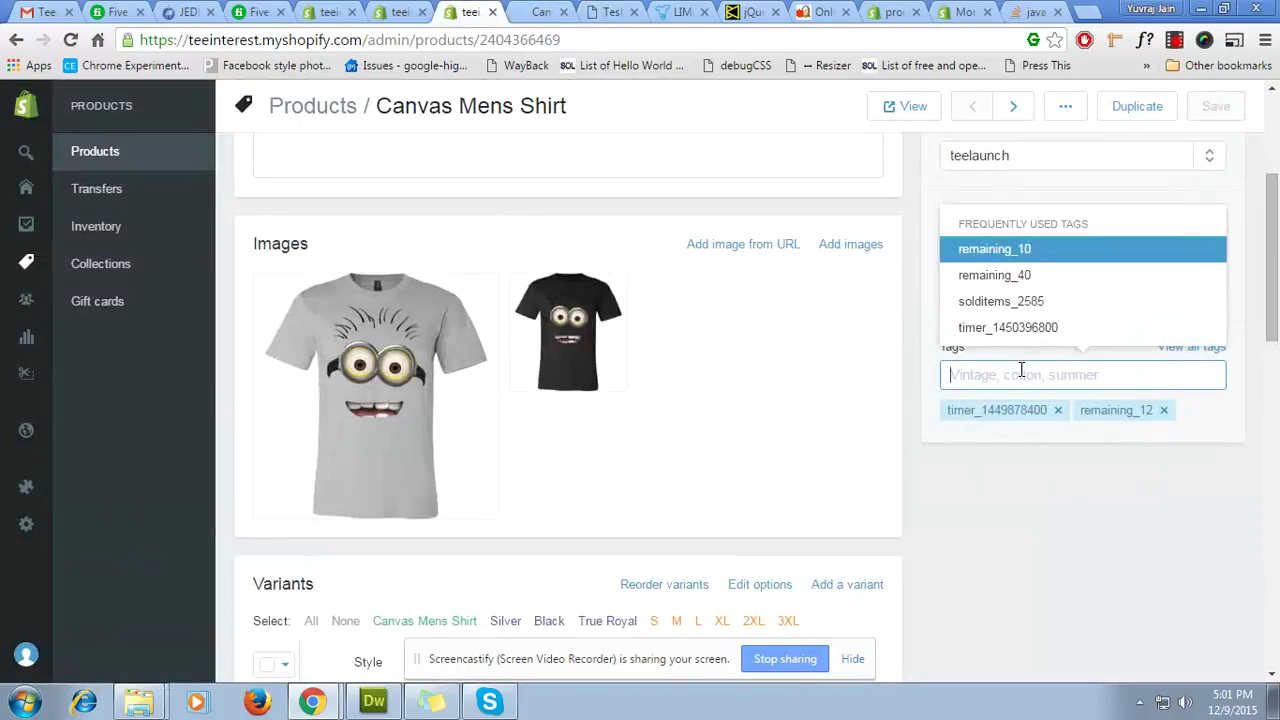
key(ctrl+v)
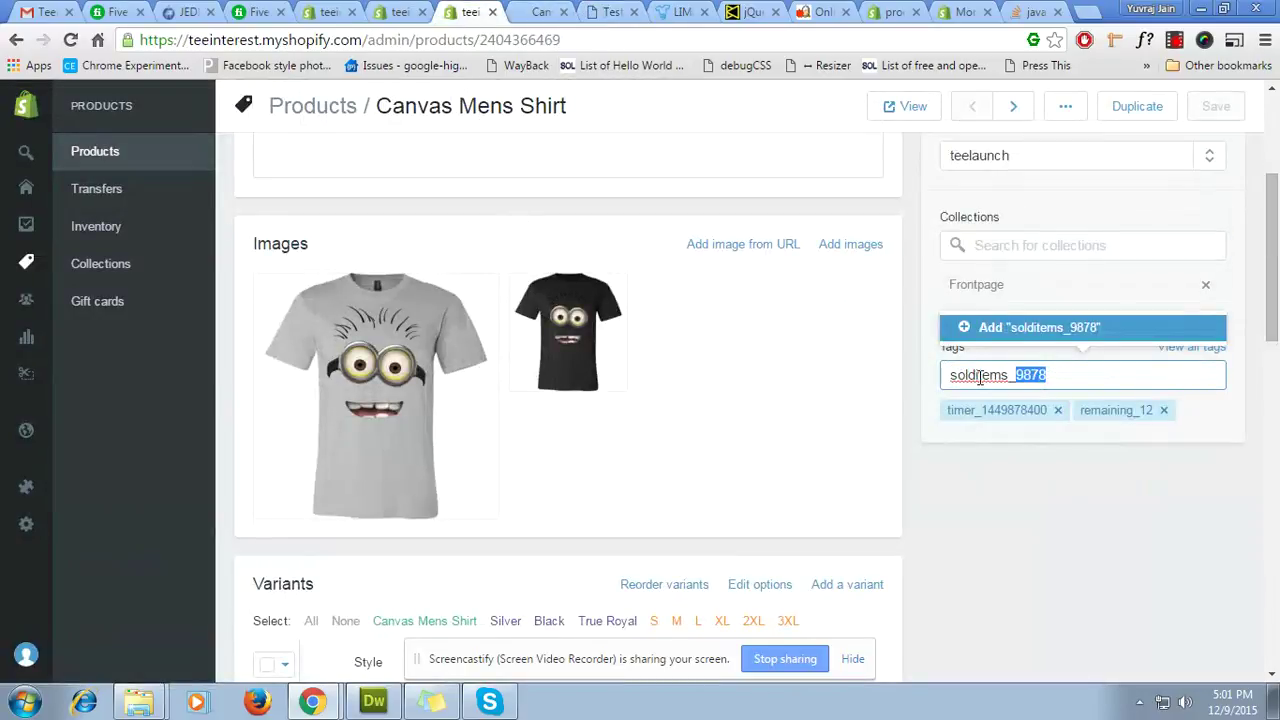
text(85)
key(Return)
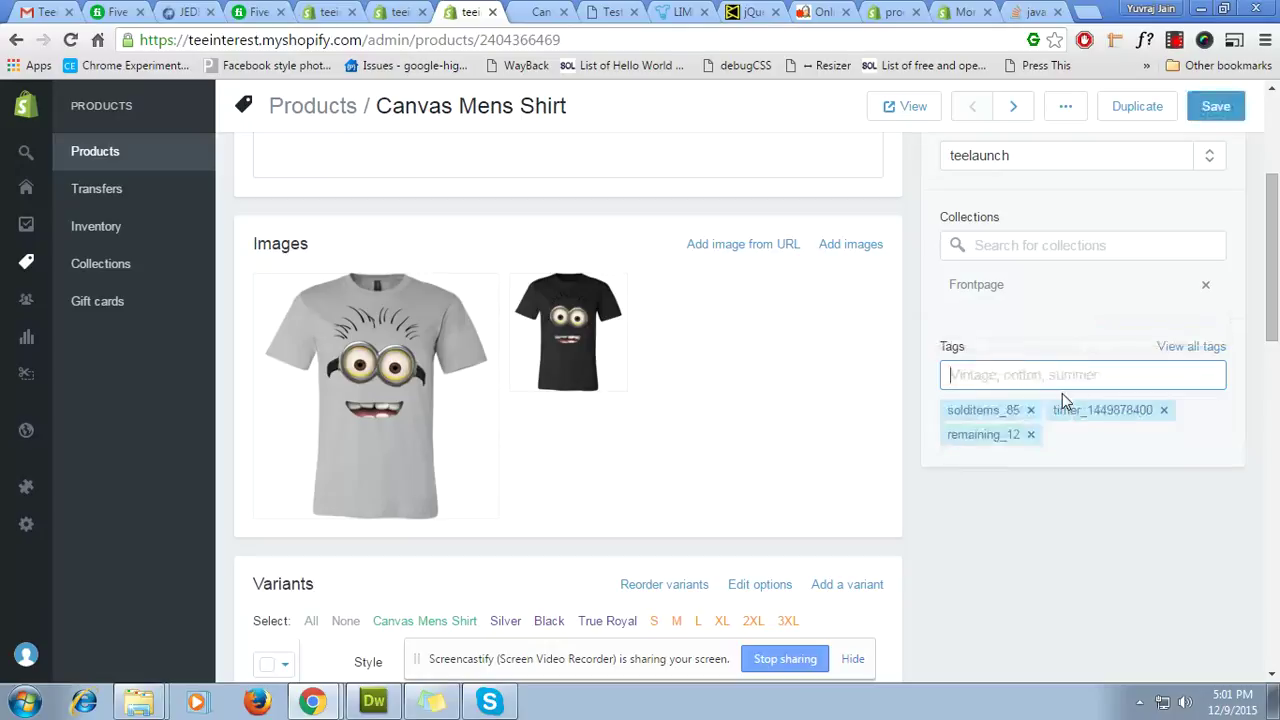
click(1218, 108)
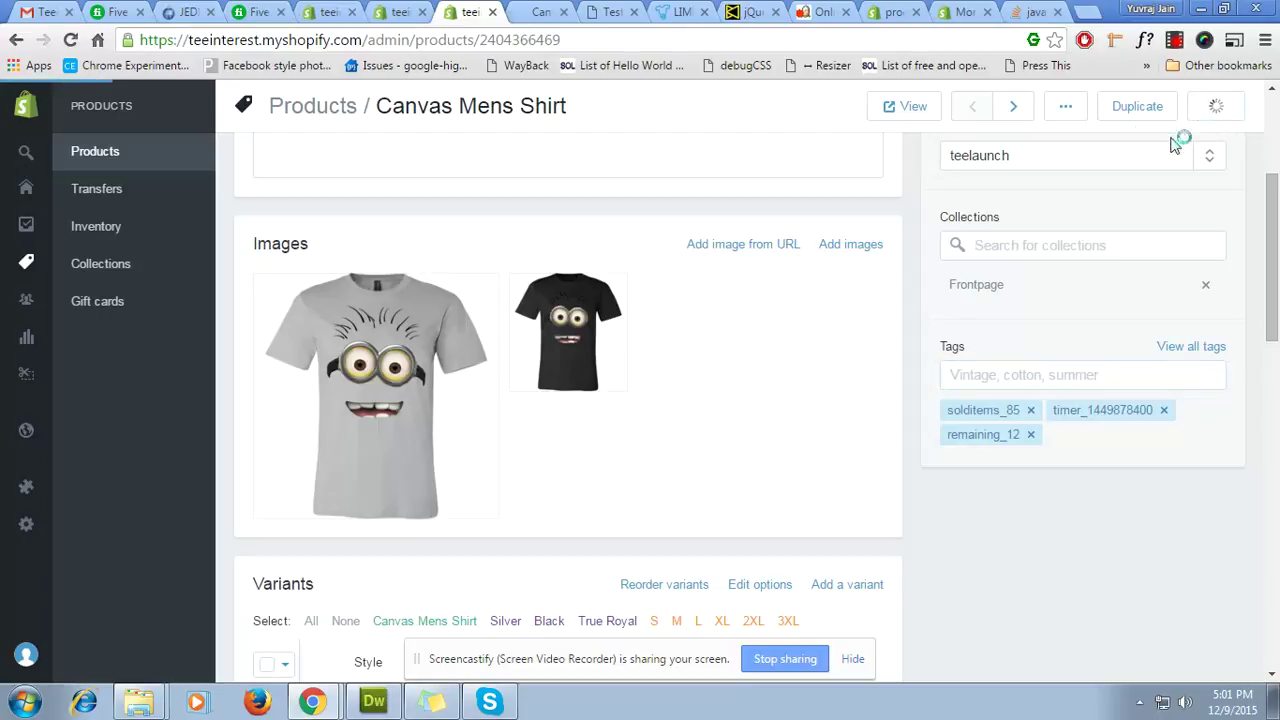
click(537, 11)
- Reload the Canvas Mens Shirt storefront page to show 85 sold and only 12 left
key(F5)
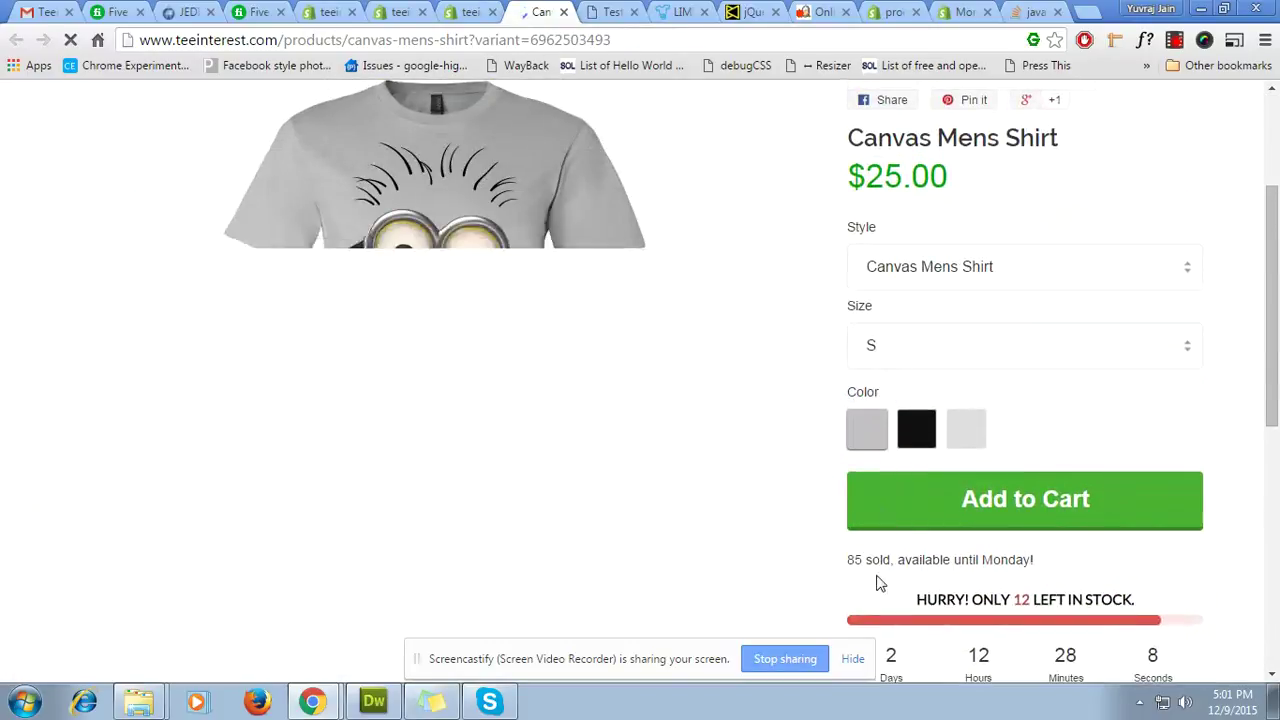
drag(849, 560, 919, 561)
scroll(660, 523, down, 2)
scroll(660, 523, down, 1)
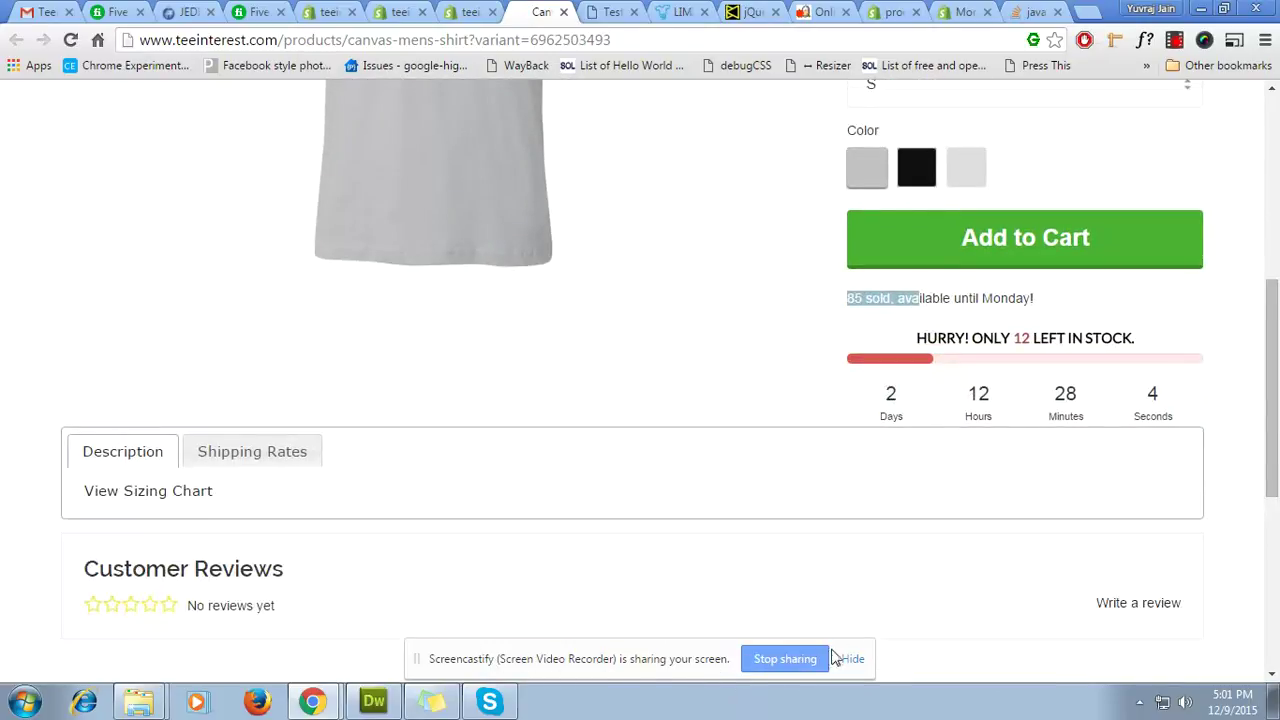
- Scroll through the product page to inspect the sold count, stock bar and countdown timer
scroll(426, 329, up, 2)
scroll(969, 414, down, 3)
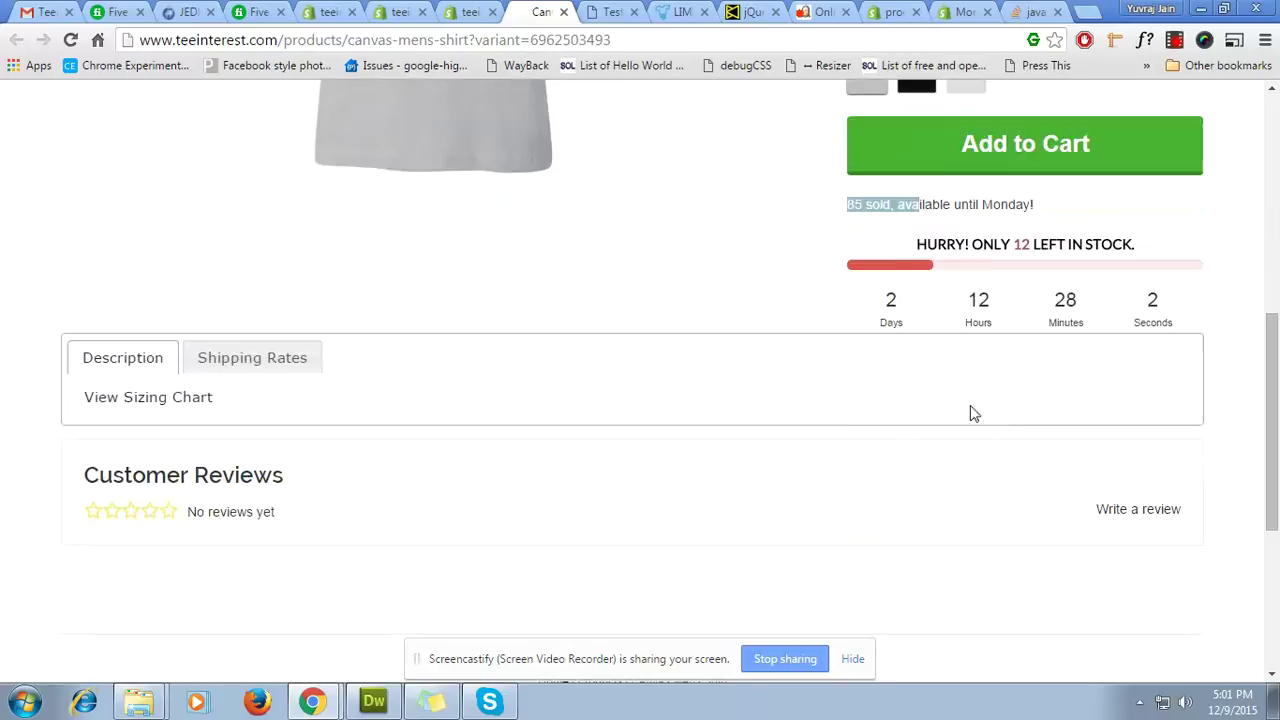
scroll(845, 450, up, 7)
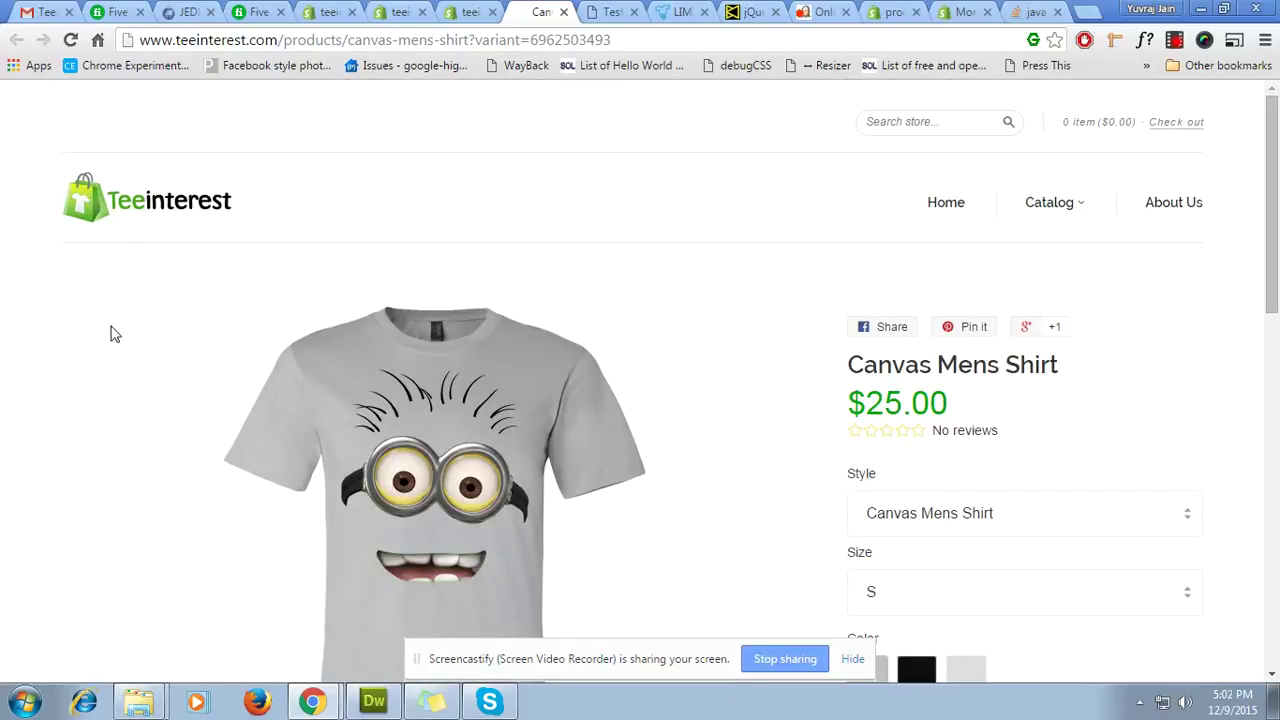
scroll(665, 442, down, 4)
scroll(634, 417, up, 3)
scroll(766, 391, down, 7)
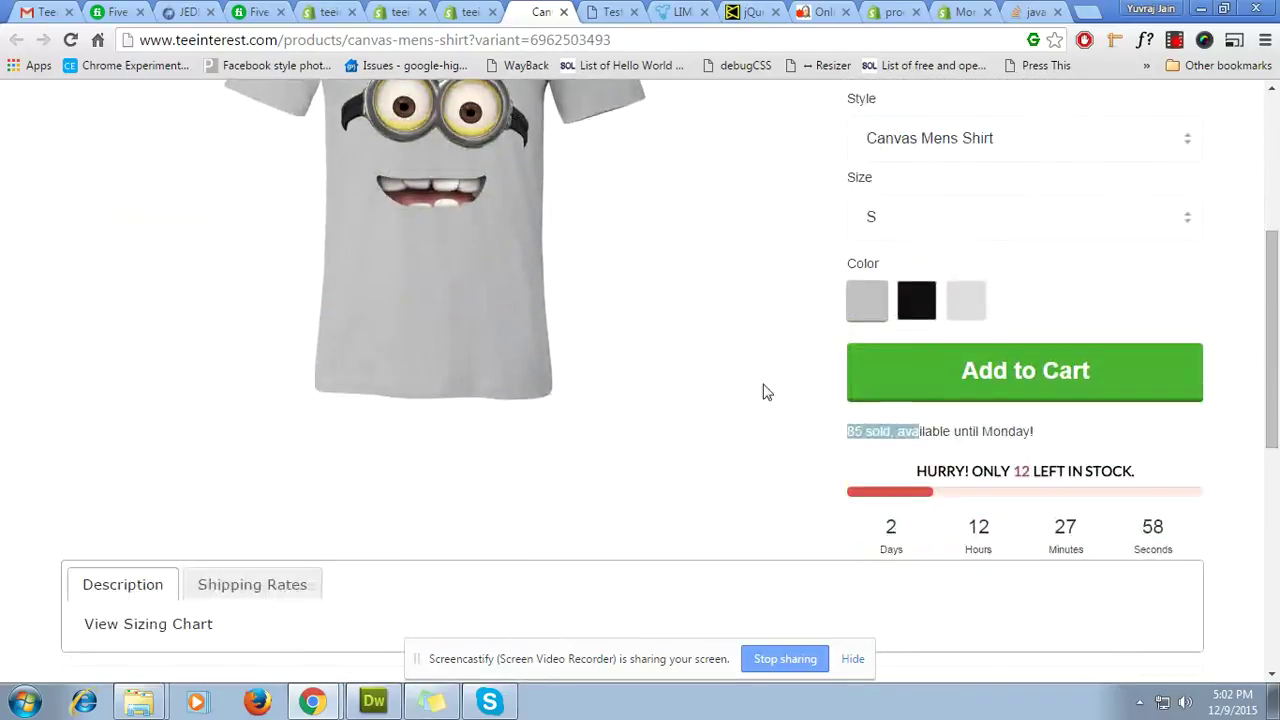
scroll(764, 445, down, 2)
scroll(577, 470, up, 10)
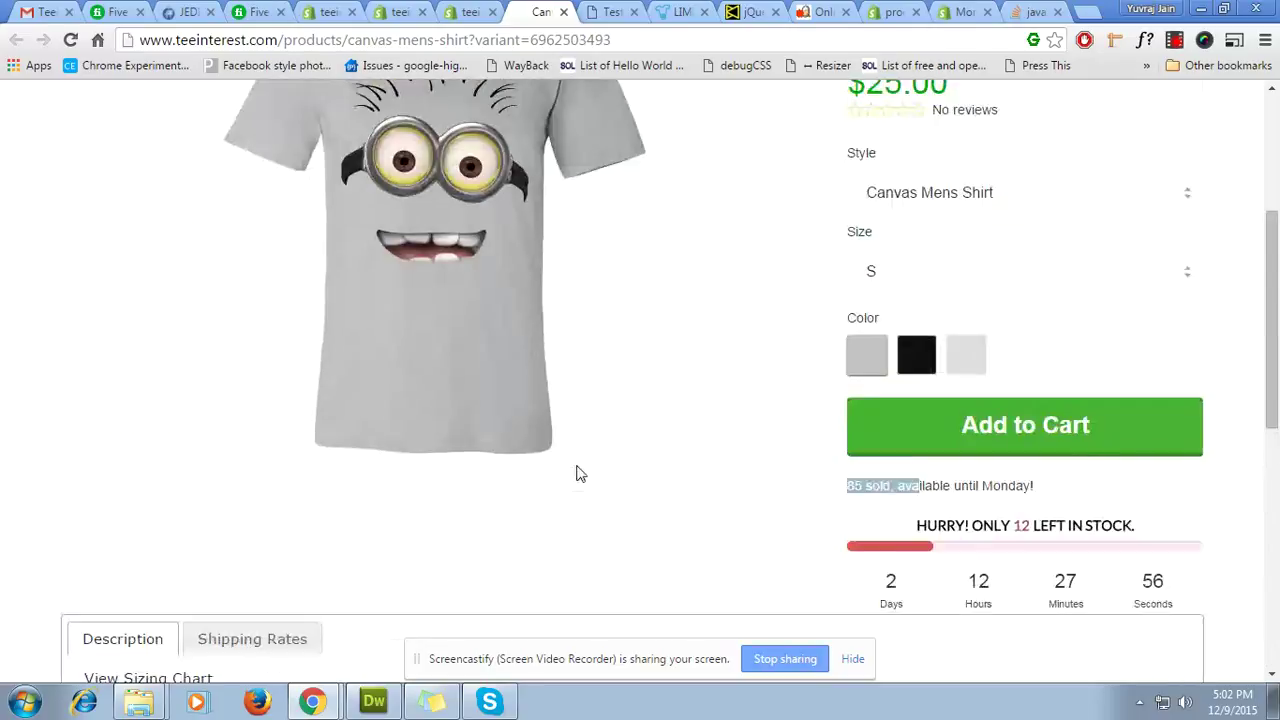
scroll(580, 474, down, 5)
scroll(930, 495, up, 2)
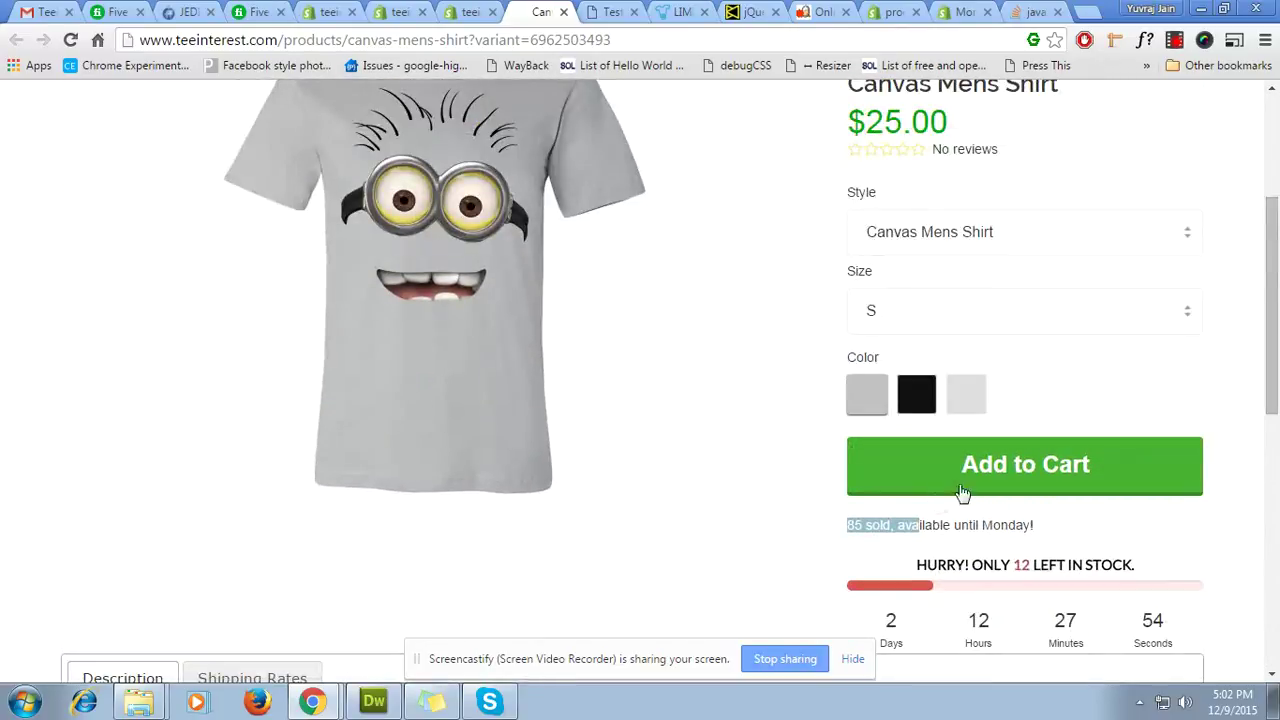
scroll(924, 437, up, 2)
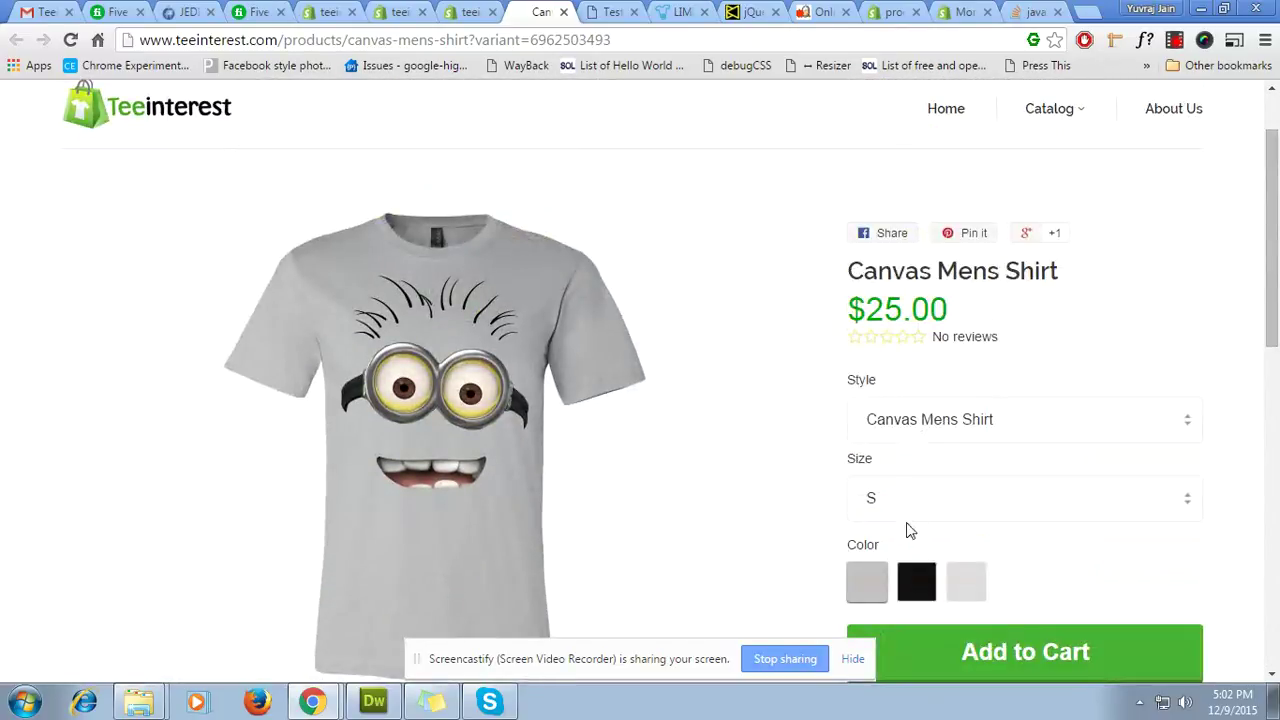
- Switch the shirt through the Black, True Royal, Black, Silver and Black variants, checking the widgets remain
click(921, 585)
scroll(900, 560, down, 1)
scroll(734, 440, down, 5)
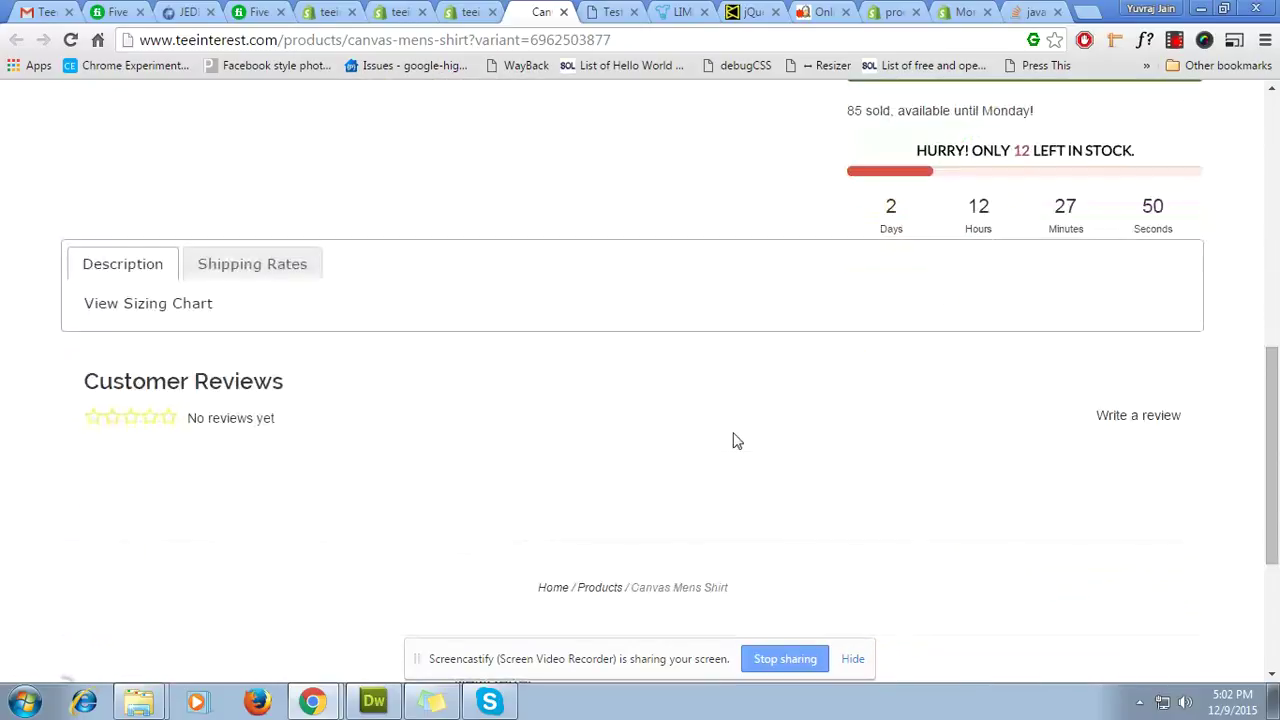
scroll(852, 436, up, 2)
click(979, 172)
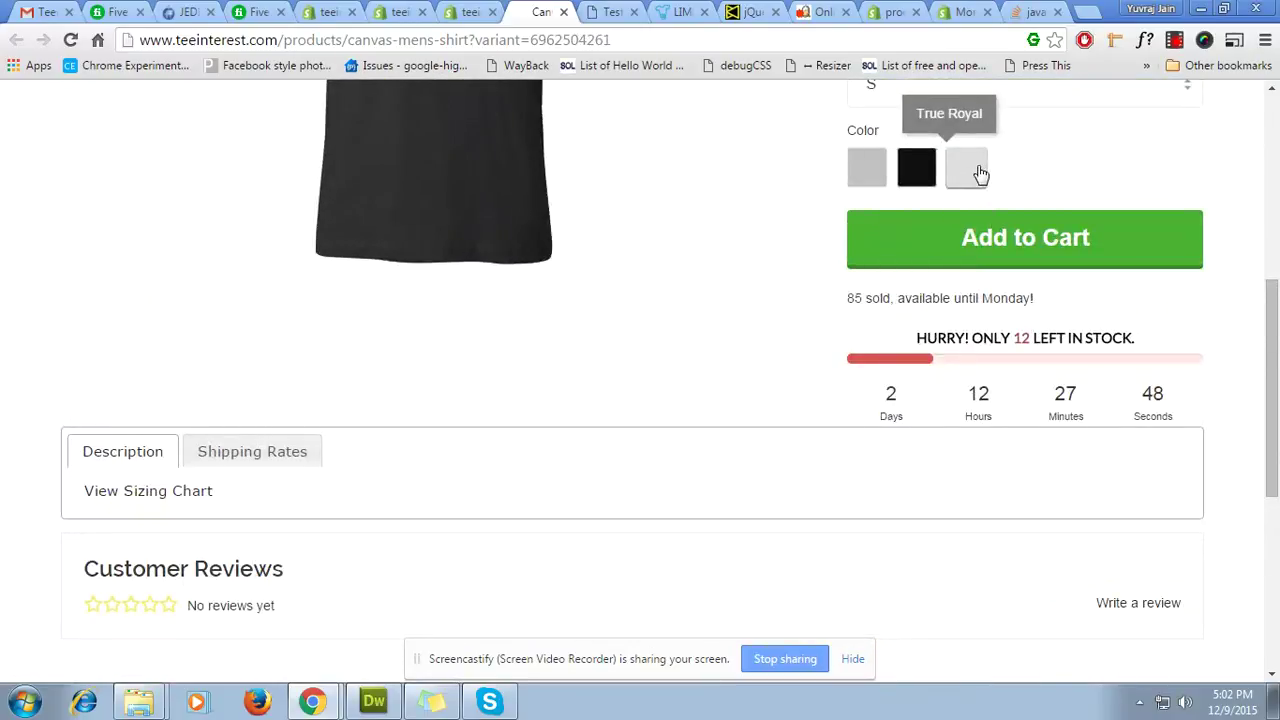
click(921, 170)
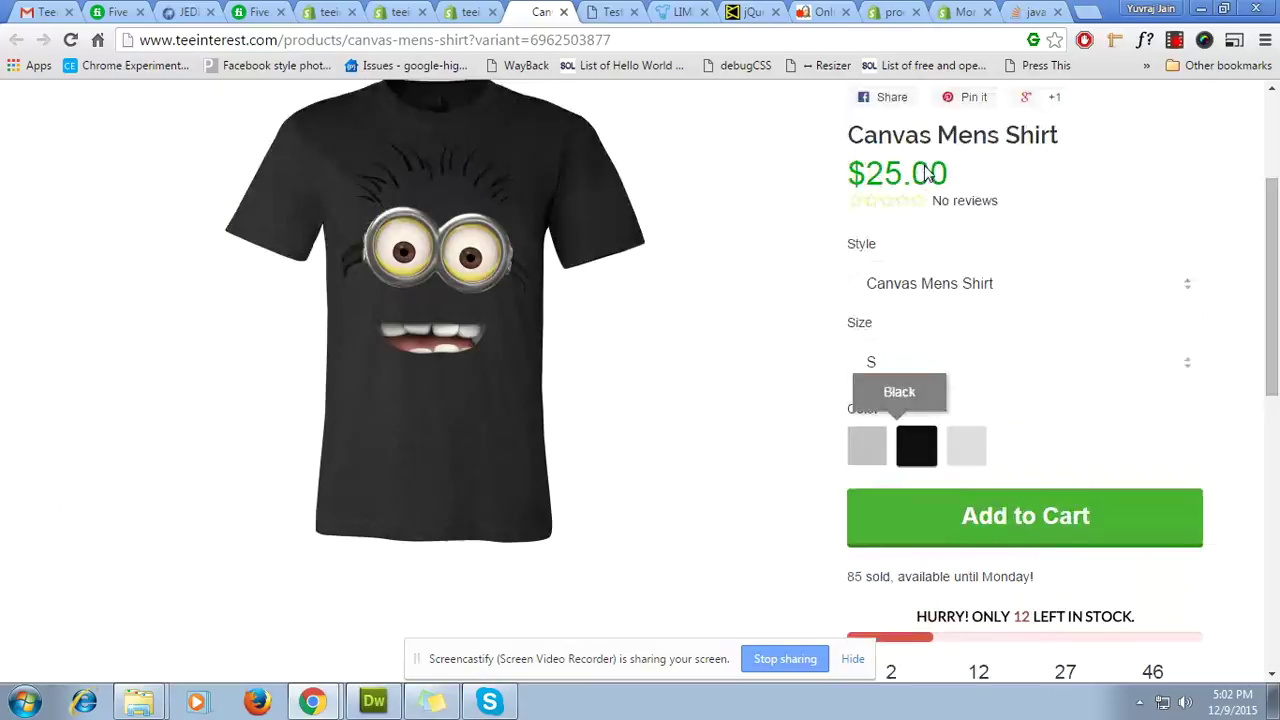
click(868, 450)
scroll(716, 380, down, 3)
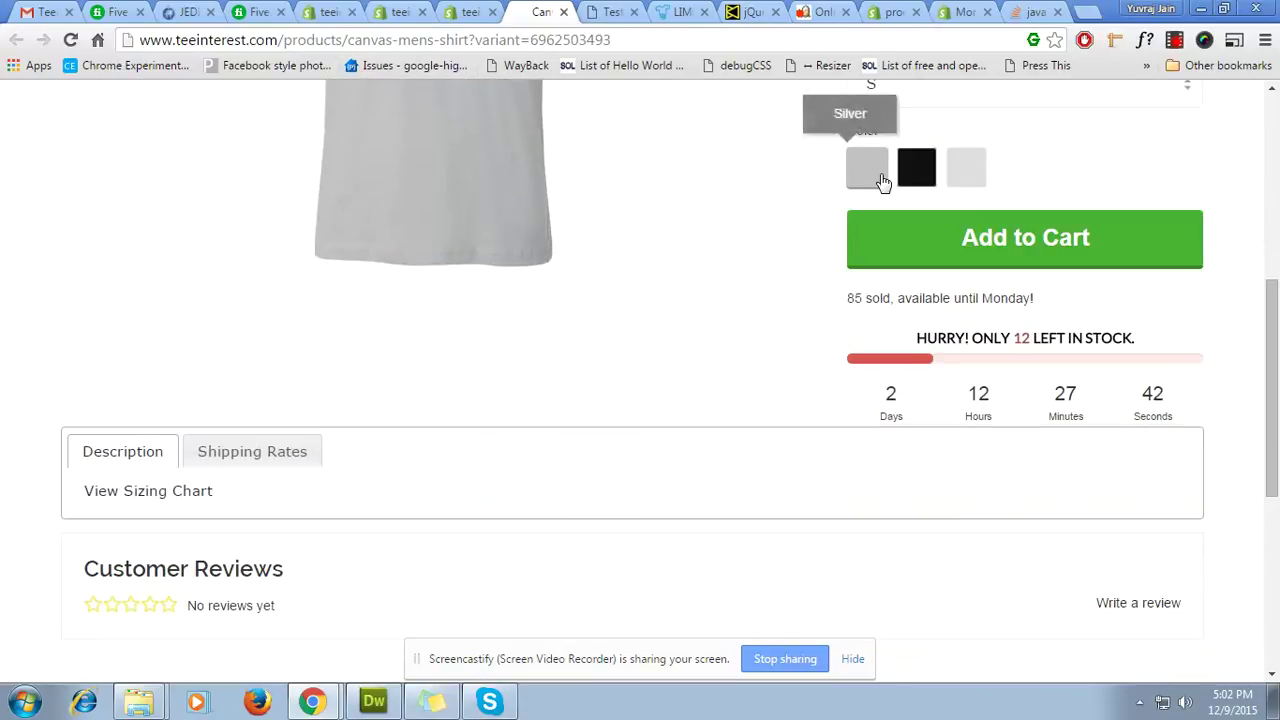
click(915, 167)
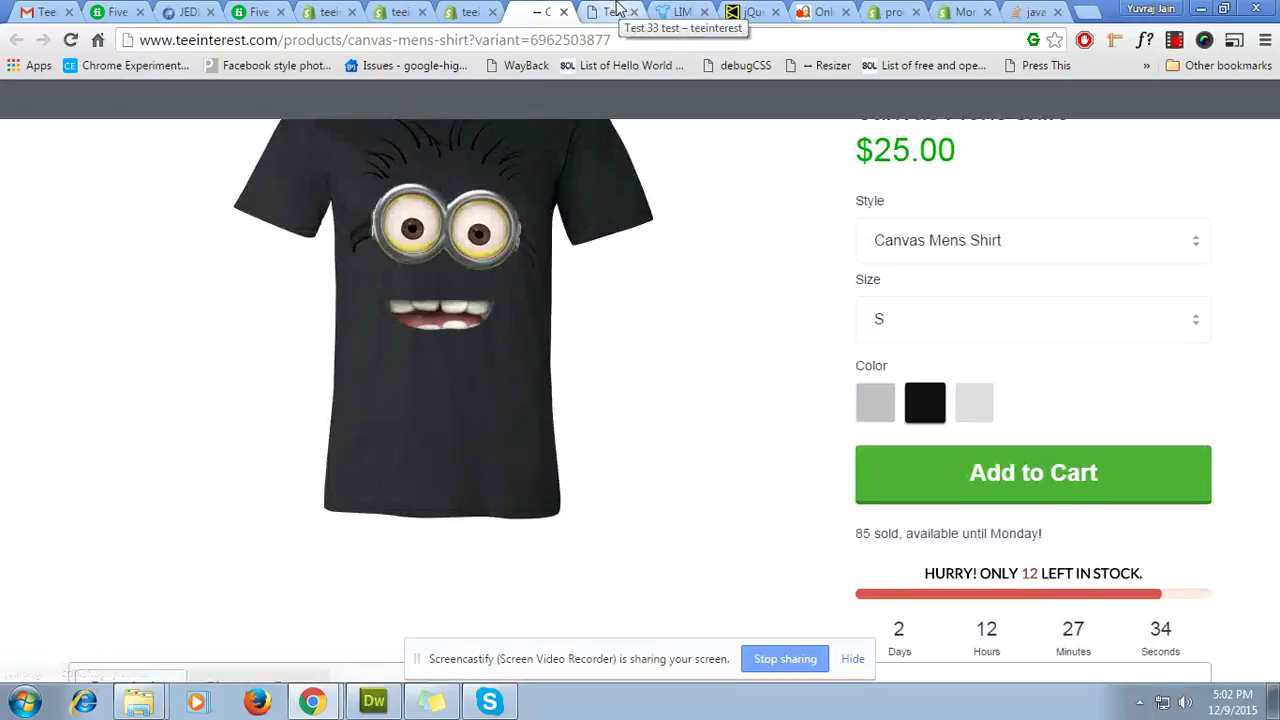
click(96, 97)
scroll(666, 294, up, 4)
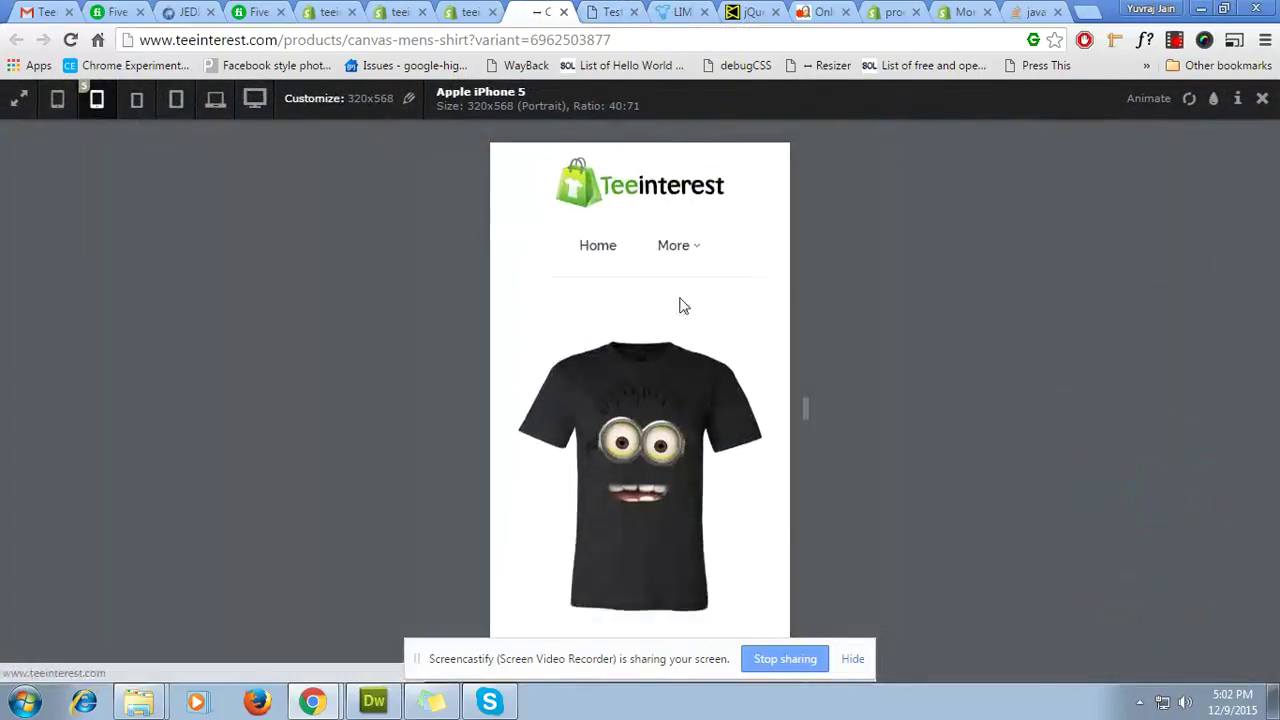
scroll(680, 306, down, 5)
scroll(610, 380, down, 2)
click(532, 295)
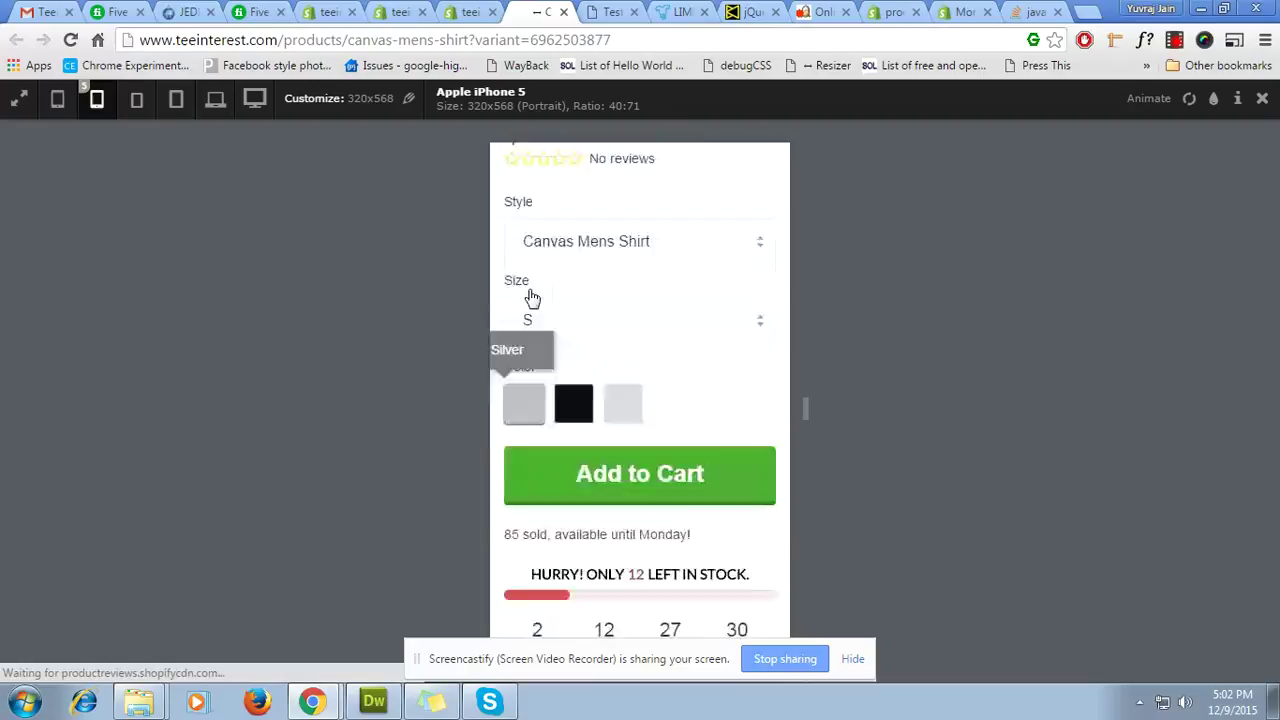
scroll(600, 320, down, 4)
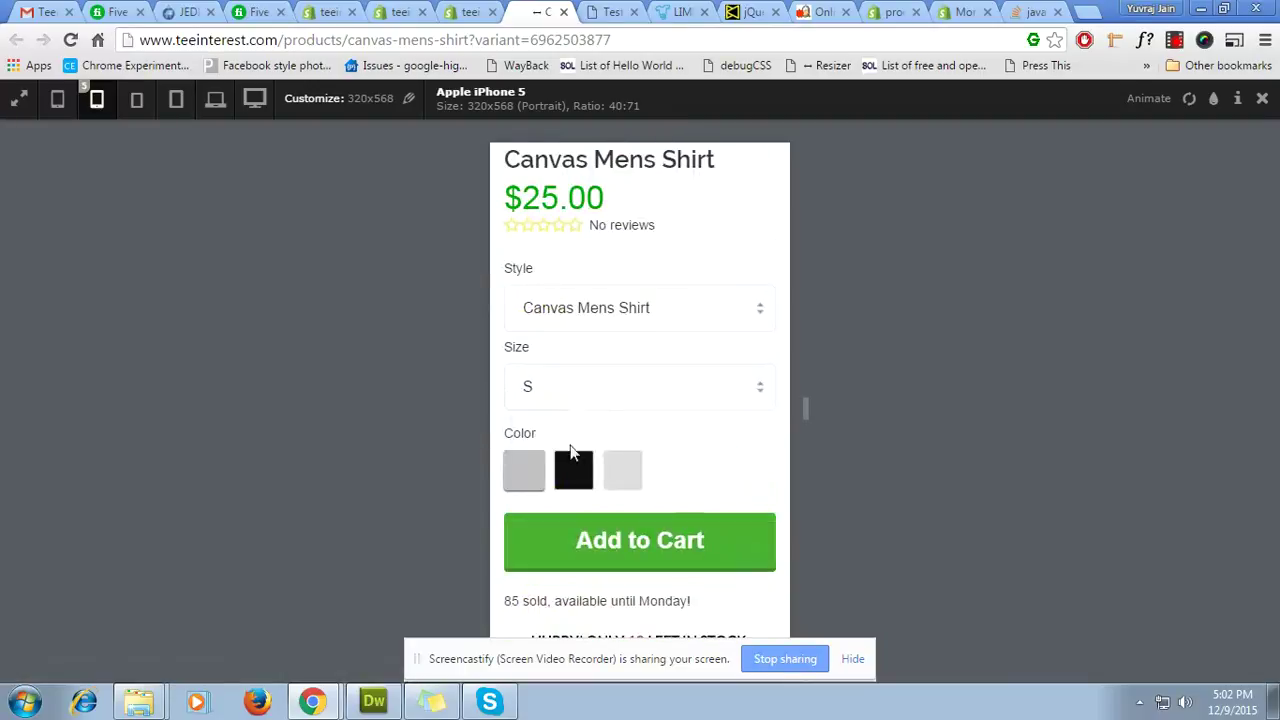
click(574, 465)
scroll(574, 474, down, 3)
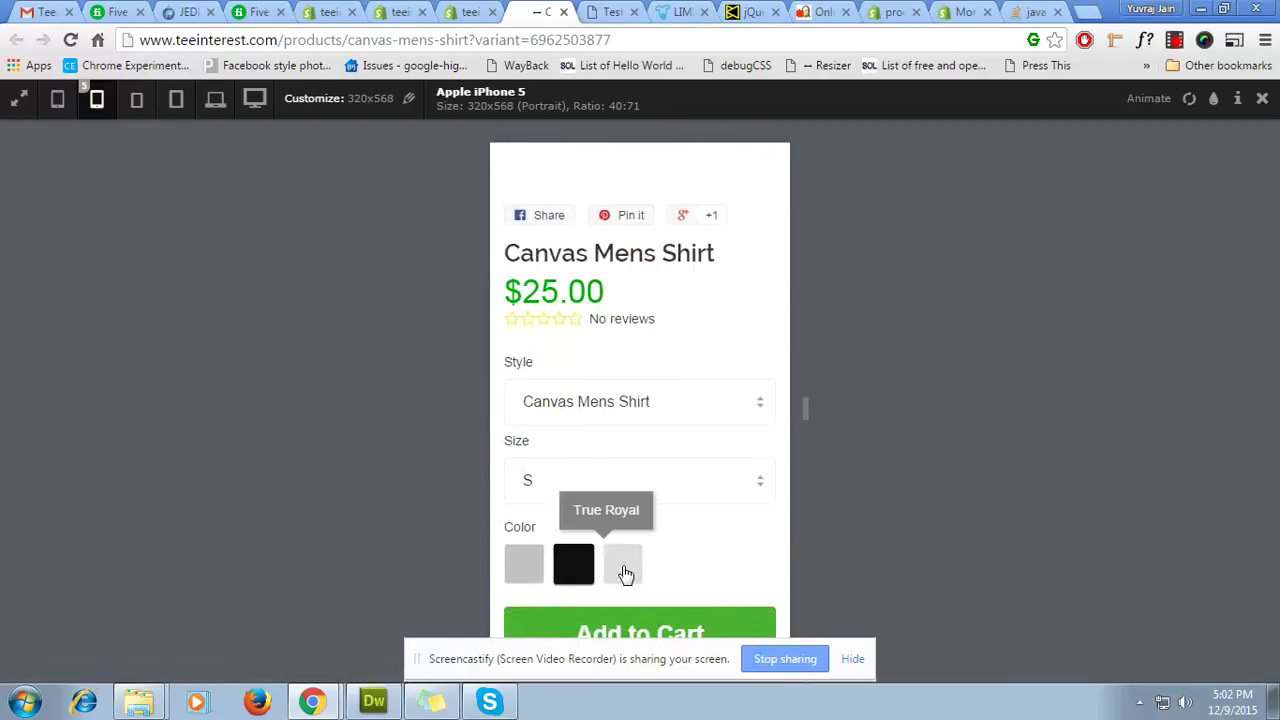
click(594, 570)
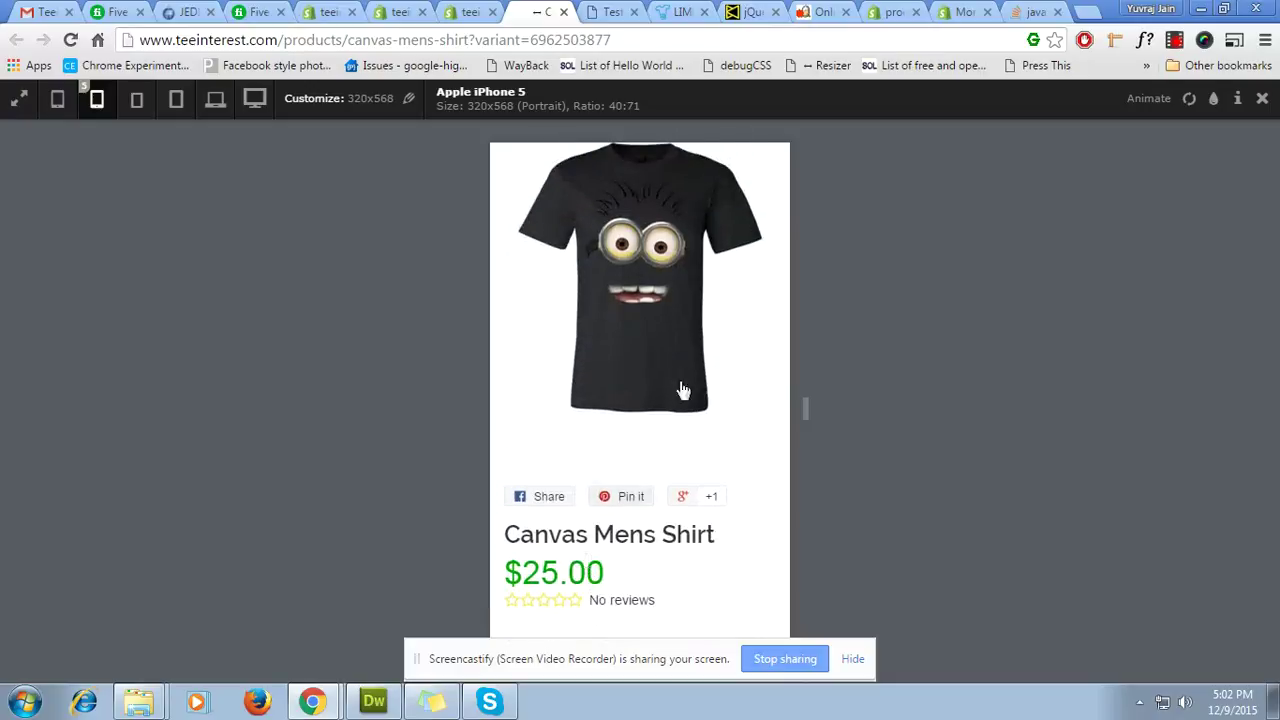
click(1262, 100)
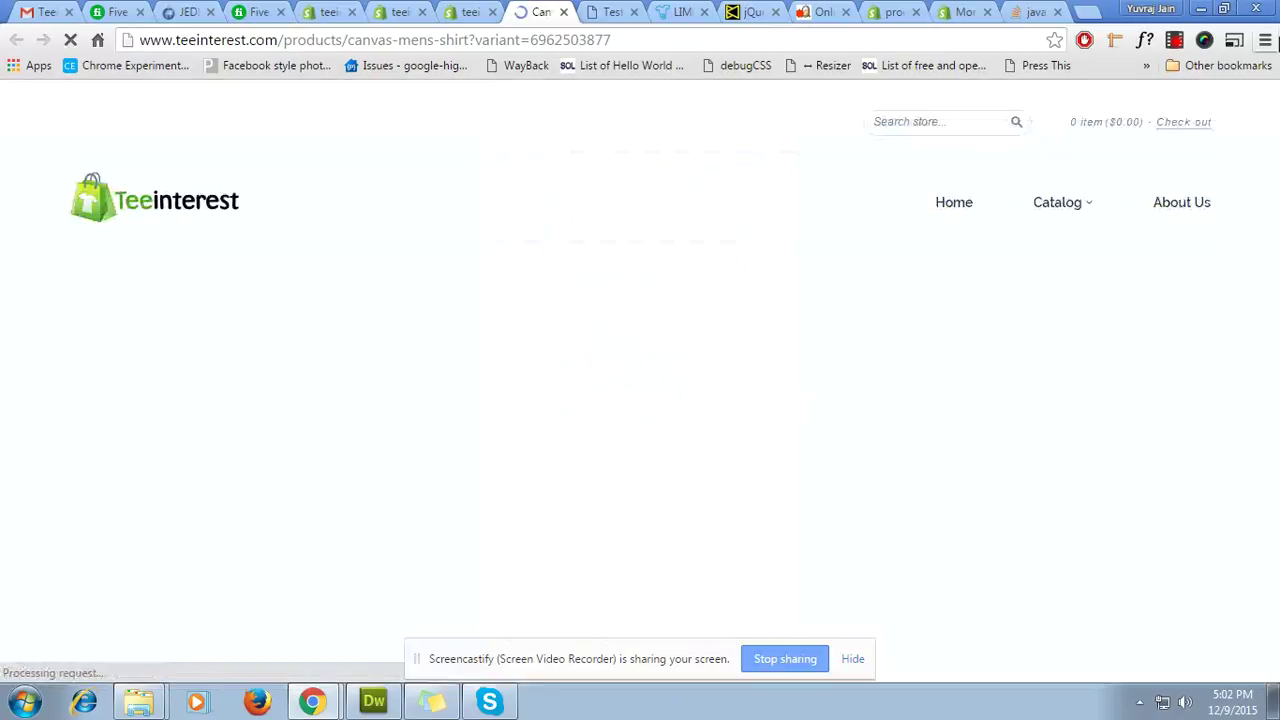